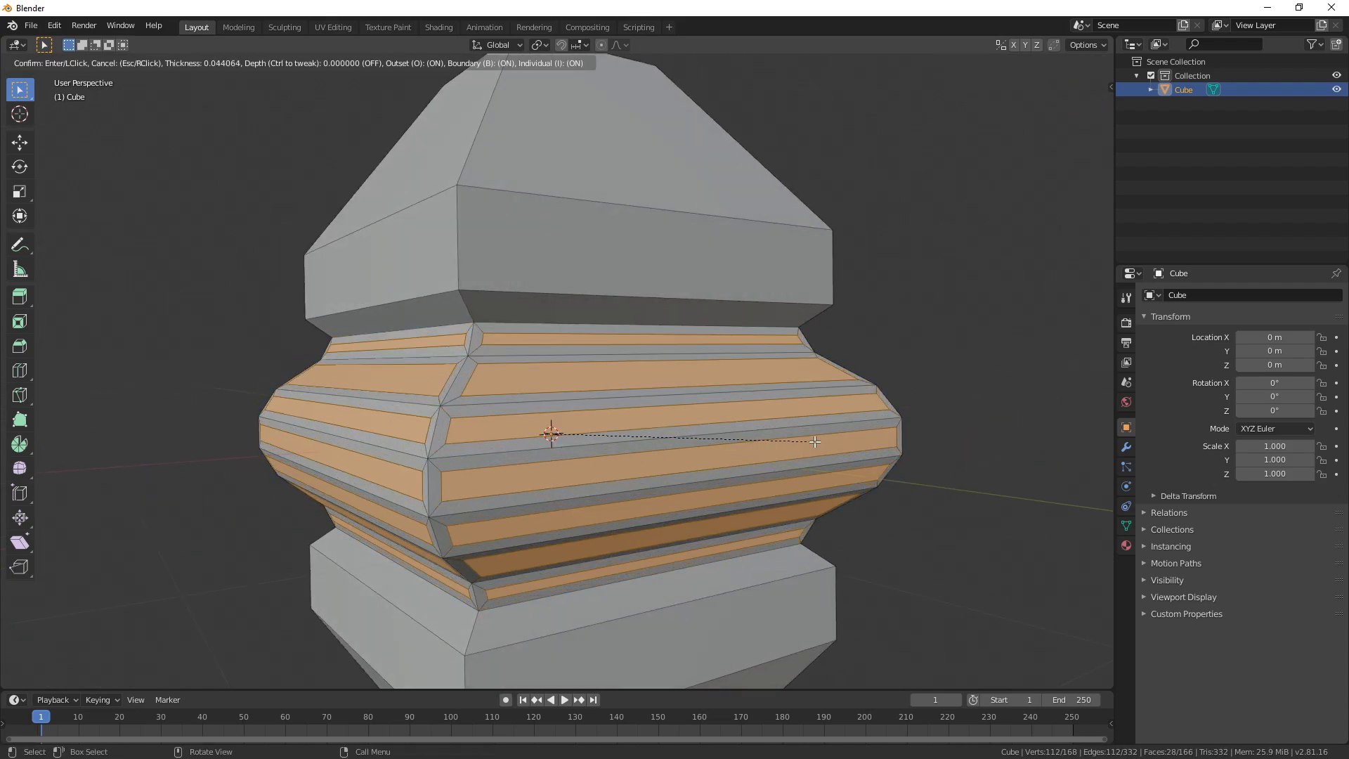
Inset the faces of the ornament's middle band individually by about 0.044 and start shifting them along their normals
click(815, 441)
key(alt+s)
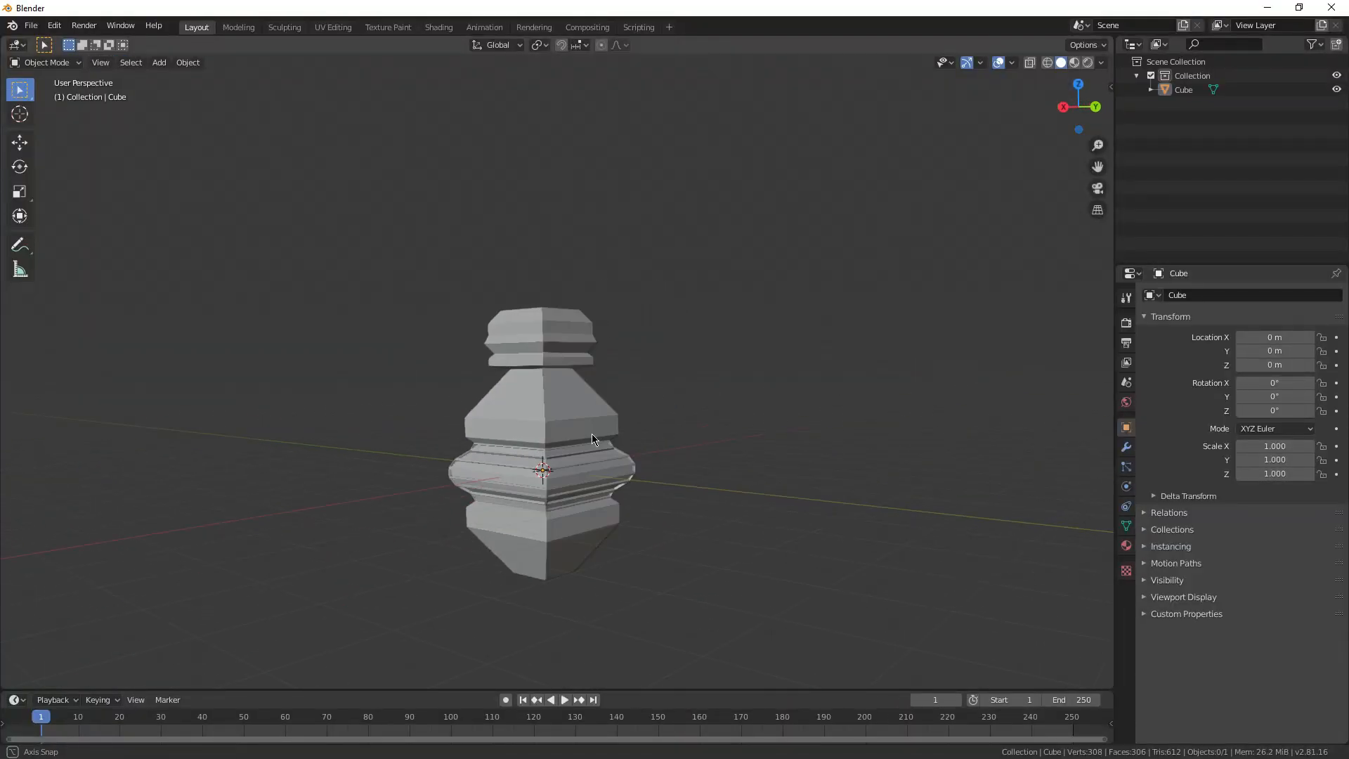
Select the ornament and open the X relative offset of its Array modifier for editing
click(556, 471)
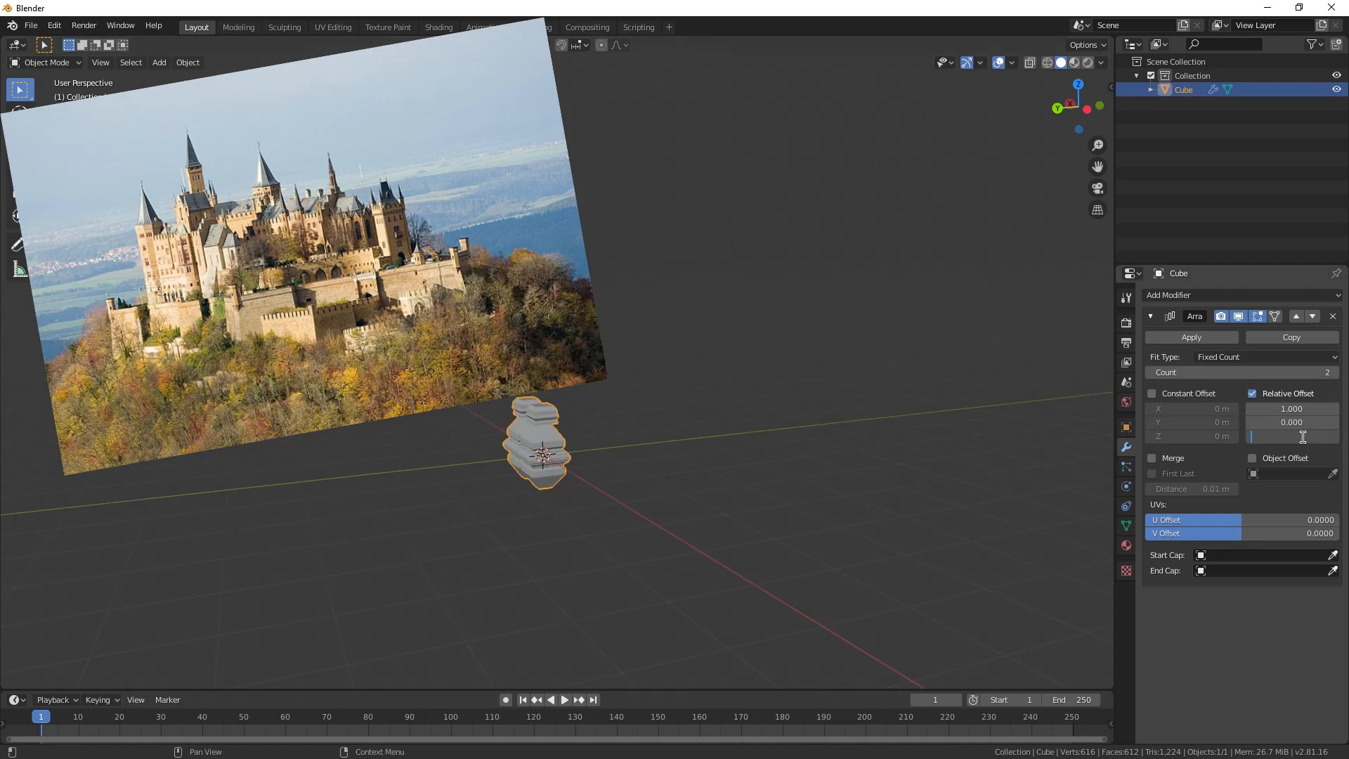
click(1289, 410)
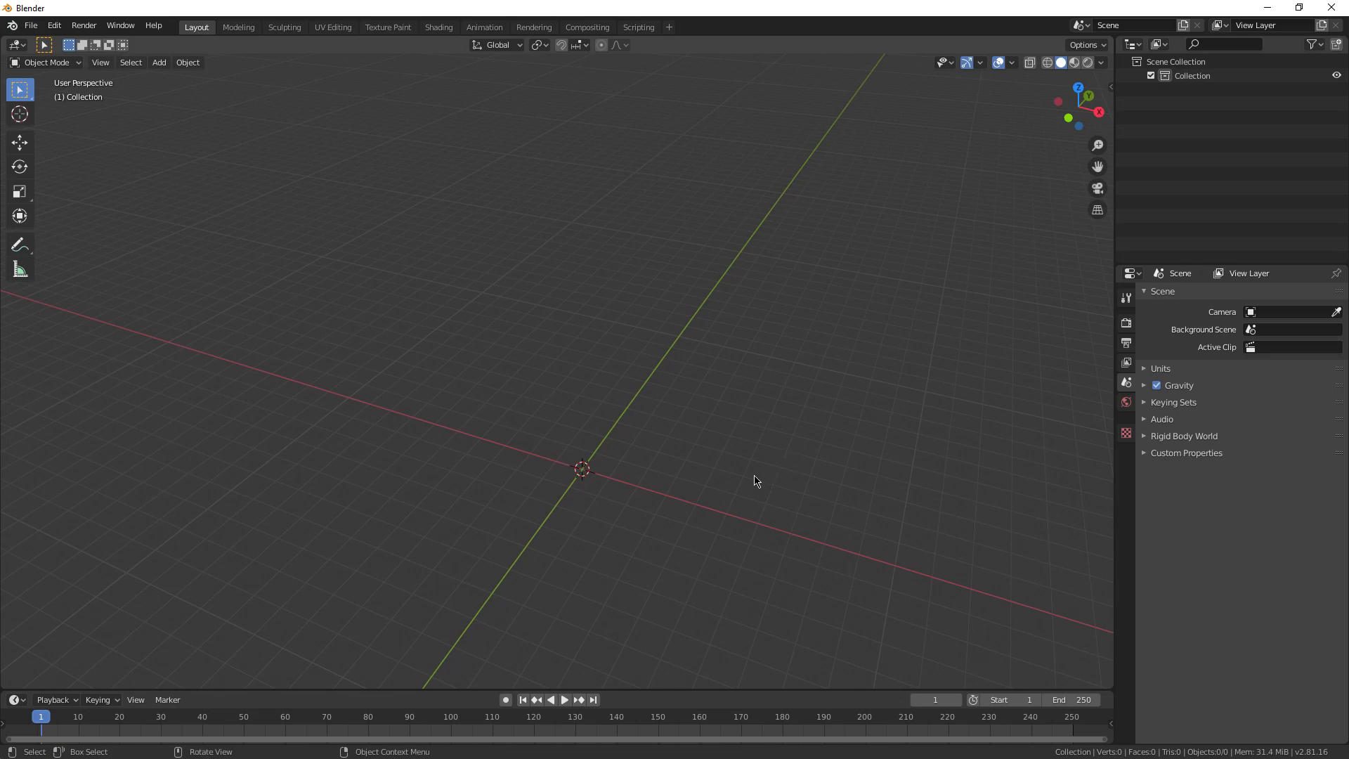
Search the add-ons in the preferences for "extr" and make sure Add Mesh: Extra Objects is enabled
click(51, 28)
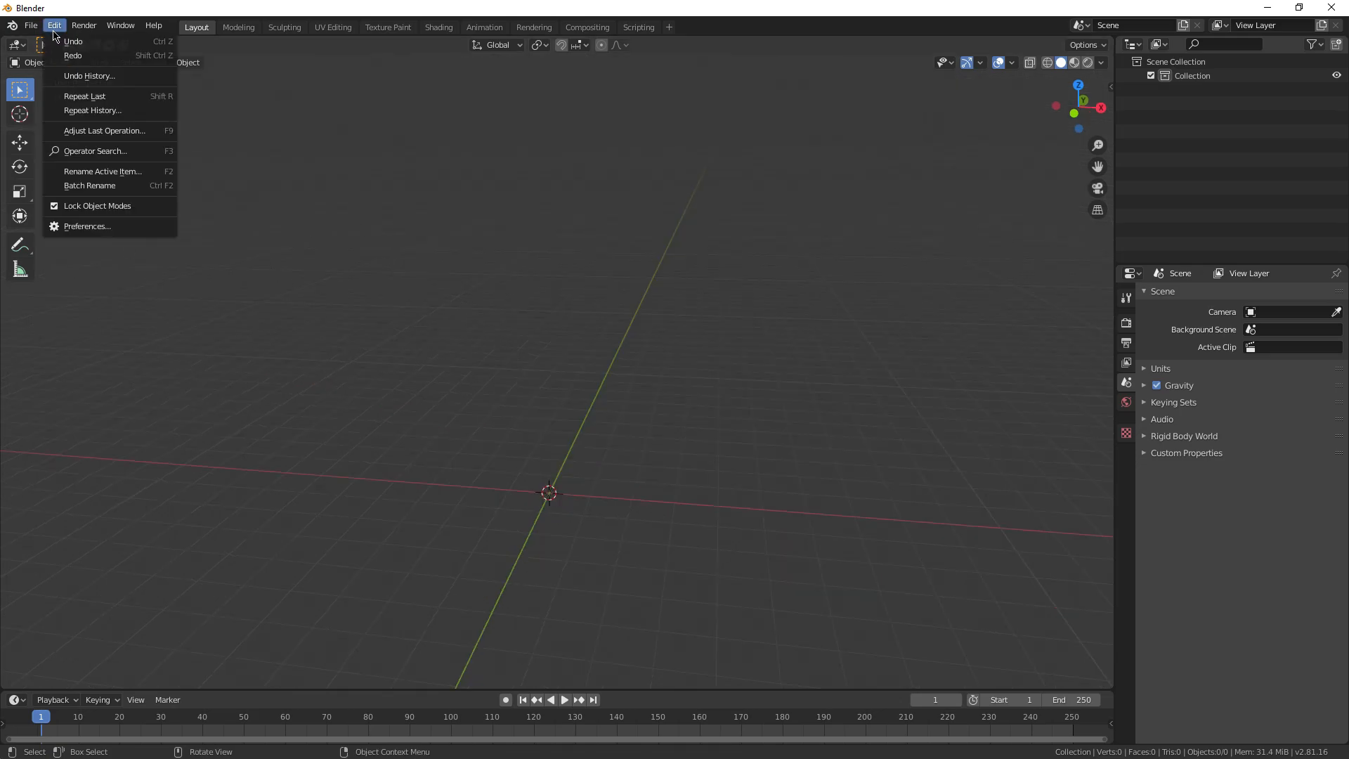
click(111, 232)
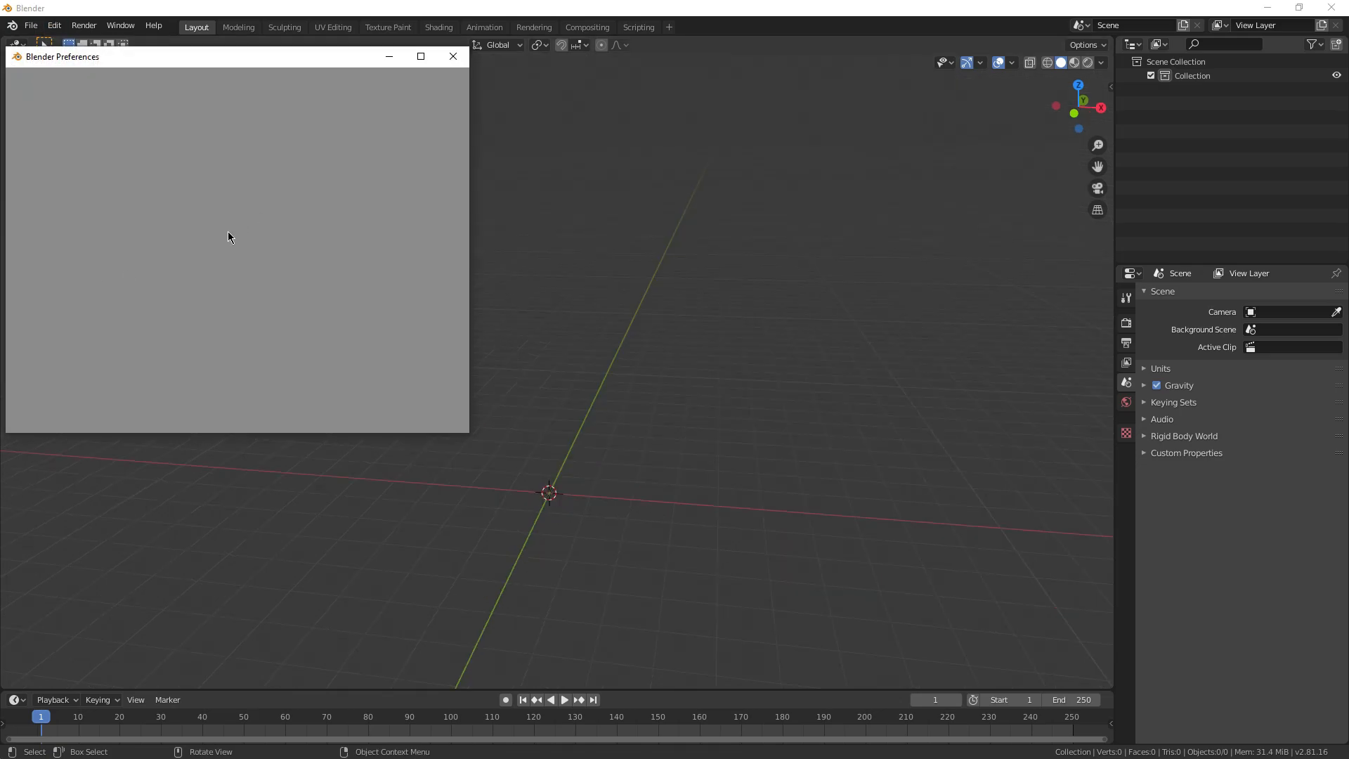
click(384, 97)
text(extr)
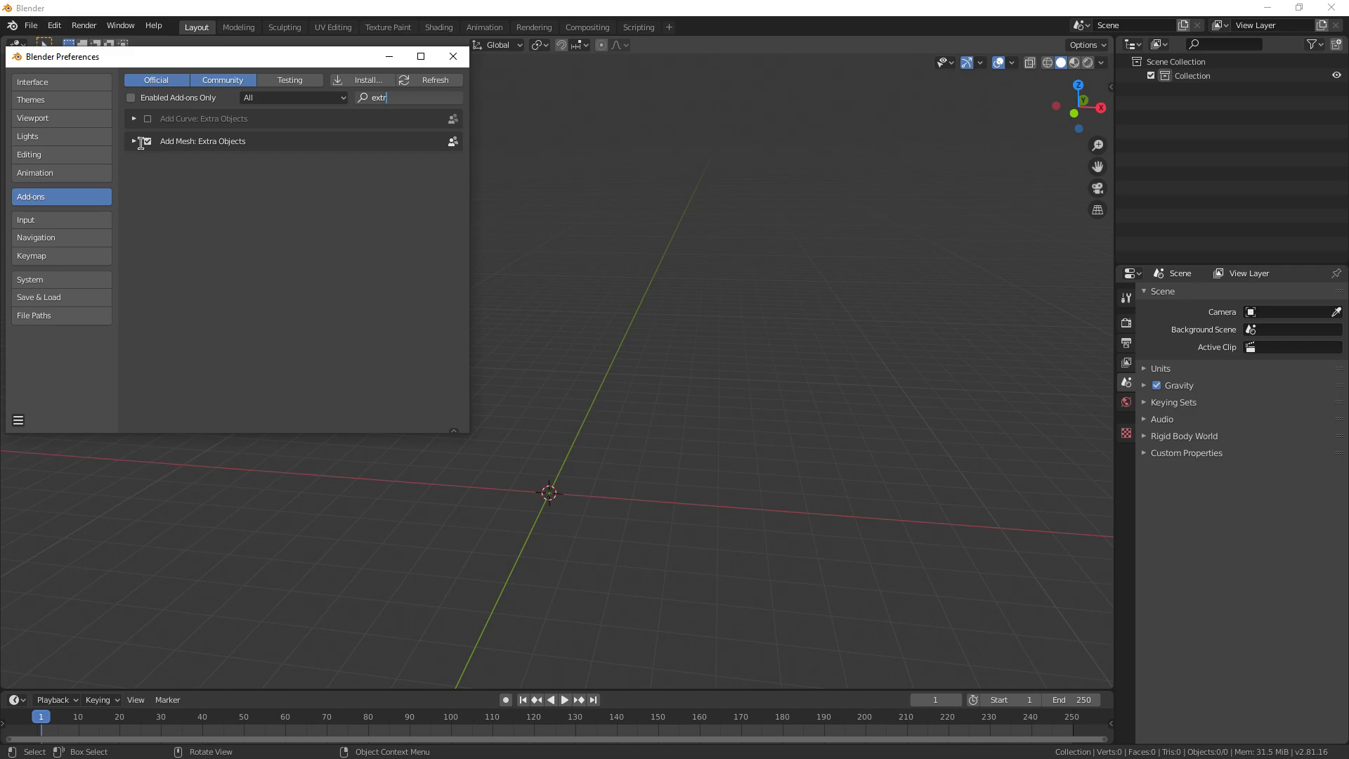
Add a masonry wall with a pointed-arch opening to the empty scene using Wall Factory
middle_drag(495, 159, 787, 382)
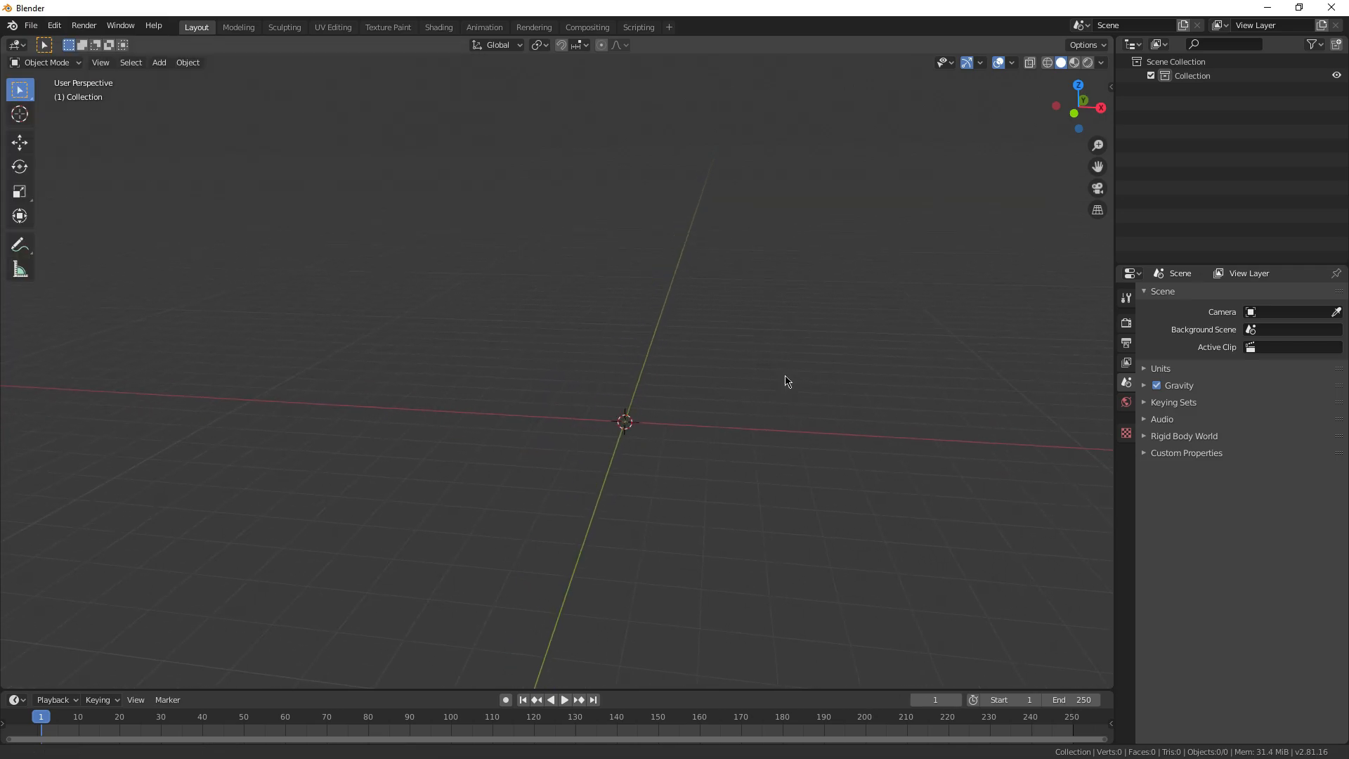
key(shift+a)
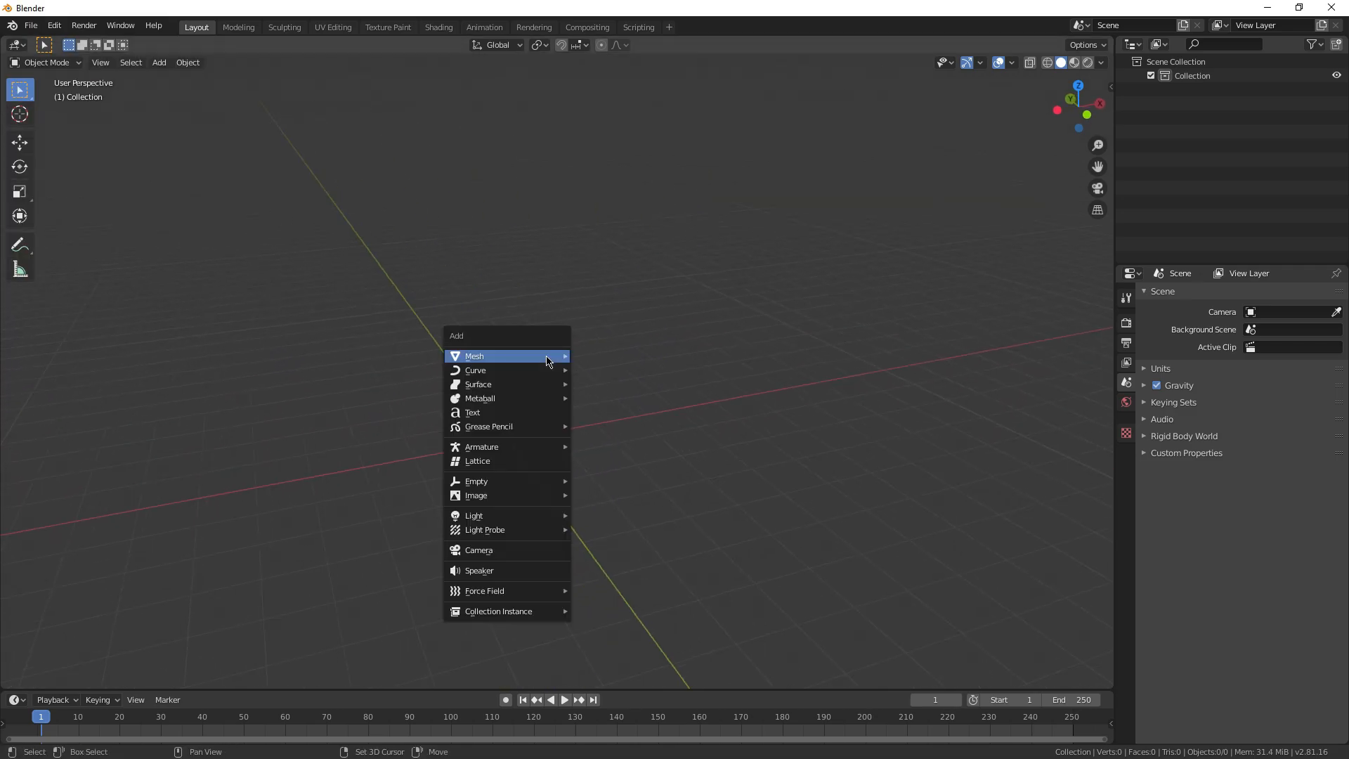
mouse_move(549, 361)
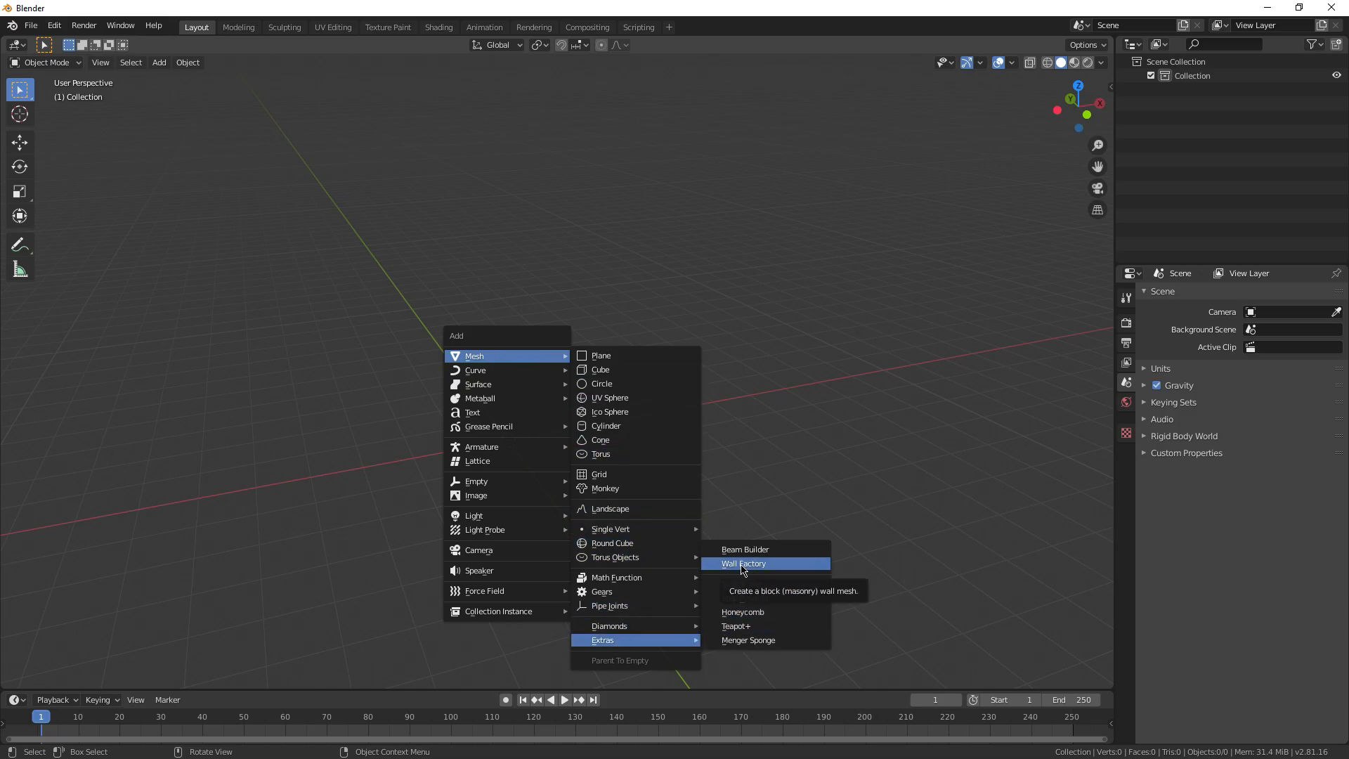
click(742, 565)
middle_drag(676, 501, 638, 464)
scroll(639, 450, down, 6)
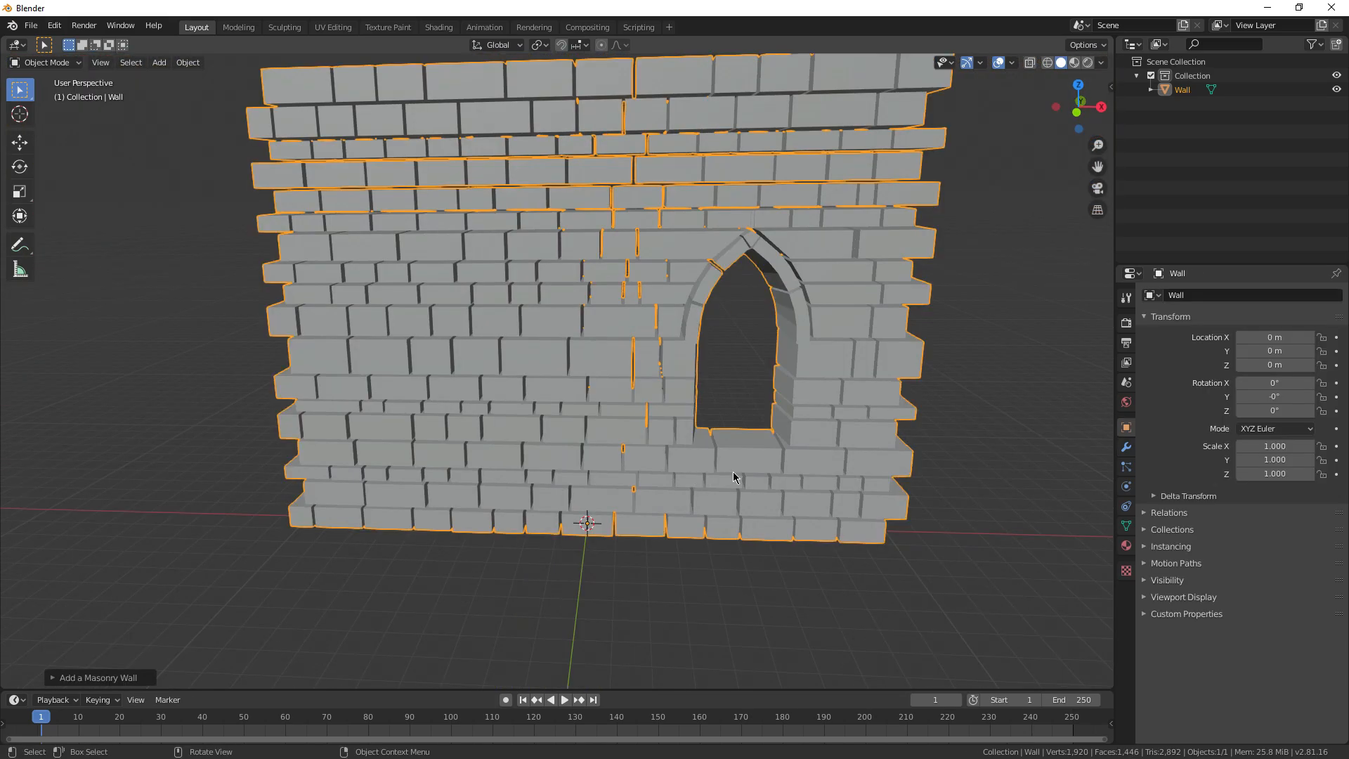
middle_drag(731, 473, 476, 363)
middle_drag(578, 408, 656, 392)
scroll(633, 433, up, 2)
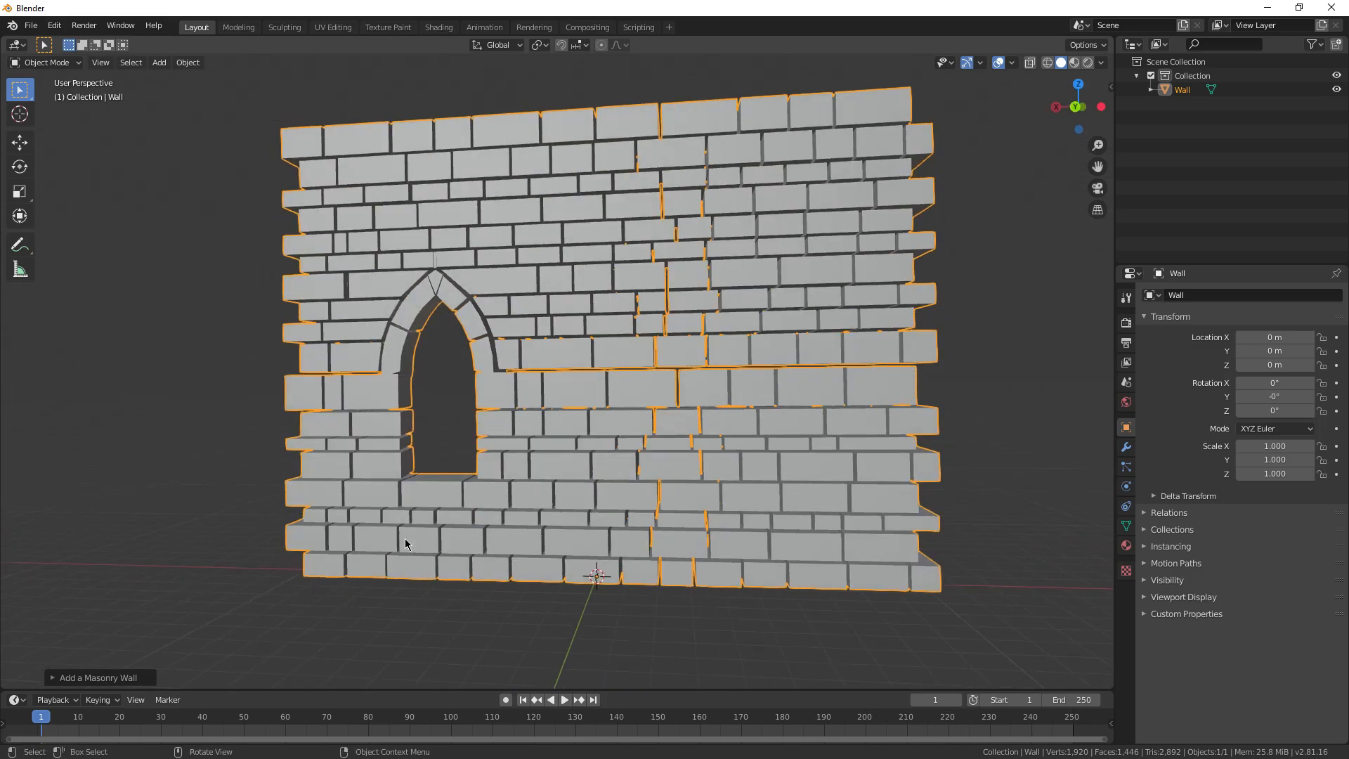
shift+middle_drag(351, 630, 317, 624)
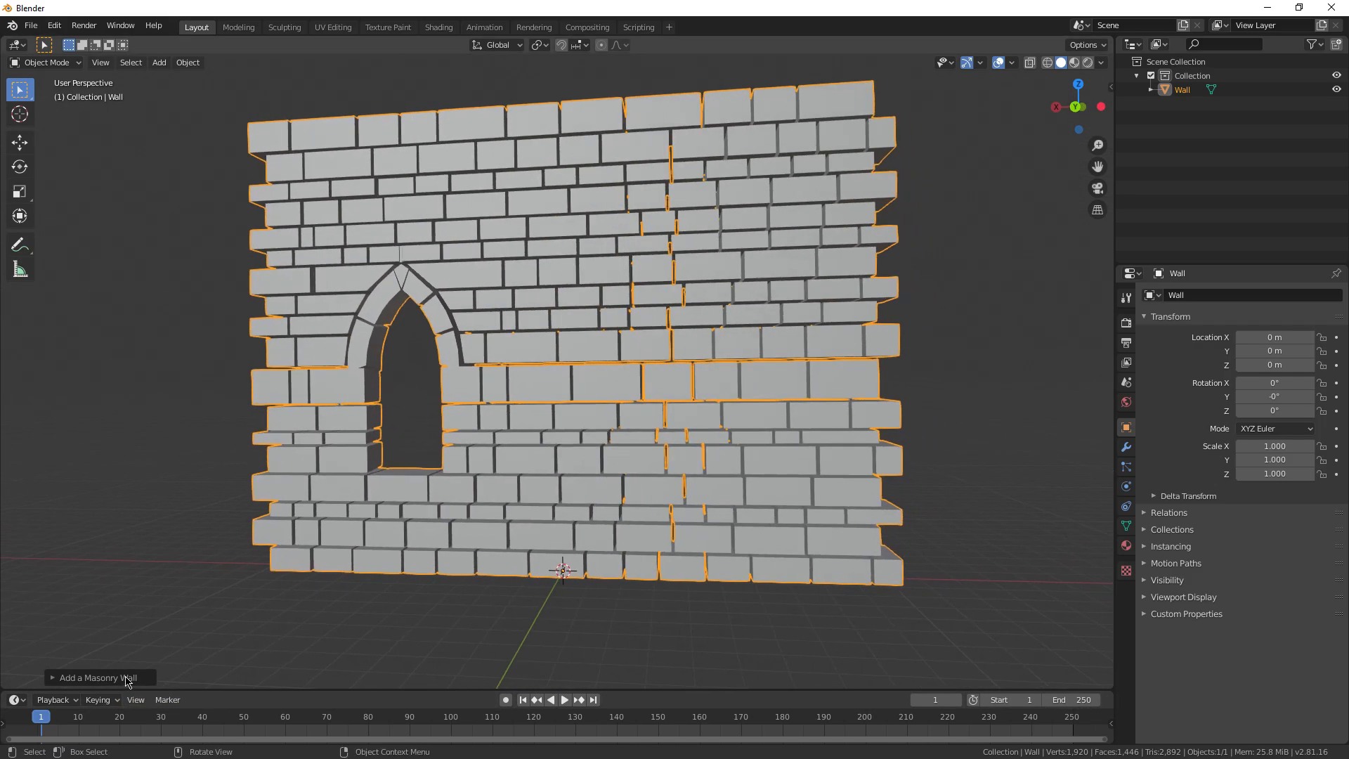
Expand the masonry wall's creation settings and examine its size, block, grout and opening options against the wall
click(130, 678)
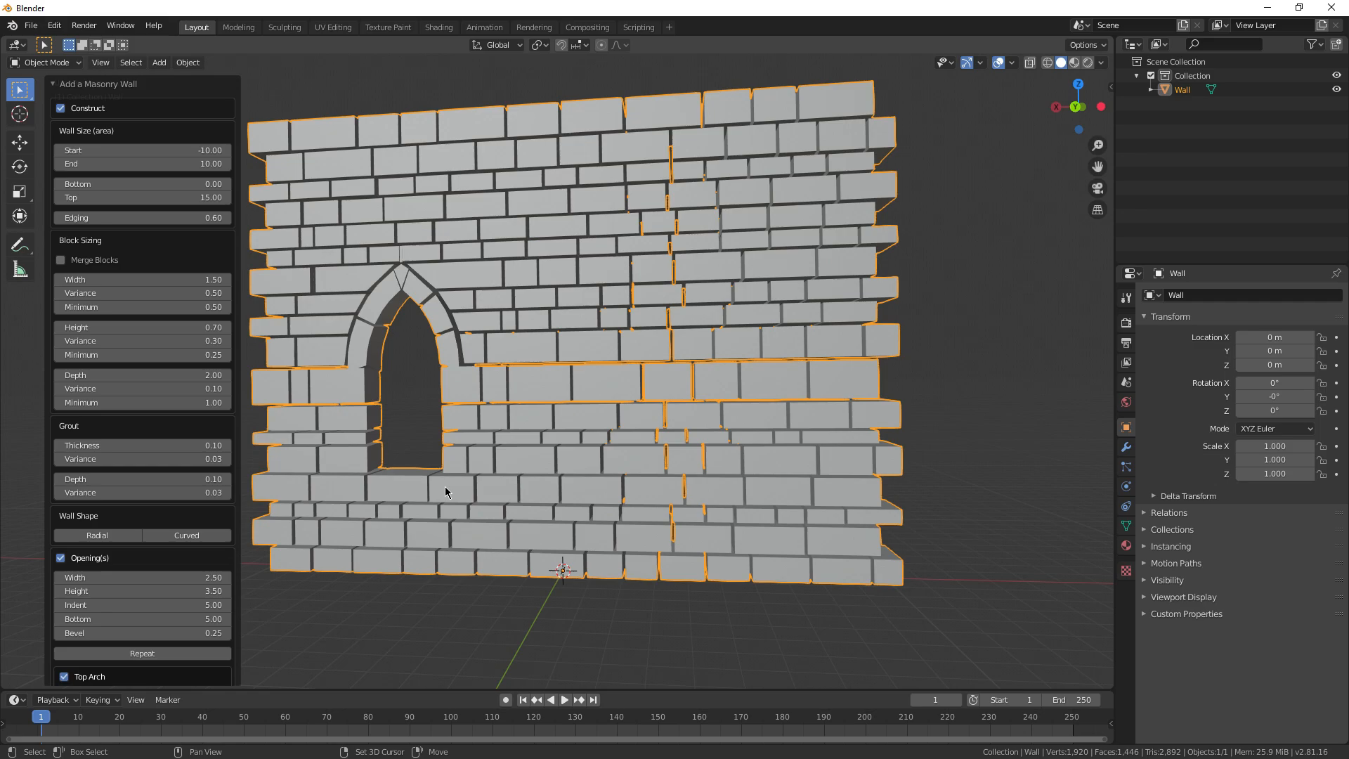
shift+middle_drag(444, 487, 457, 441)
scroll(471, 385, down, 2)
middle_drag(473, 383, 507, 419)
mouse_move(554, 340)
shift+middle_down()
mouse_move(554, 314)
mouse_move(568, 328)
shift+middle_up()
scroll(188, 309, down, 5)
scroll(506, 376, up, 4)
middle_drag(629, 406, 558, 362)
scroll(601, 286, down, 4)
middle_drag(602, 286, 668, 307)
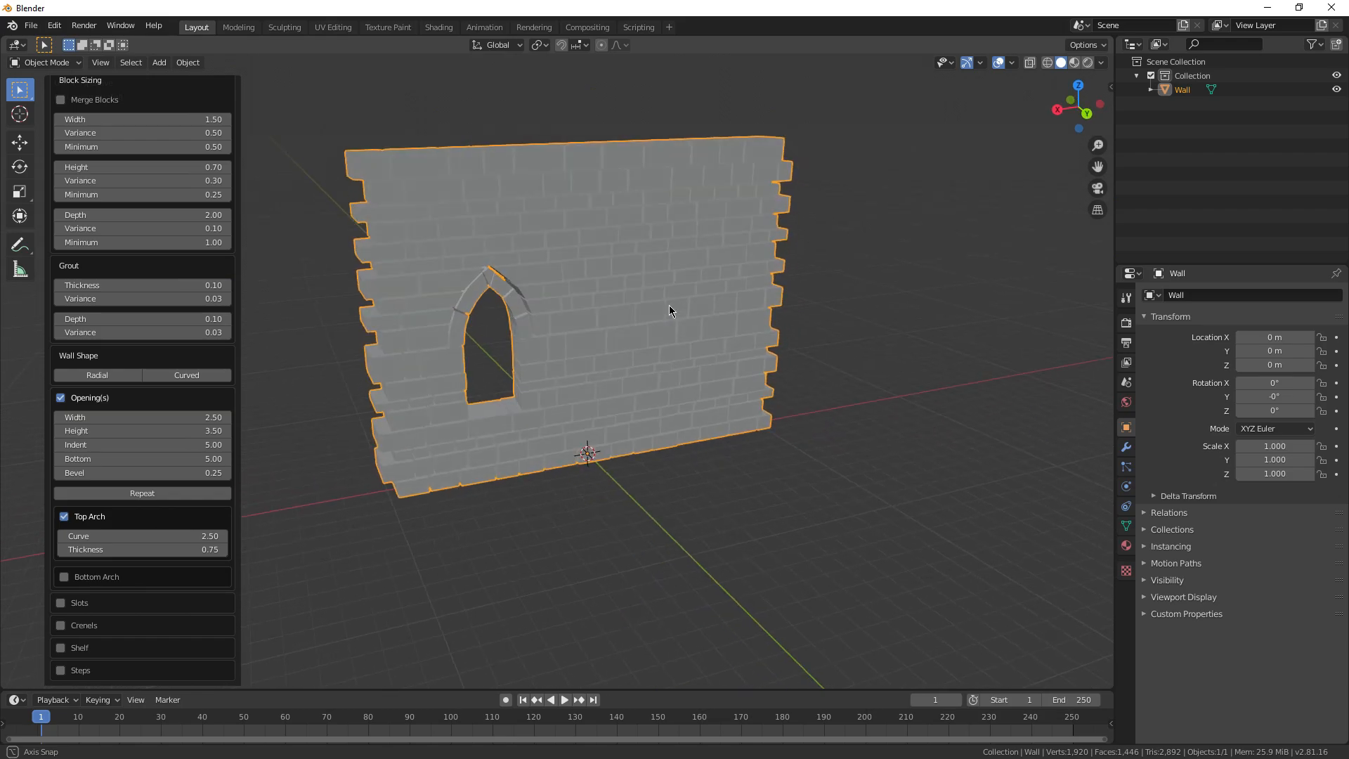
scroll(626, 305, up, 4)
scroll(173, 327, up, 5)
scroll(491, 391, down, 3)
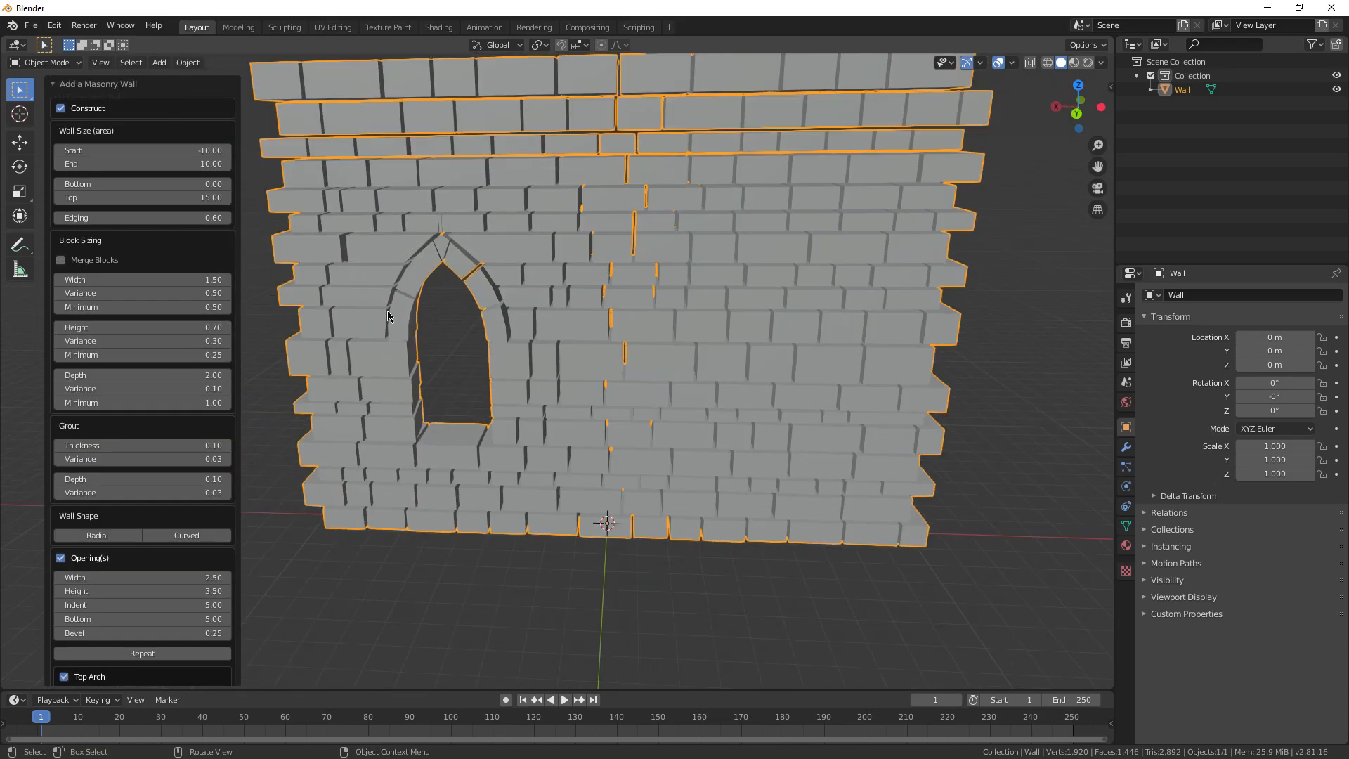
Set the wall size to start -10.45, end 11.17, bottom 0.06 and top 14.37
middle_drag(491, 391, 536, 391)
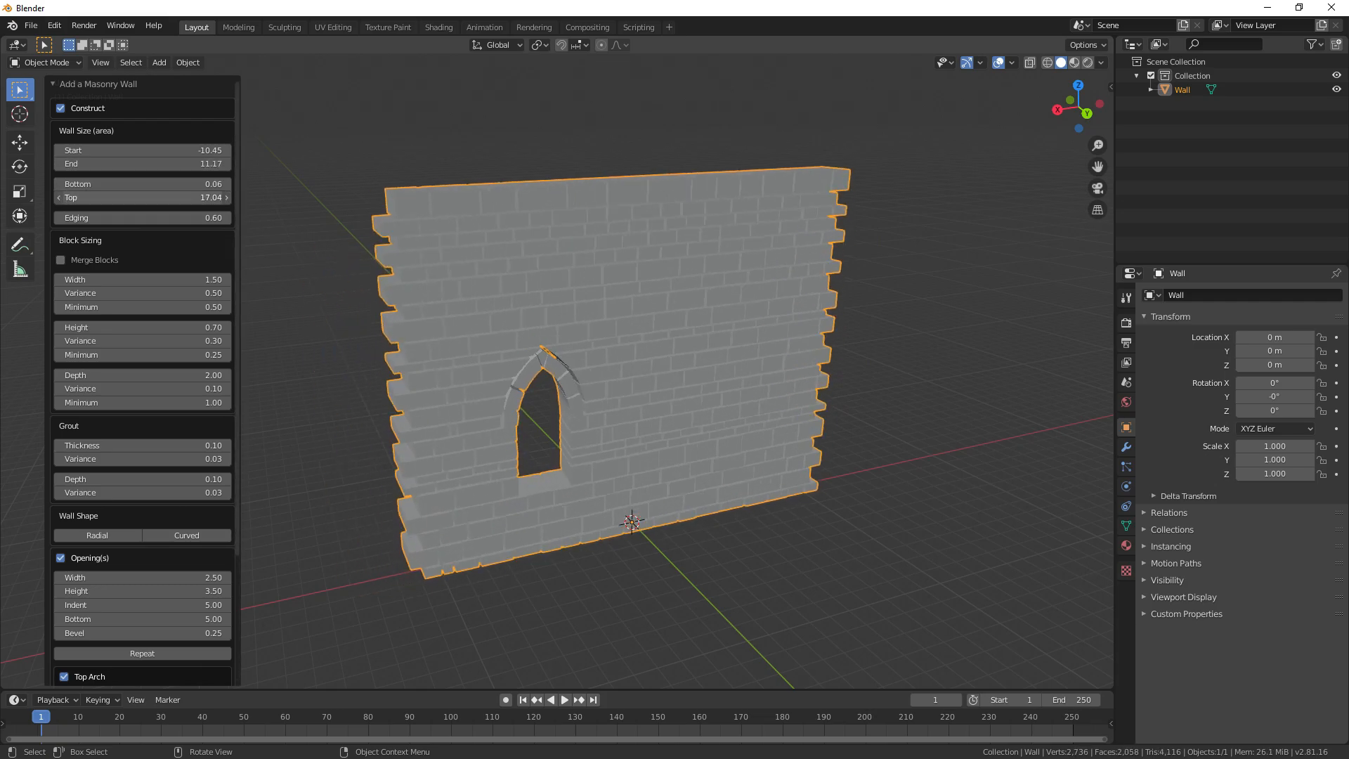
scroll(541, 355, up, 3)
middle_drag(541, 355, 596, 395)
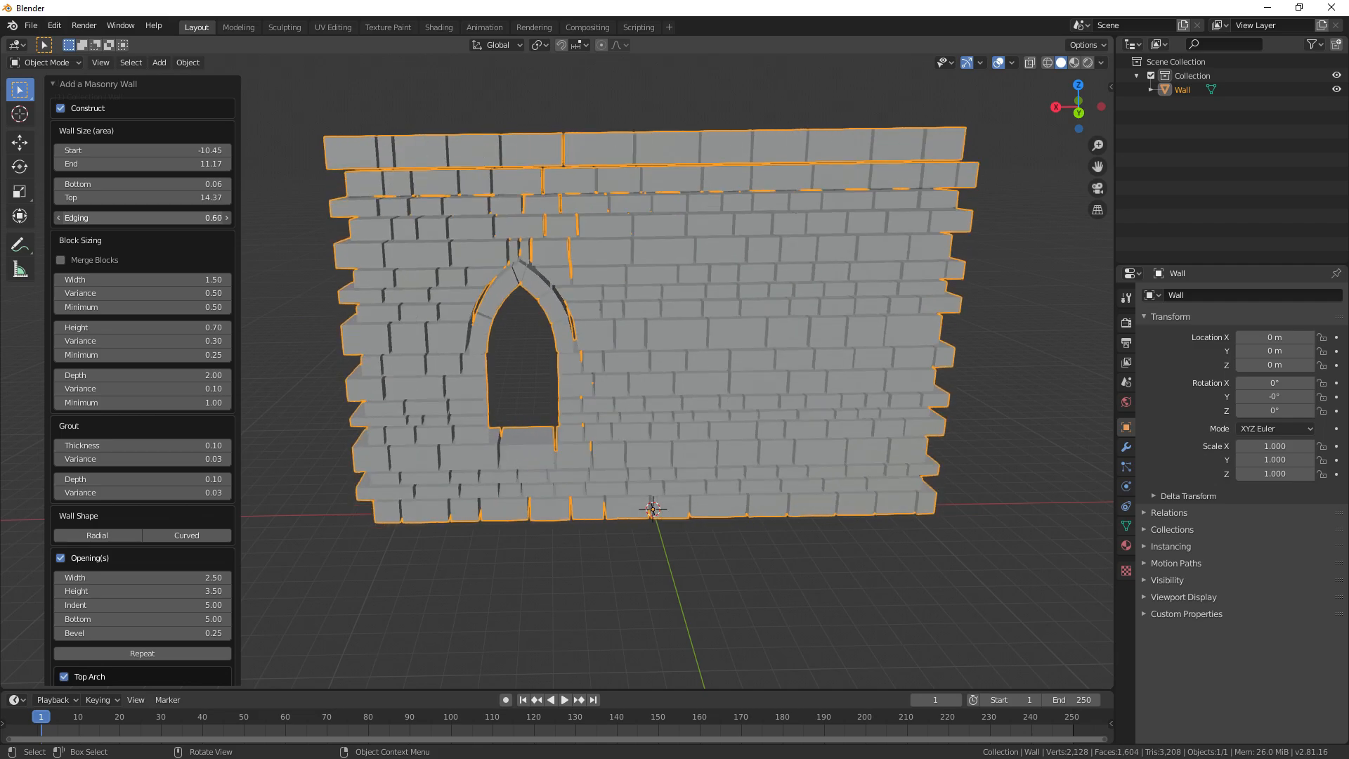
Set the wall's edging to 0.33 and the block width to 1.35, and inspect the resulting blocks
drag(155, 218, 242, 218)
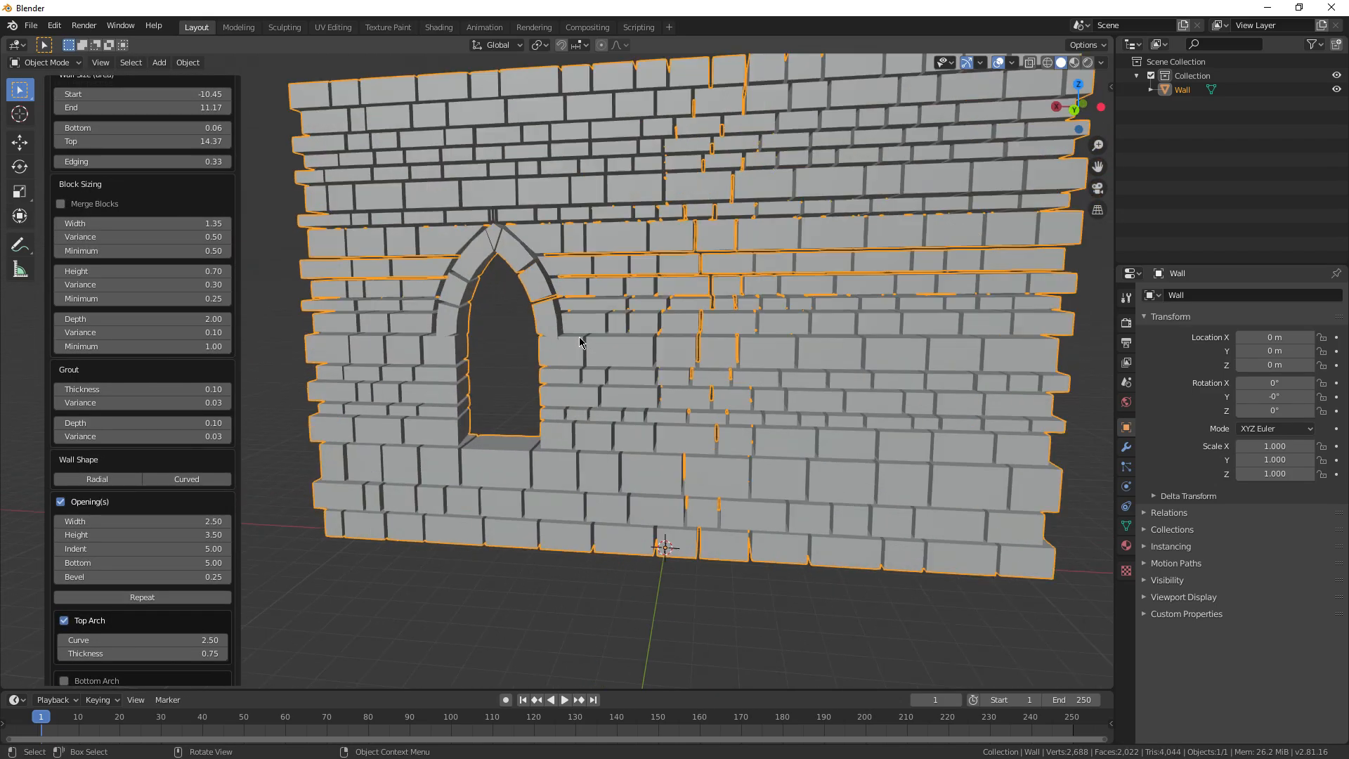
scroll(562, 332, up, 6)
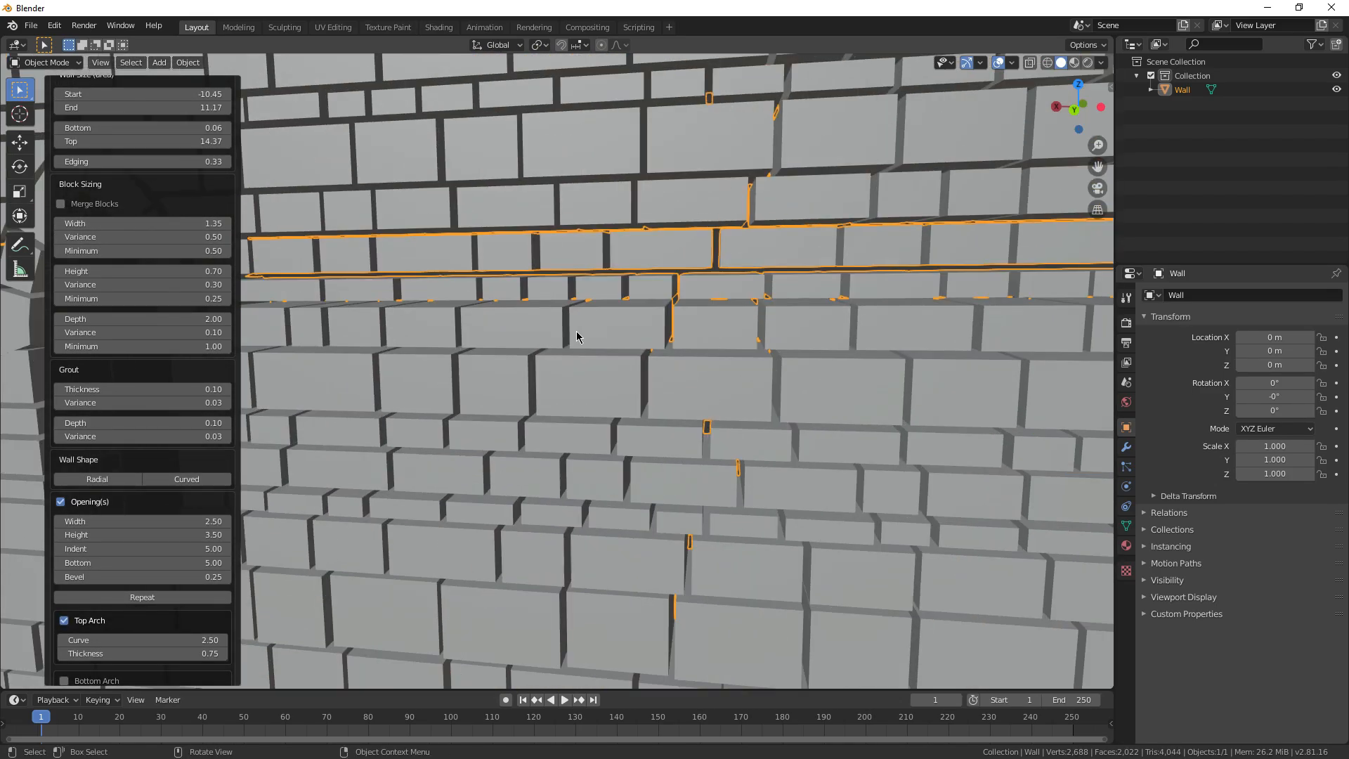
middle_drag(550, 336, 587, 329)
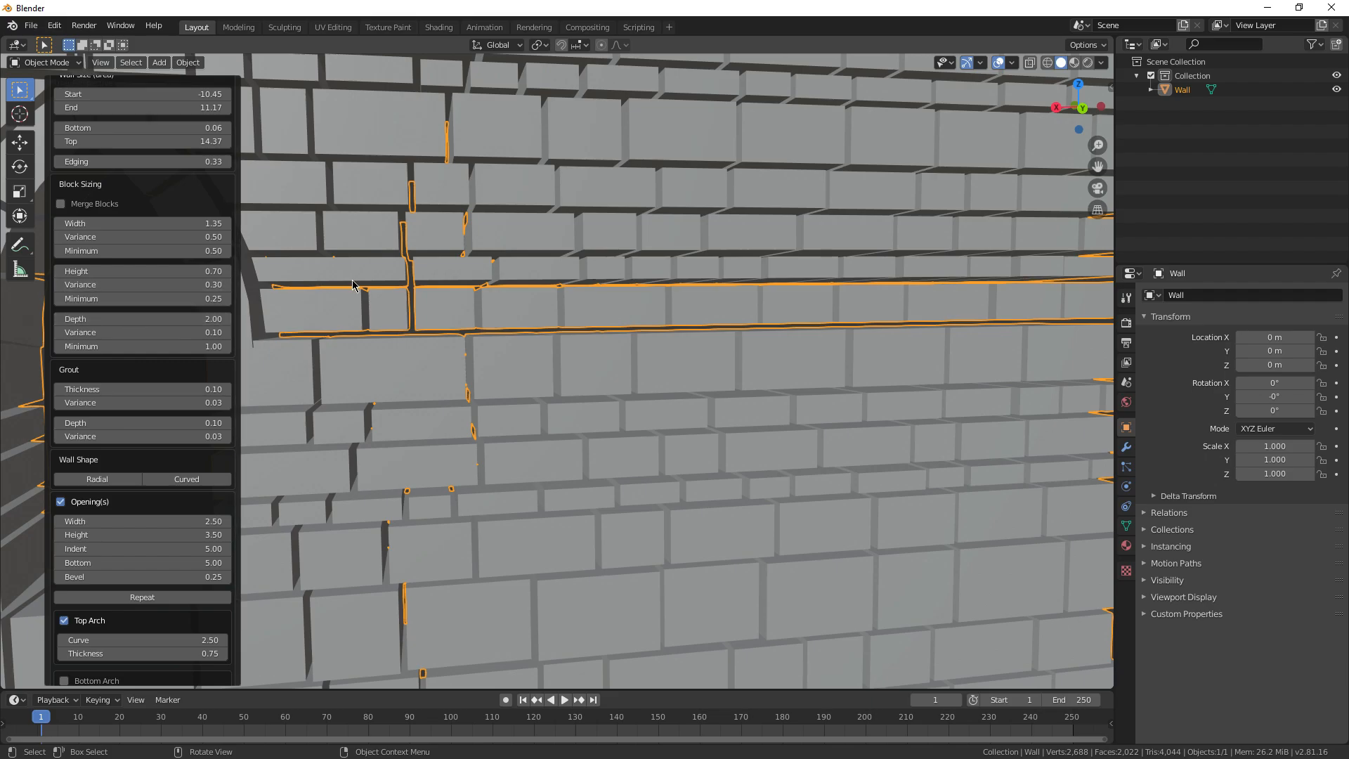
scroll(353, 285, down, 5)
middle_drag(353, 286, 468, 315)
Set the wall's block depth to 1.73 and try varying the block height
mouse_move(156, 320)
mouse_down()
mouse_move(274, 320)
mouse_move(152, 320)
mouse_up()
middle_drag(709, 377, 517, 356)
shift+middle_drag(642, 374, 595, 417)
scroll(521, 402, down, 2)
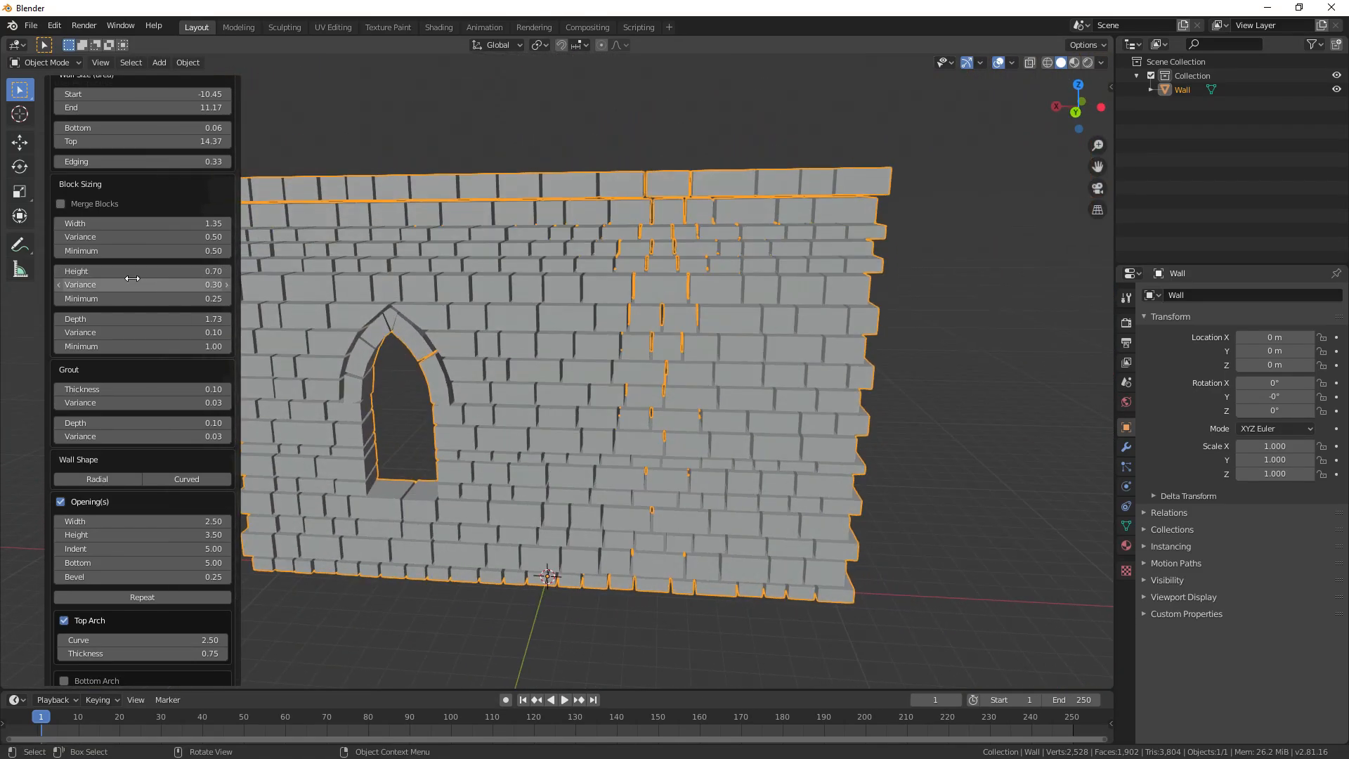
mouse_move(132, 272)
mouse_down()
mouse_move(180, 272)
mouse_move(132, 272)
mouse_up()
scroll(187, 423, up, 2)
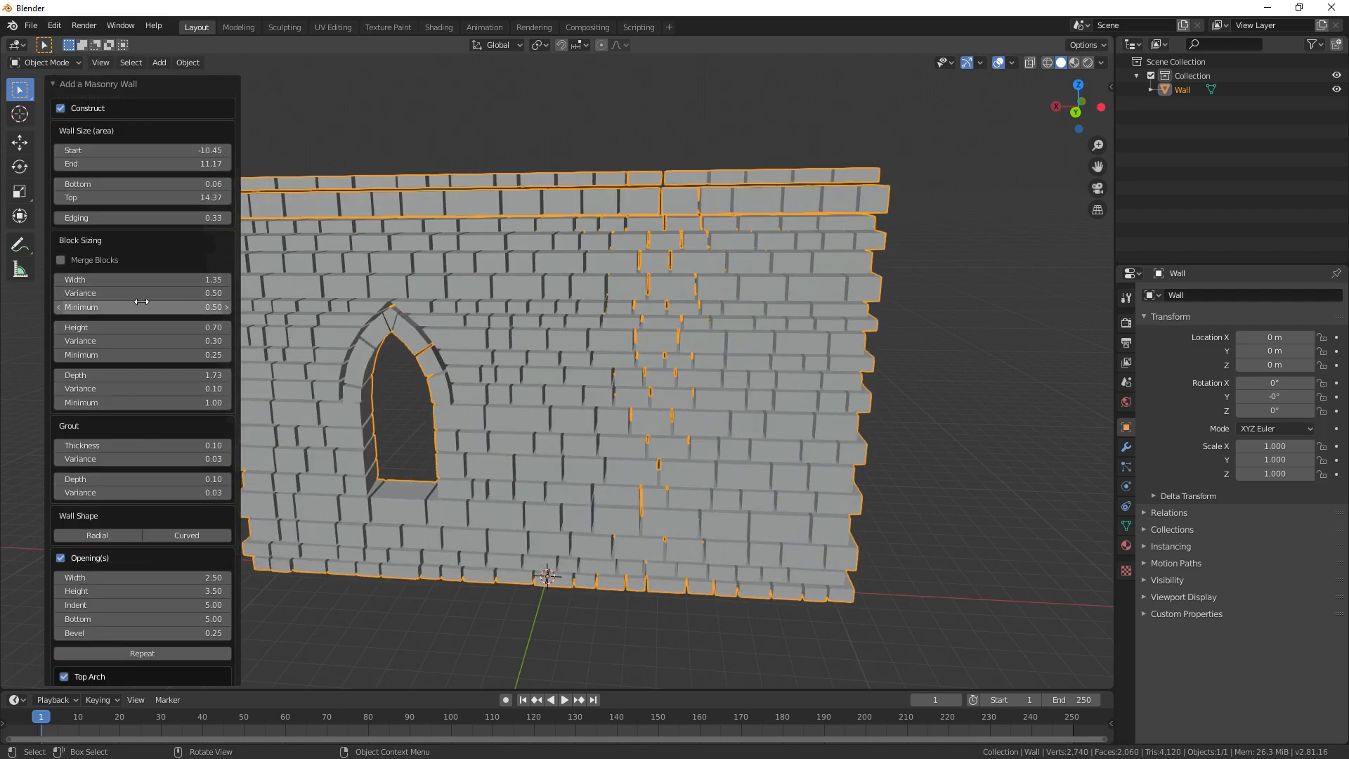
Try the Radial and Curved wall shapes together and inspect the wall from several angles
scroll(141, 302, down, 6)
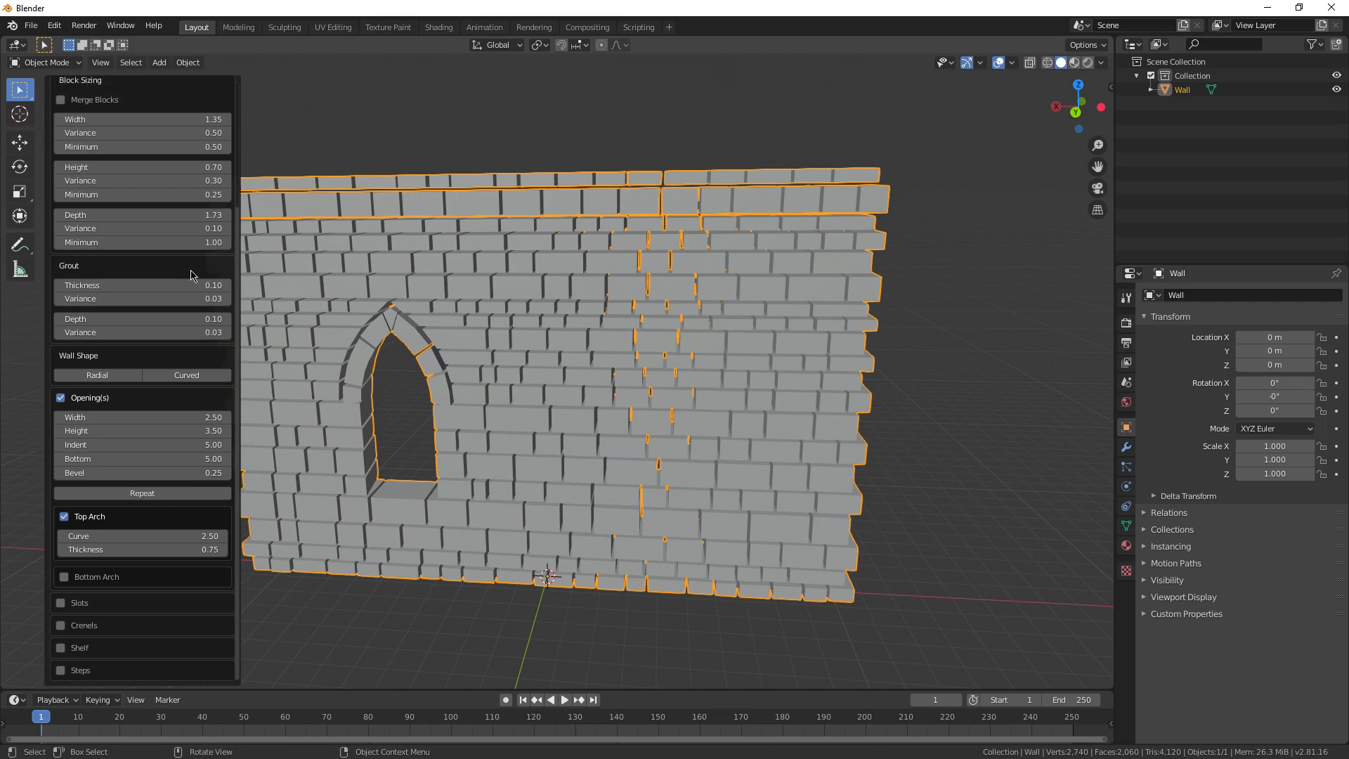
middle_drag(556, 464, 589, 468)
scroll(590, 471, up, 3)
shift+middle_drag(592, 542, 635, 467)
scroll(633, 464, down, 4)
middle_drag(513, 404, 693, 314)
scroll(546, 415, up, 1)
click(97, 374)
click(203, 378)
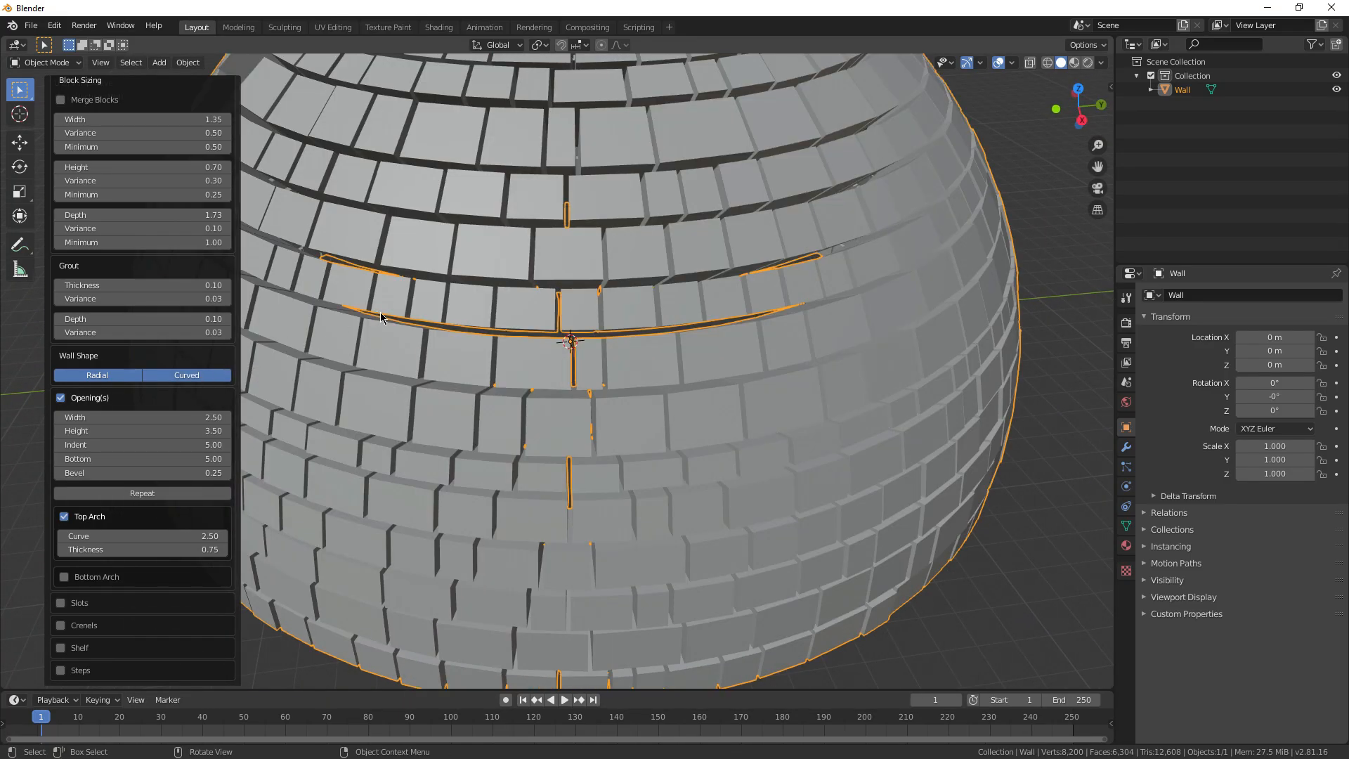
scroll(381, 312, down, 5)
middle_drag(381, 312, 861, 410)
Turn off the Radial shape, inspect the Curved wall from below, and turn off Curved as well
click(114, 378)
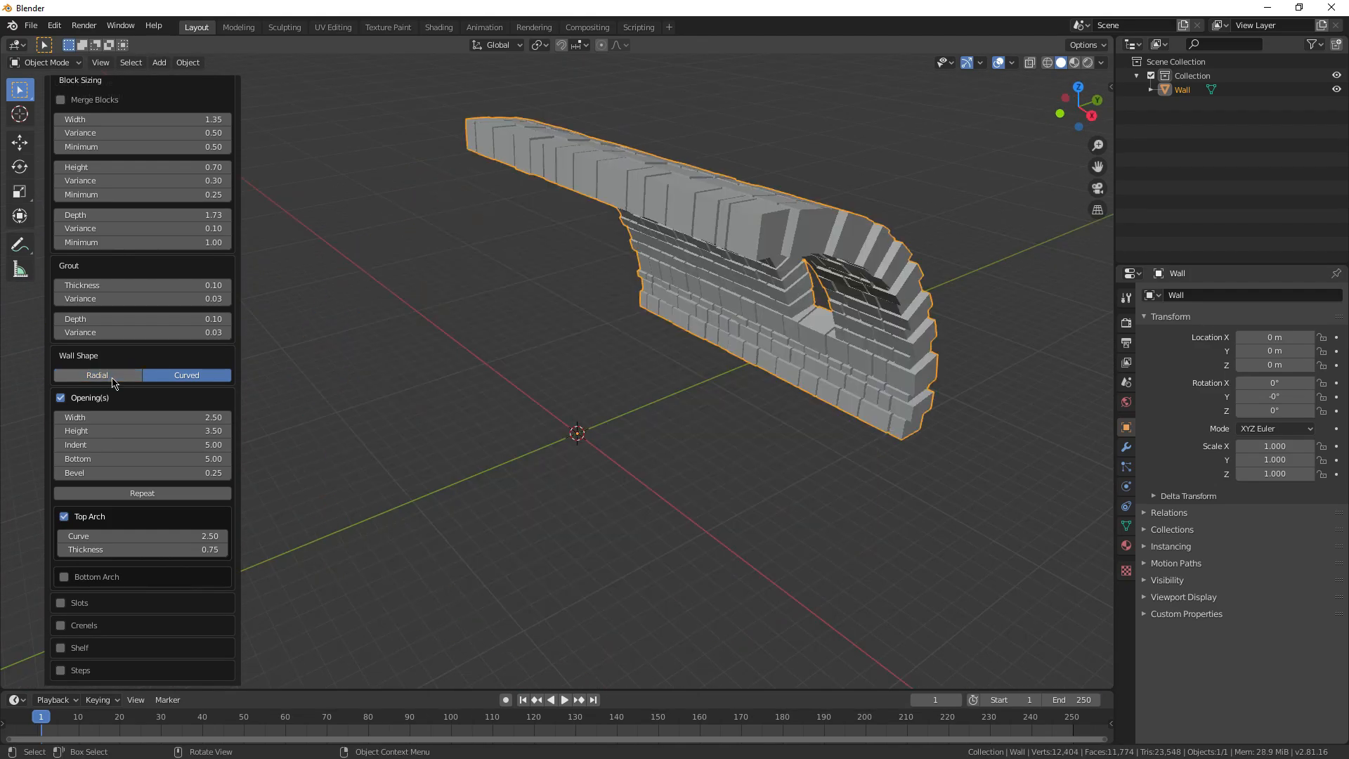
scroll(759, 322, down, 3)
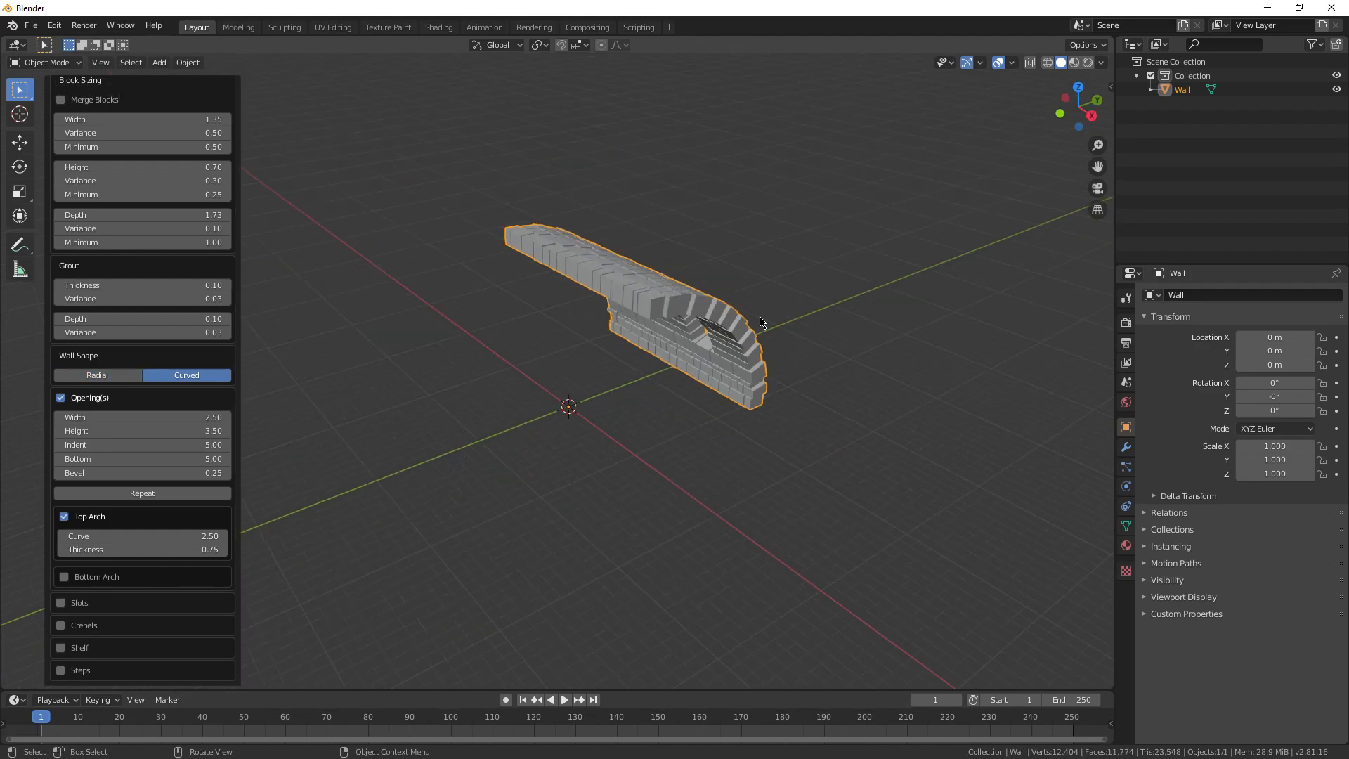
middle_drag(762, 324, 353, 303)
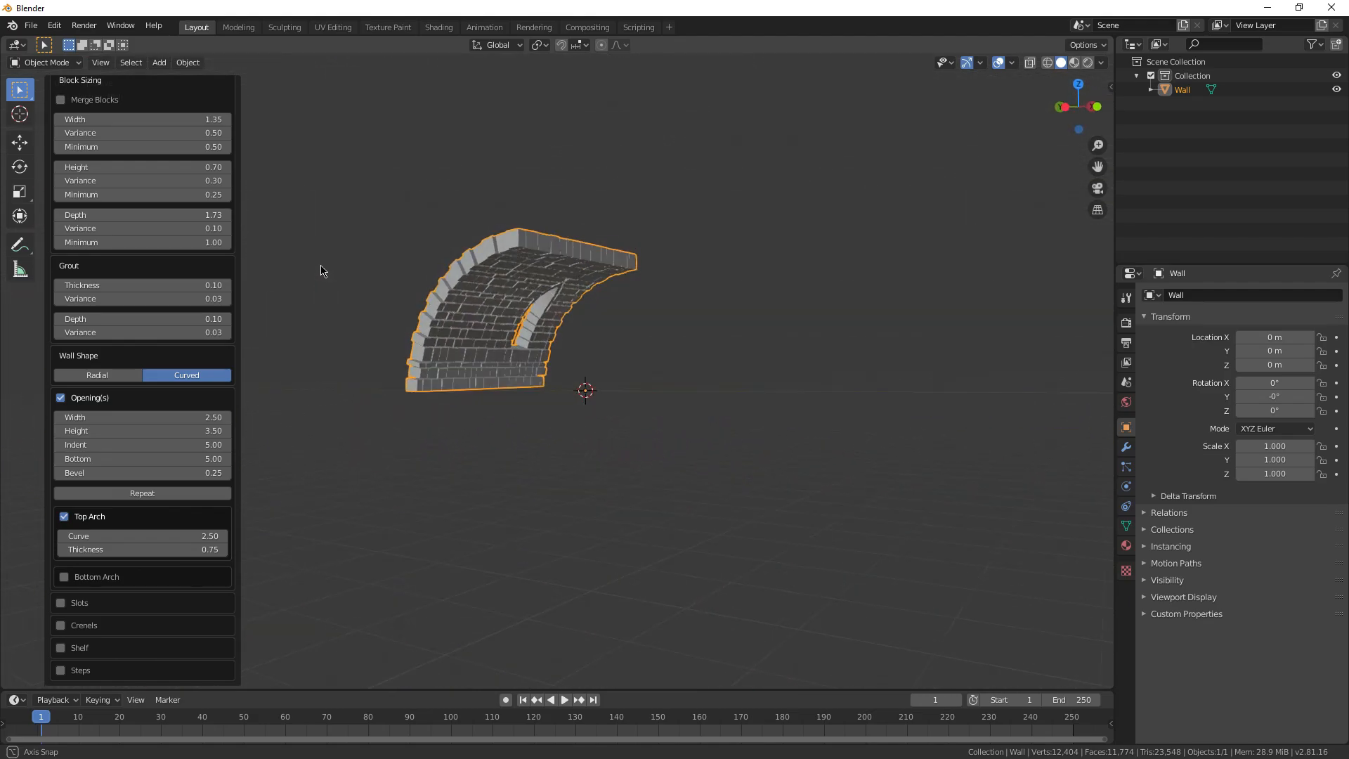
middle_drag(321, 272, 316, 269)
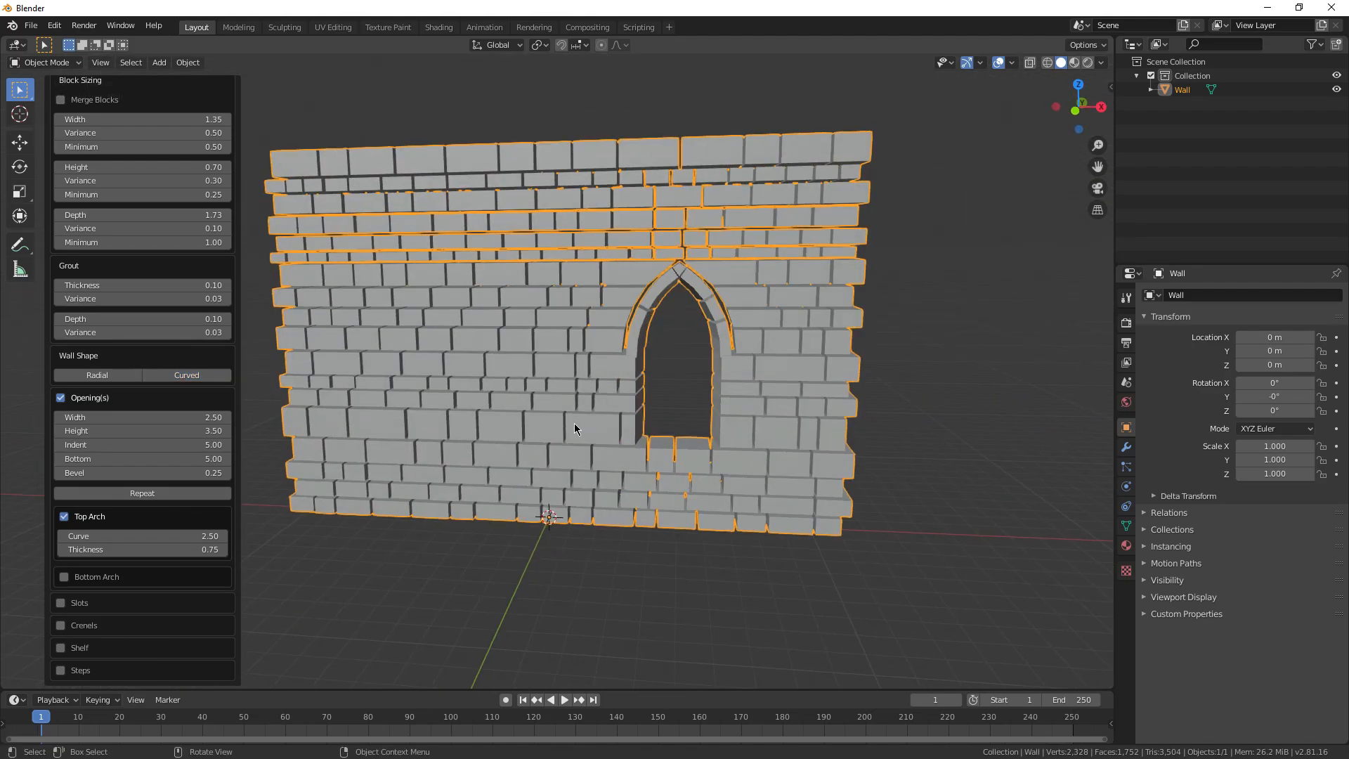
Turn the wall's opening off to compare the solid wall, and turn it back on
shift+middle_drag(575, 428, 516, 419)
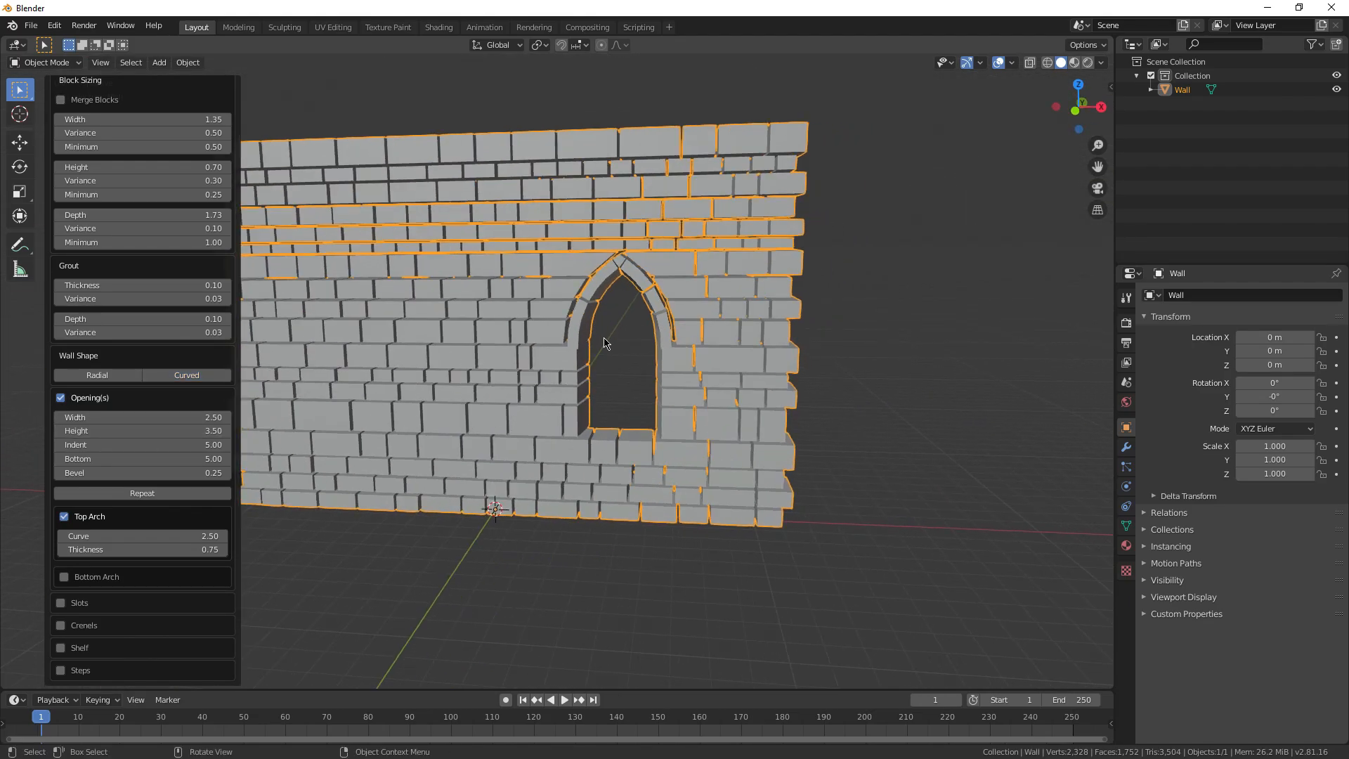
scroll(605, 343, down, 3)
scroll(507, 398, up, 5)
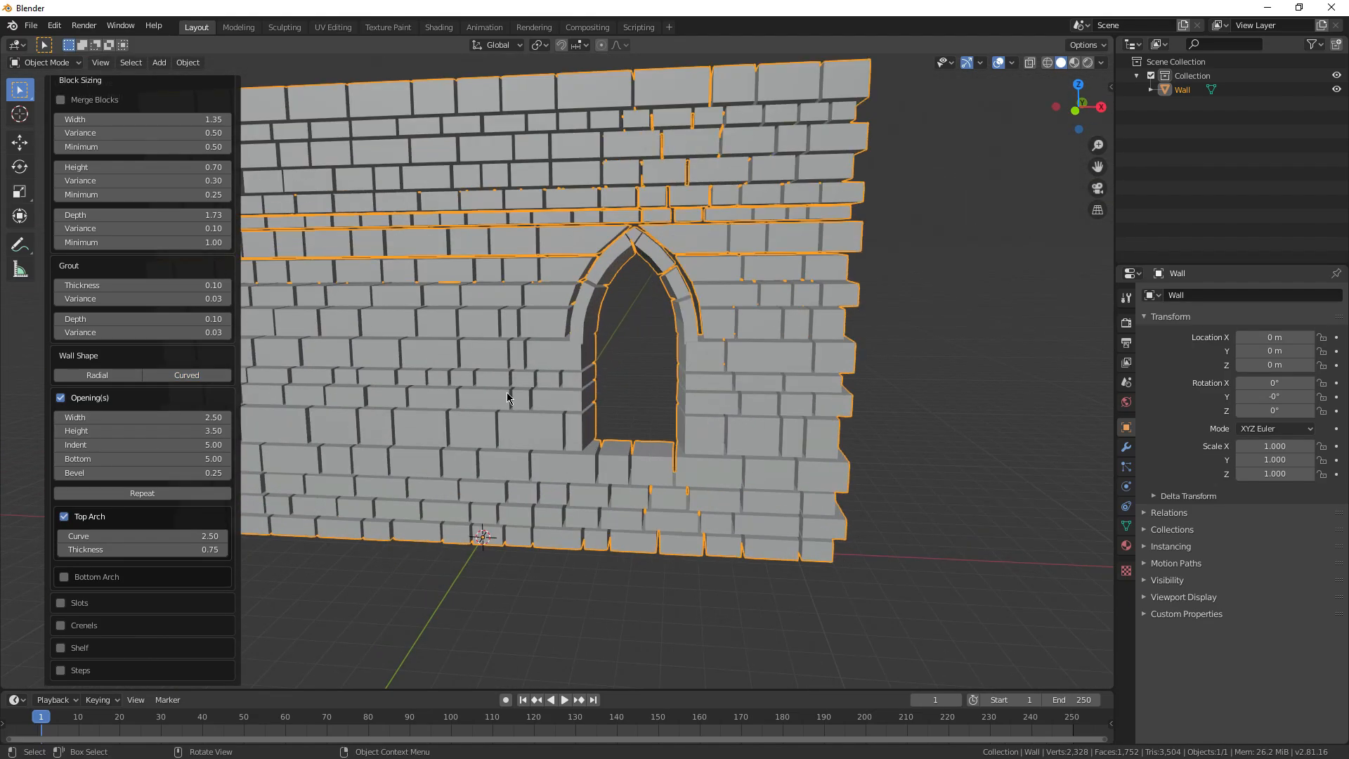
click(61, 399)
scroll(616, 327, down, 4)
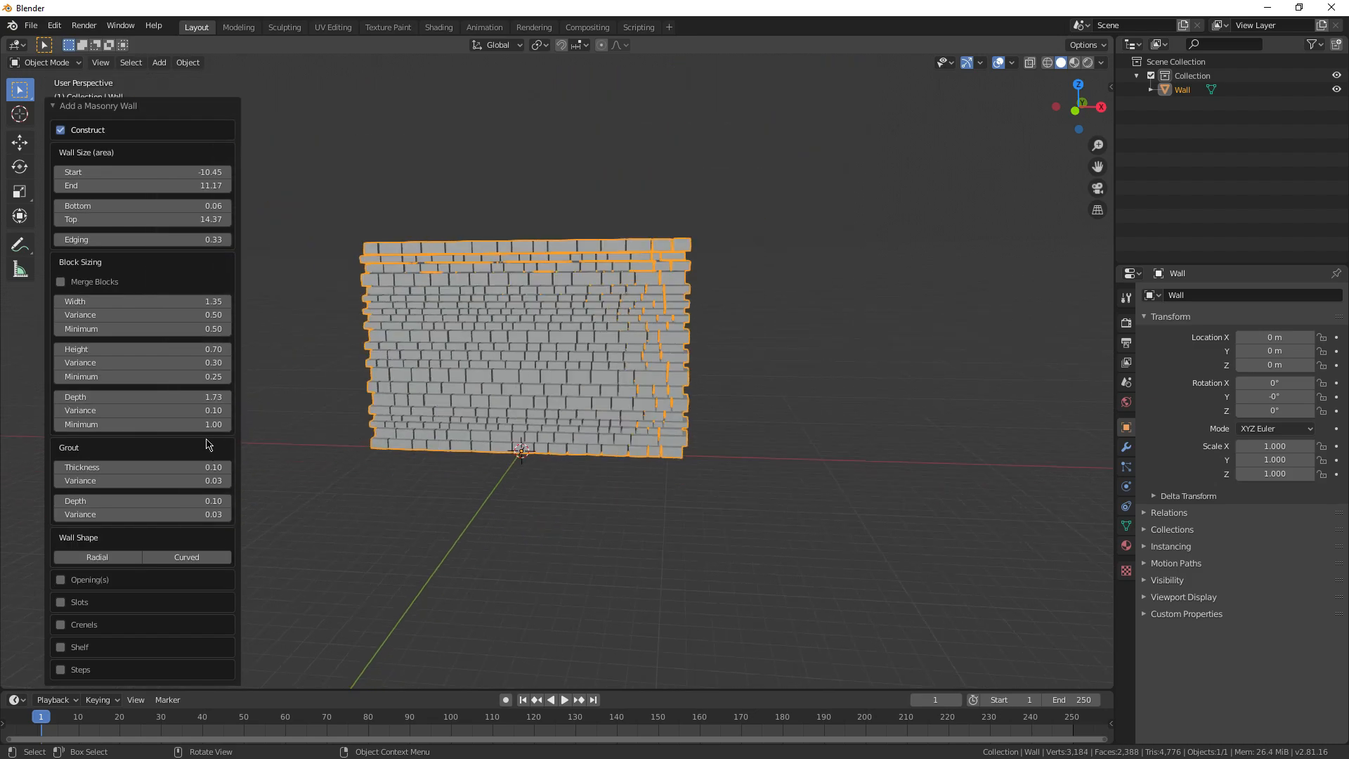
scroll(493, 385, up, 2)
mouse_move(494, 386)
middle_down()
mouse_move(527, 398)
mouse_move(503, 403)
middle_up()
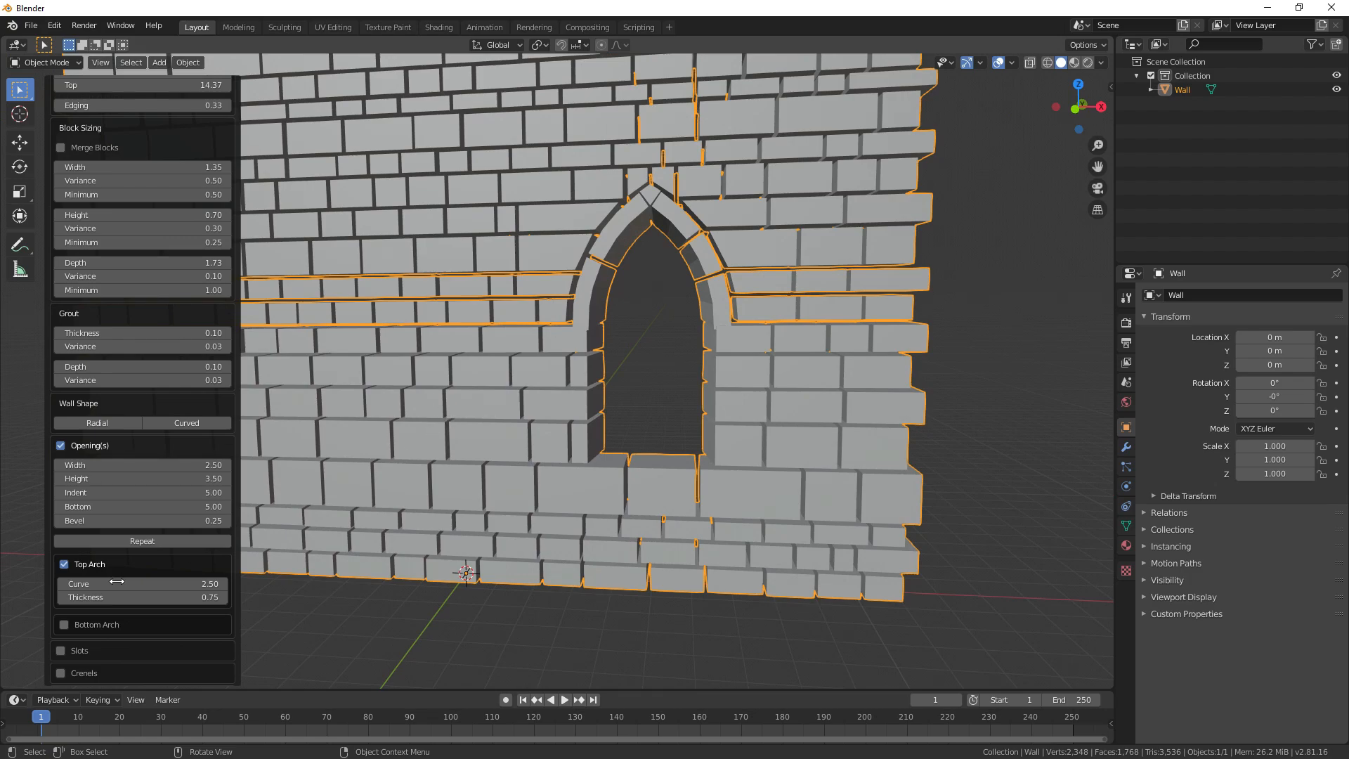
Turn the opening's top arch off to compare the result, and turn it back on
click(63, 564)
scroll(655, 383, down, 2)
middle_drag(655, 383, 611, 383)
click(63, 564)
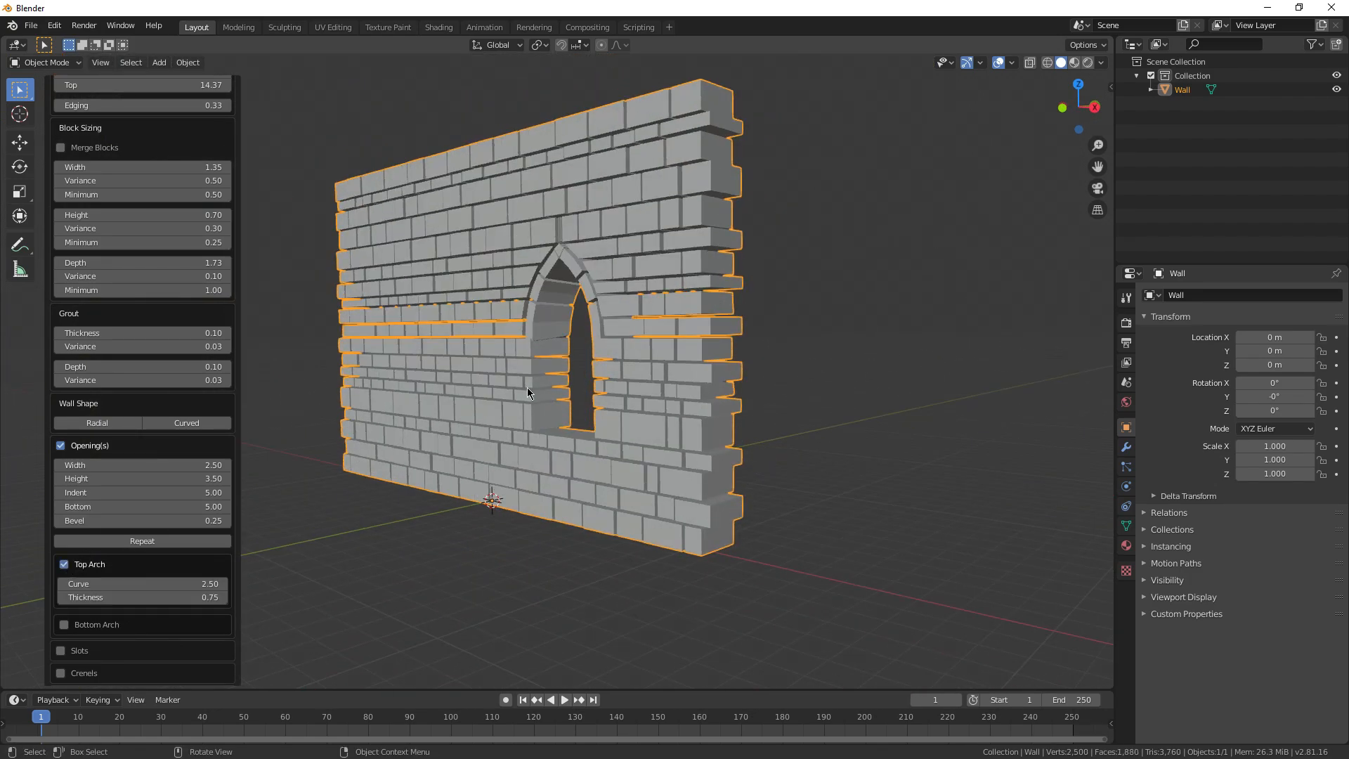
Set the wall opening's width to 1.75 and its height to 11.15
middle_drag(527, 388, 609, 384)
scroll(187, 504, down, 2)
scroll(353, 449, up, 2)
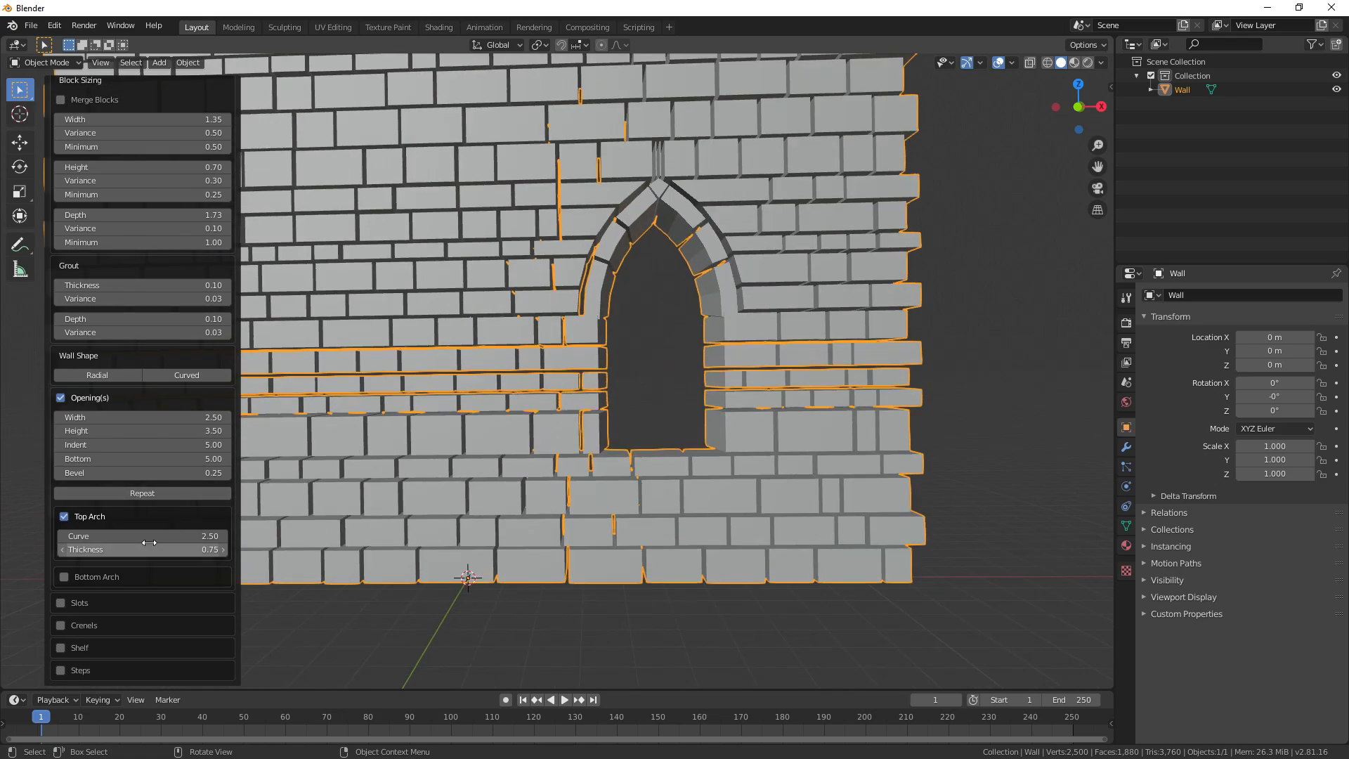
drag(144, 418, 281, 430)
scroll(295, 439, down, 2)
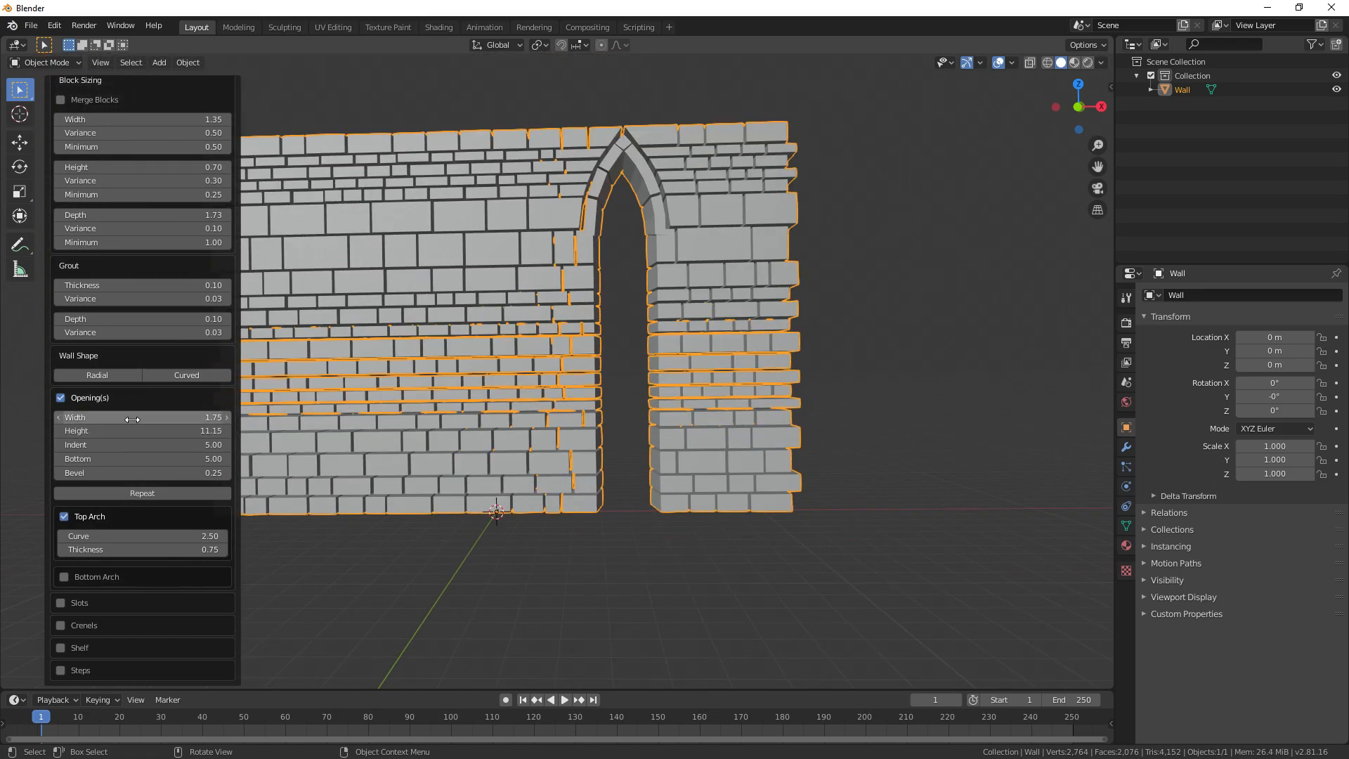
Set the wall opening's width to 2.77, height to 3.80, indent to 1.58, bottom to 5.69 and bevel to 0.00
drag(131, 417, 215, 417)
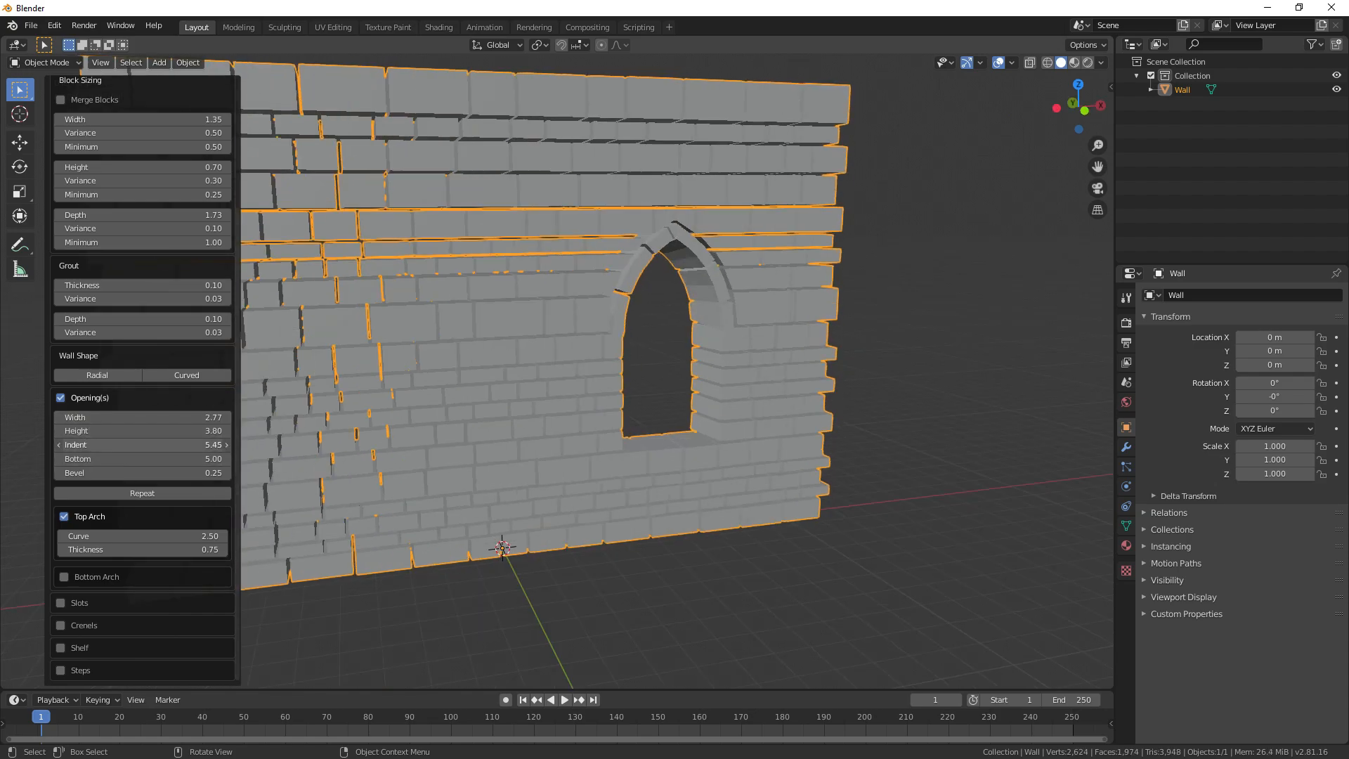
drag(141, 445, 111, 458)
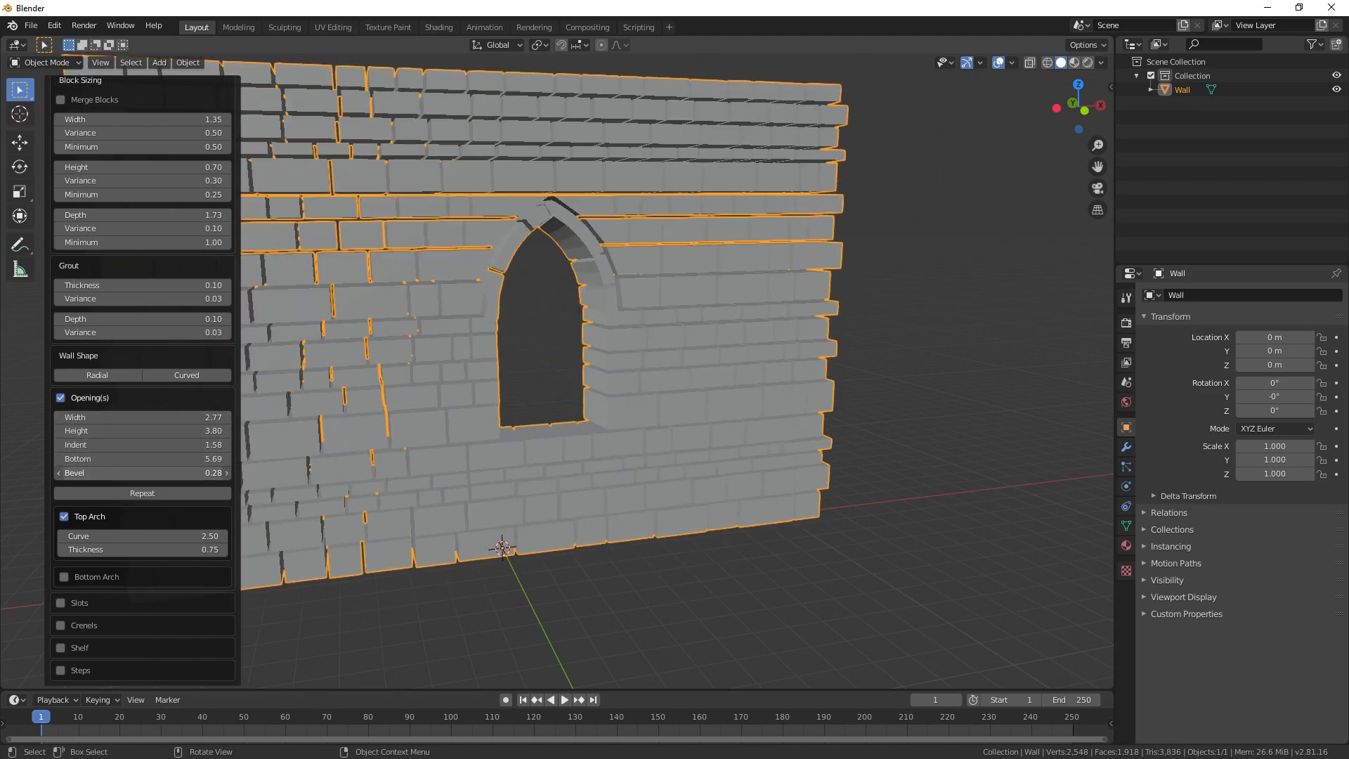
mouse_move(141, 473)
mouse_down()
mouse_move(188, 473)
mouse_move(118, 473)
mouse_up()
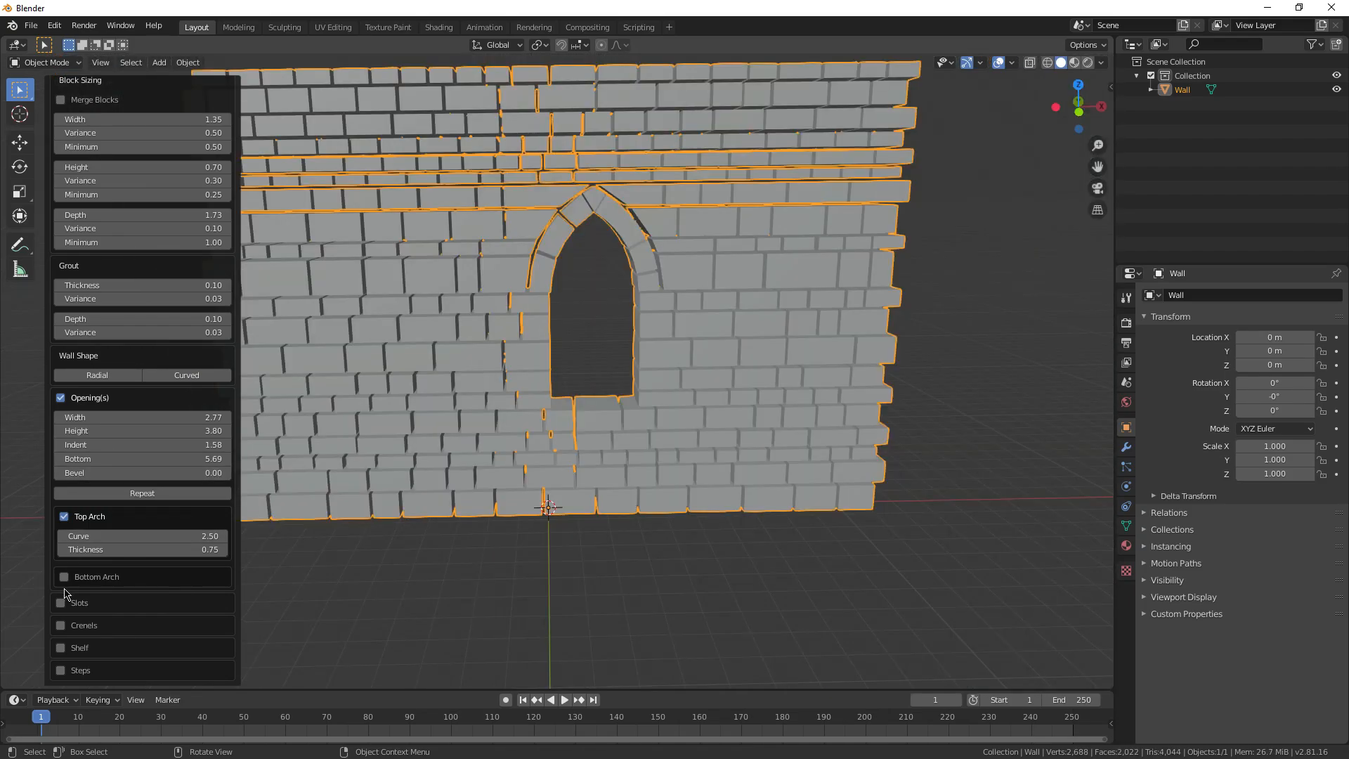
Turn on the opening's bottom arch and inspect the result on the wall
click(64, 577)
mouse_move(645, 445)
middle_down()
mouse_move(593, 447)
mouse_move(654, 447)
middle_up()
scroll(654, 447, down, 1)
scroll(118, 481, down, 2)
Turn off the wall's opening, turn on Slots, and inspect the slot up close
click(61, 364)
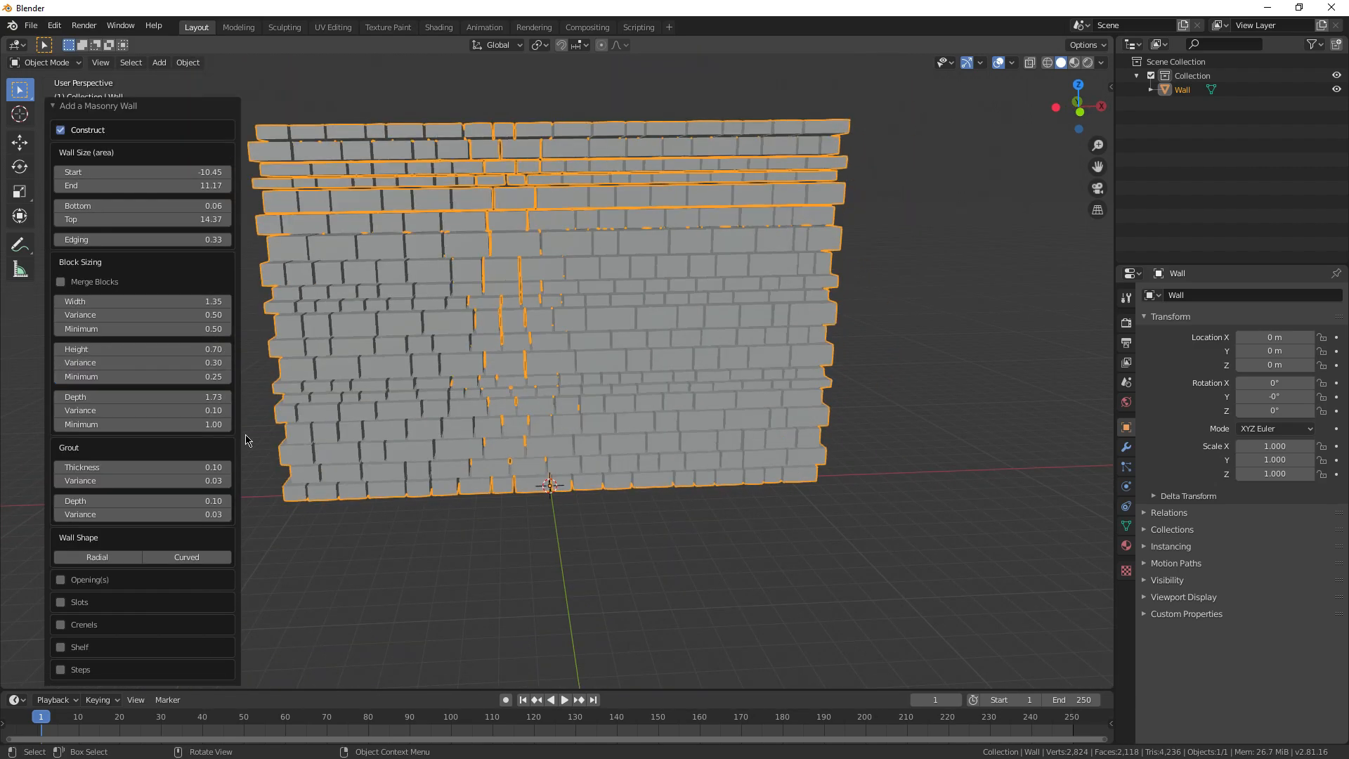
click(61, 602)
scroll(529, 466, down, 2)
scroll(529, 466, up, 5)
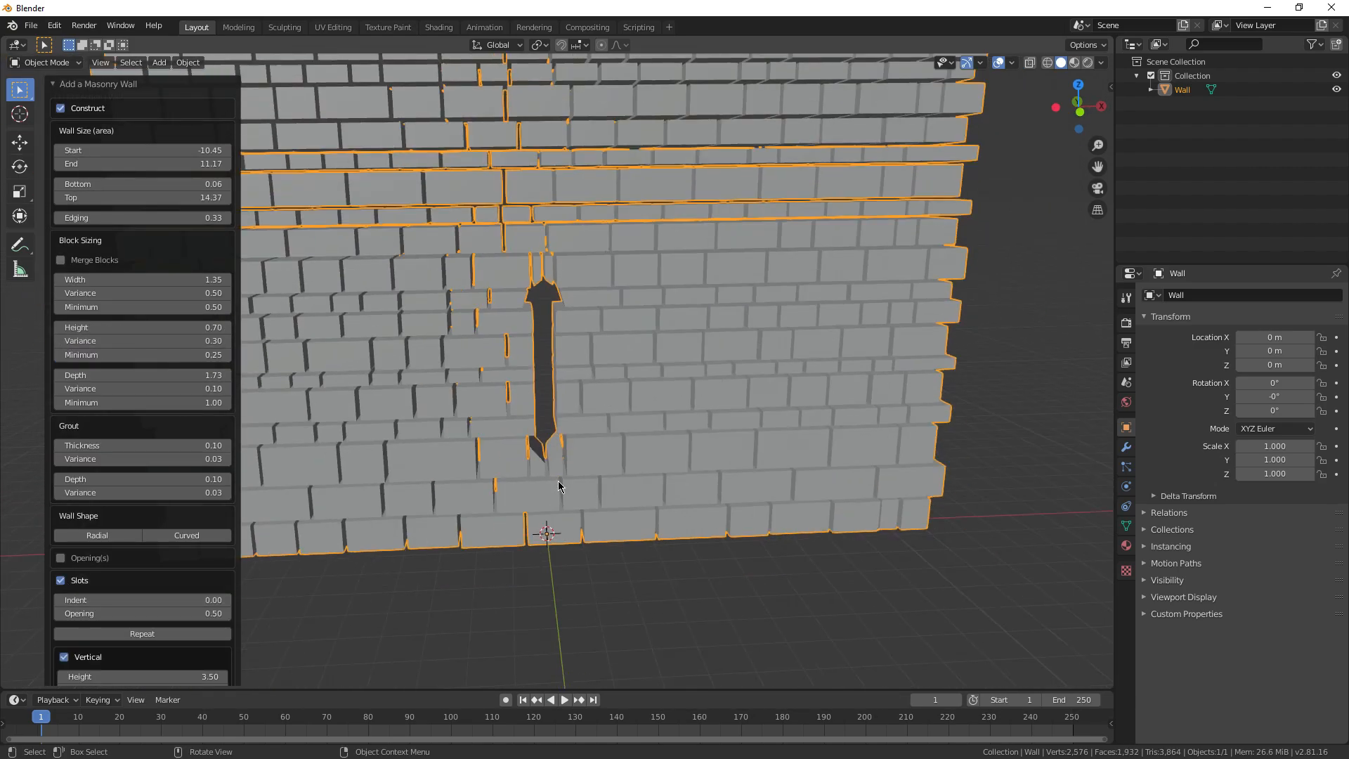
scroll(325, 461, up, 2)
scroll(125, 479, down, 2)
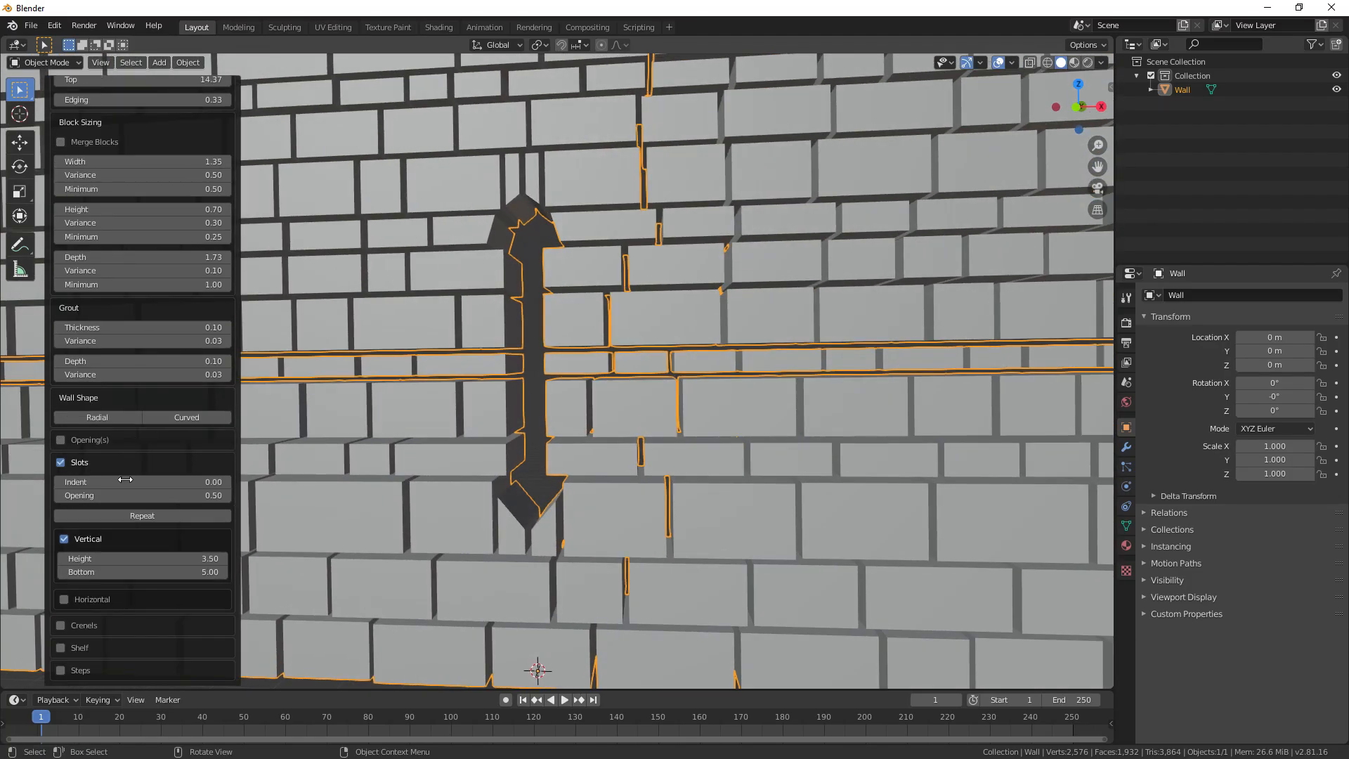
Set the slots' indent to 0.45 and their opening to 4.73
drag(140, 486, 168, 486)
drag(141, 497, 282, 496)
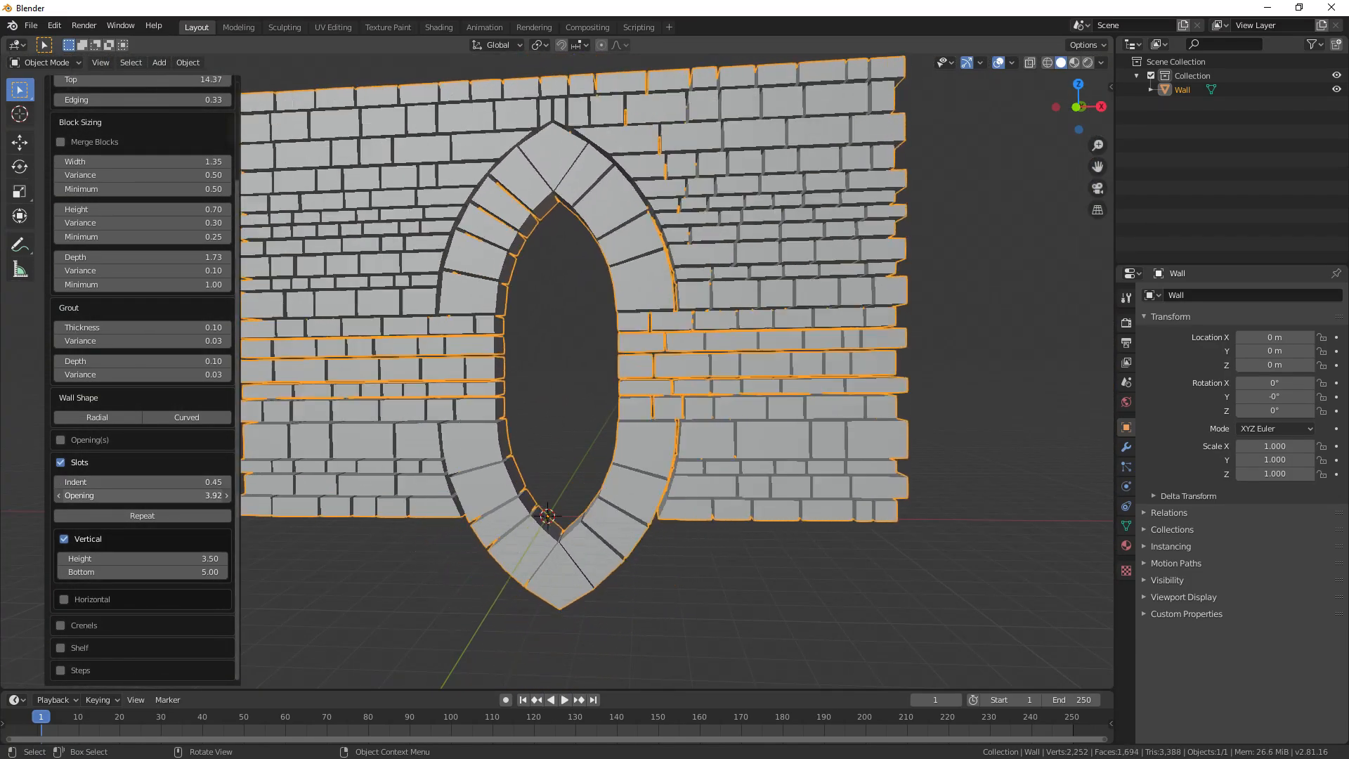
scroll(669, 369, down, 4)
mouse_move(669, 368)
middle_down()
mouse_move(681, 391)
mouse_move(615, 384)
mouse_move(685, 383)
middle_up()
scroll(686, 383, up, 3)
Enable horizontal slots with width 7.39 and bottom 5.44, combined with the vertical slots
click(65, 539)
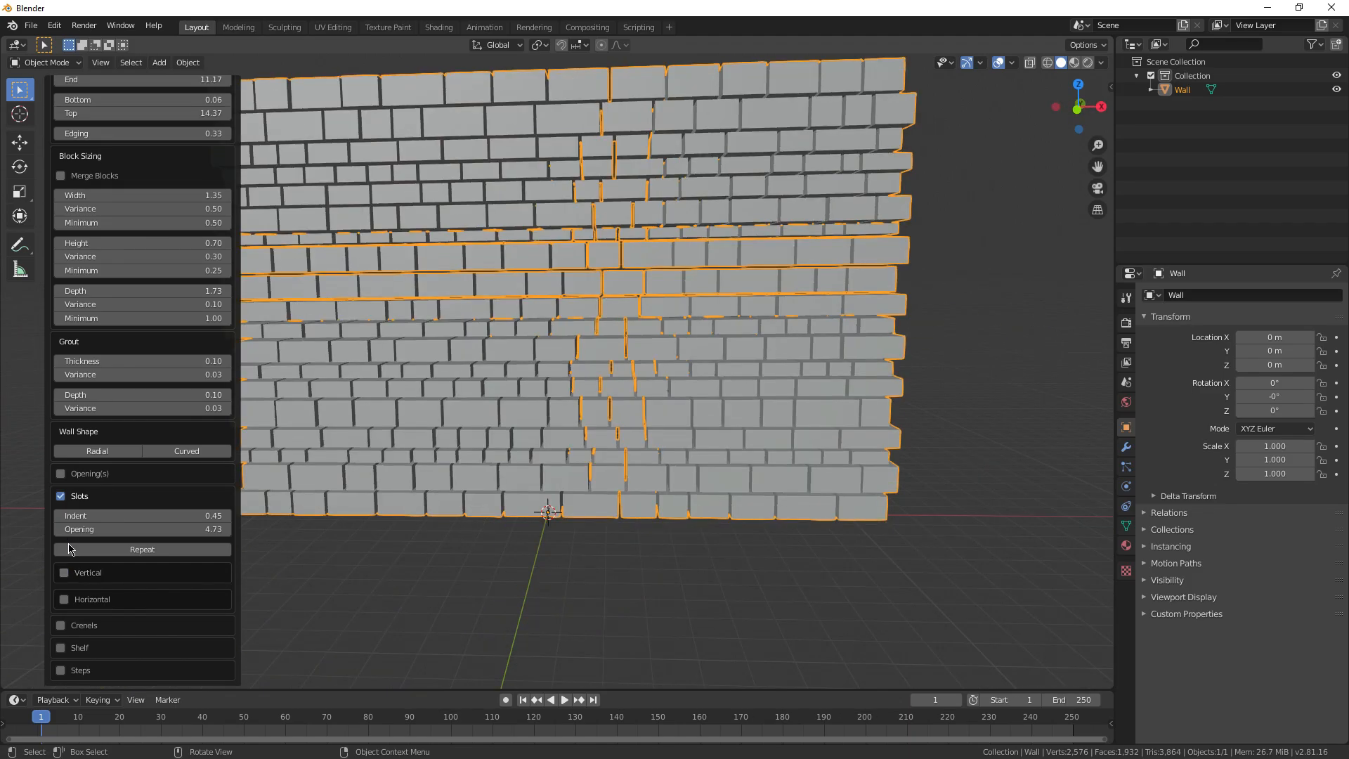
click(64, 599)
scroll(592, 373, down, 3)
middle_drag(562, 393, 592, 372)
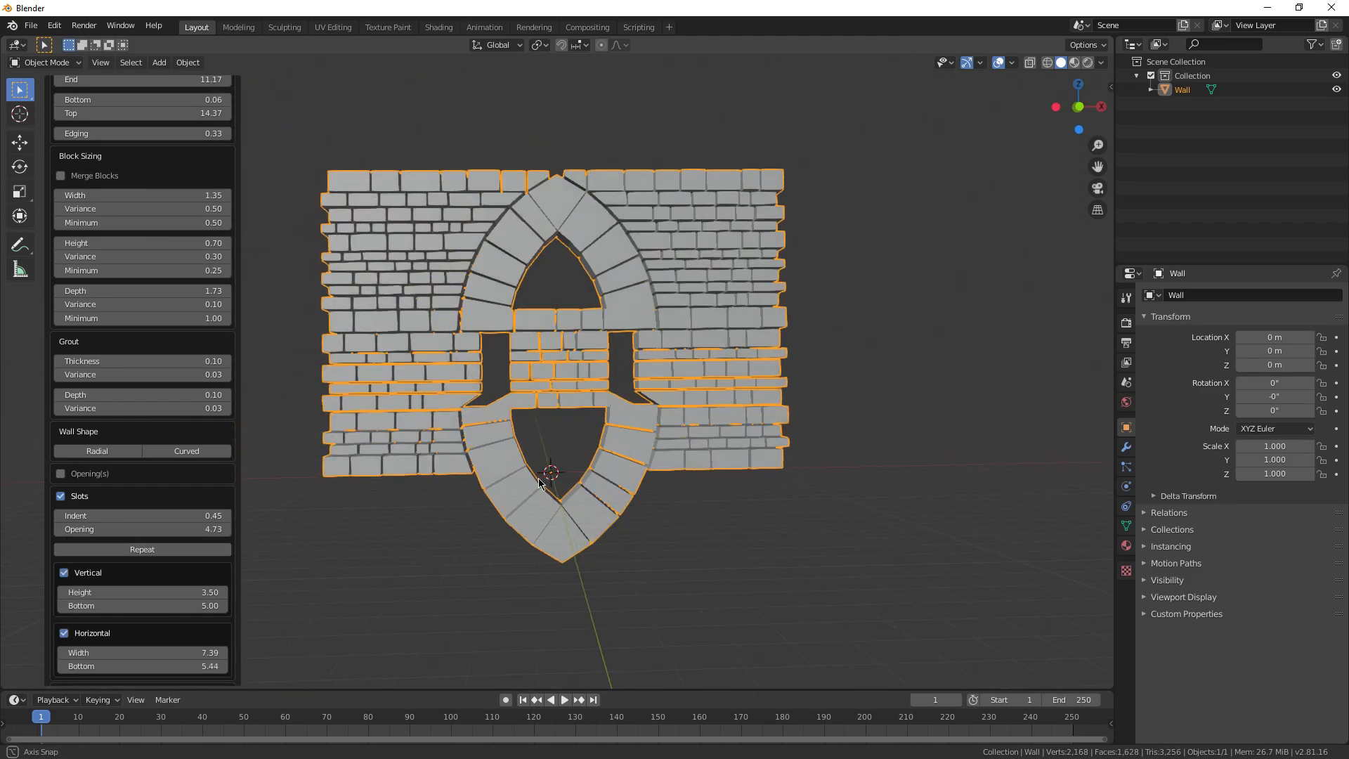
Turn off the slots and turn on the wall's crenels
middle_drag(540, 484, 520, 514)
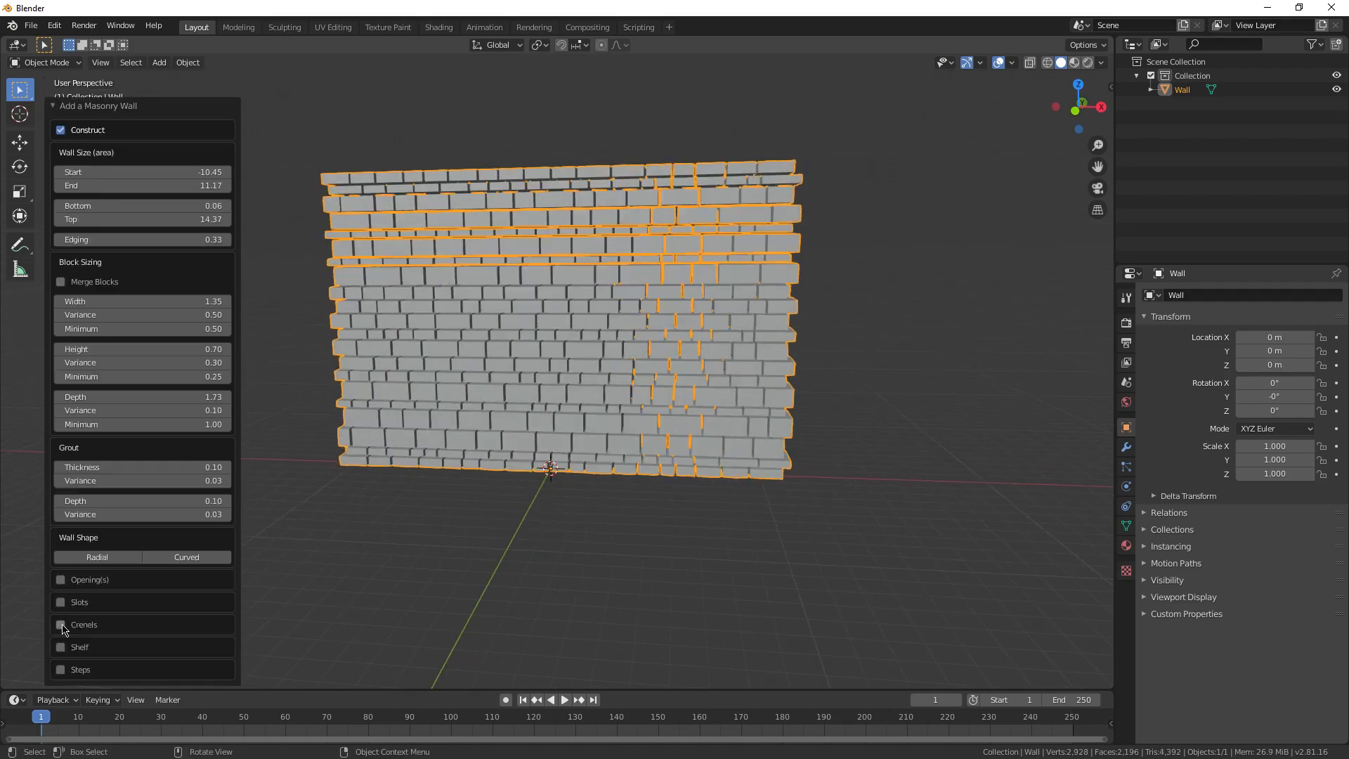
click(61, 602)
scroll(461, 434, up, 3)
middle_drag(462, 434, 546, 436)
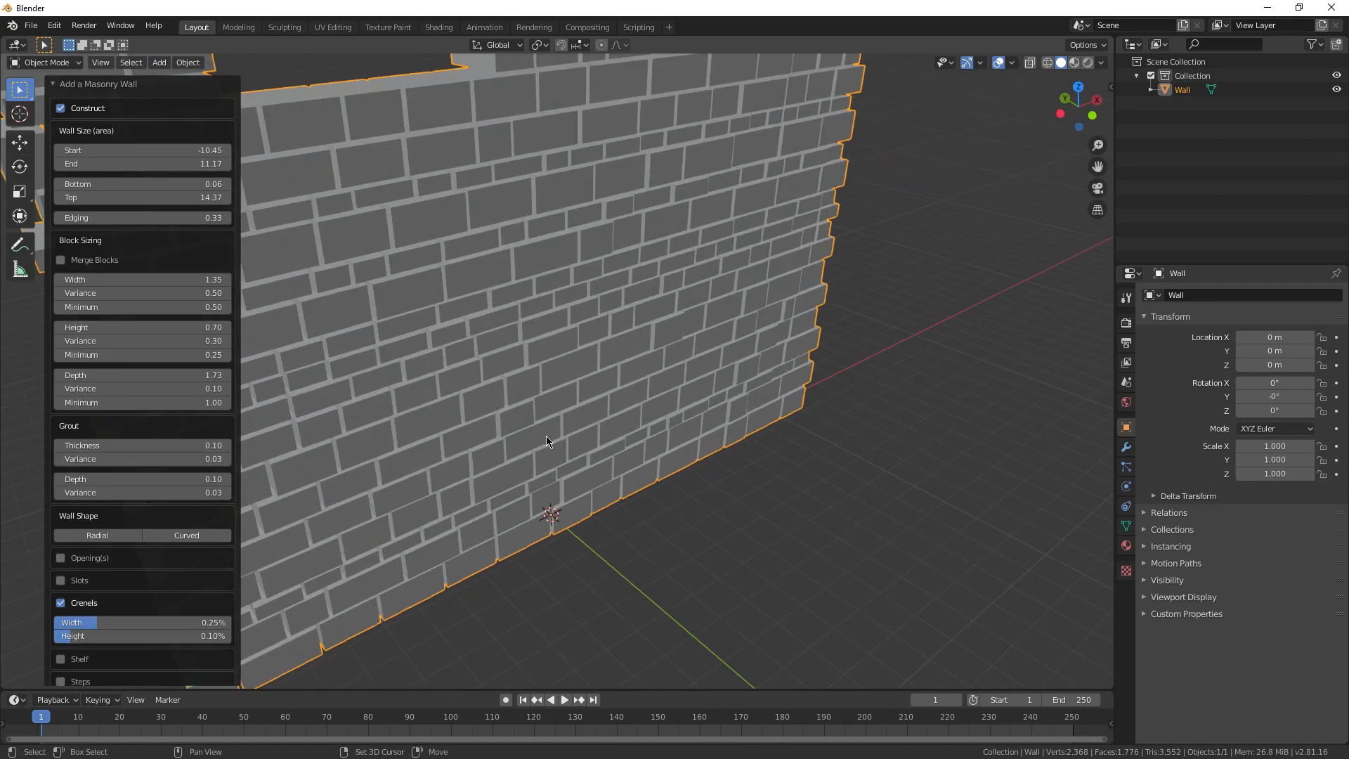
Set the crenels' width to 0.17% and height to 0.16%, and inspect the battlements from several angles
scroll(546, 436, down, 3)
middle_drag(576, 525, 587, 398)
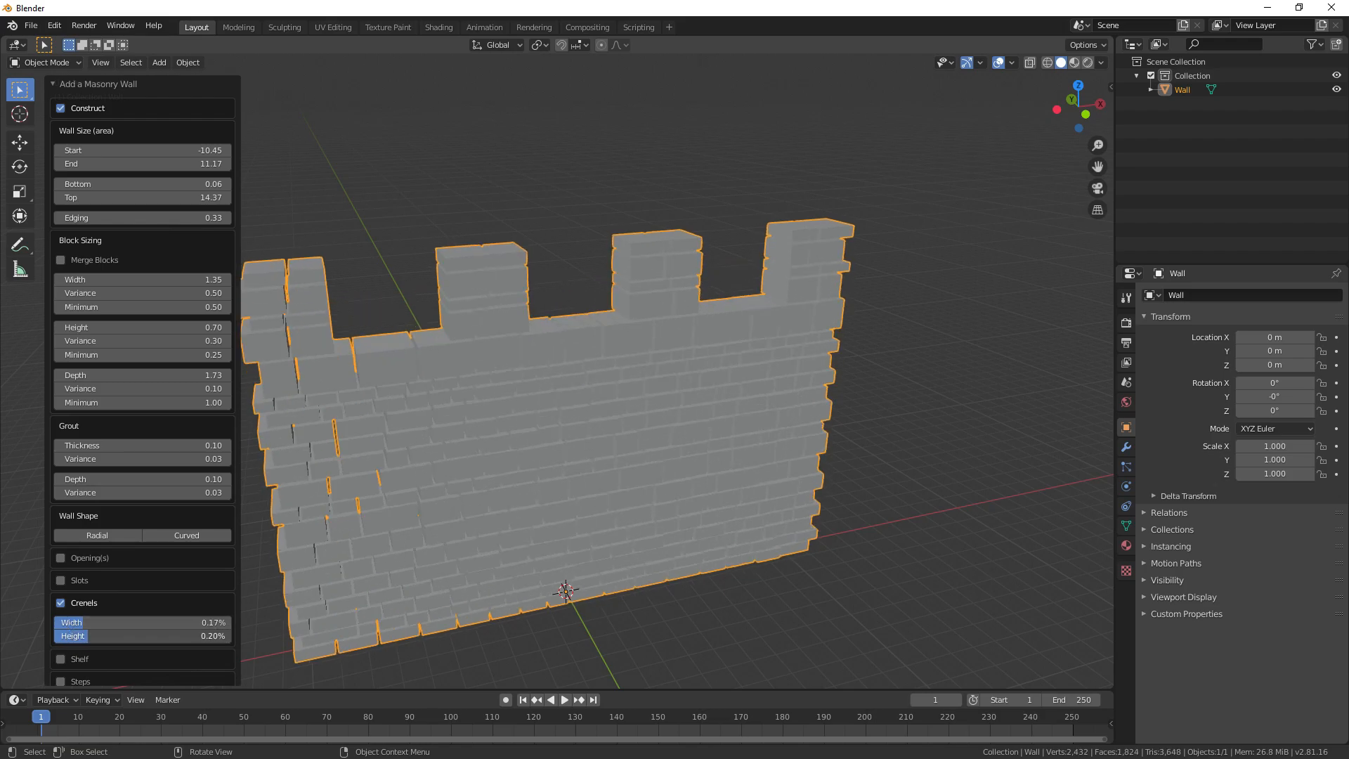
scroll(503, 506, down, 2)
middle_drag(504, 506, 133, 595)
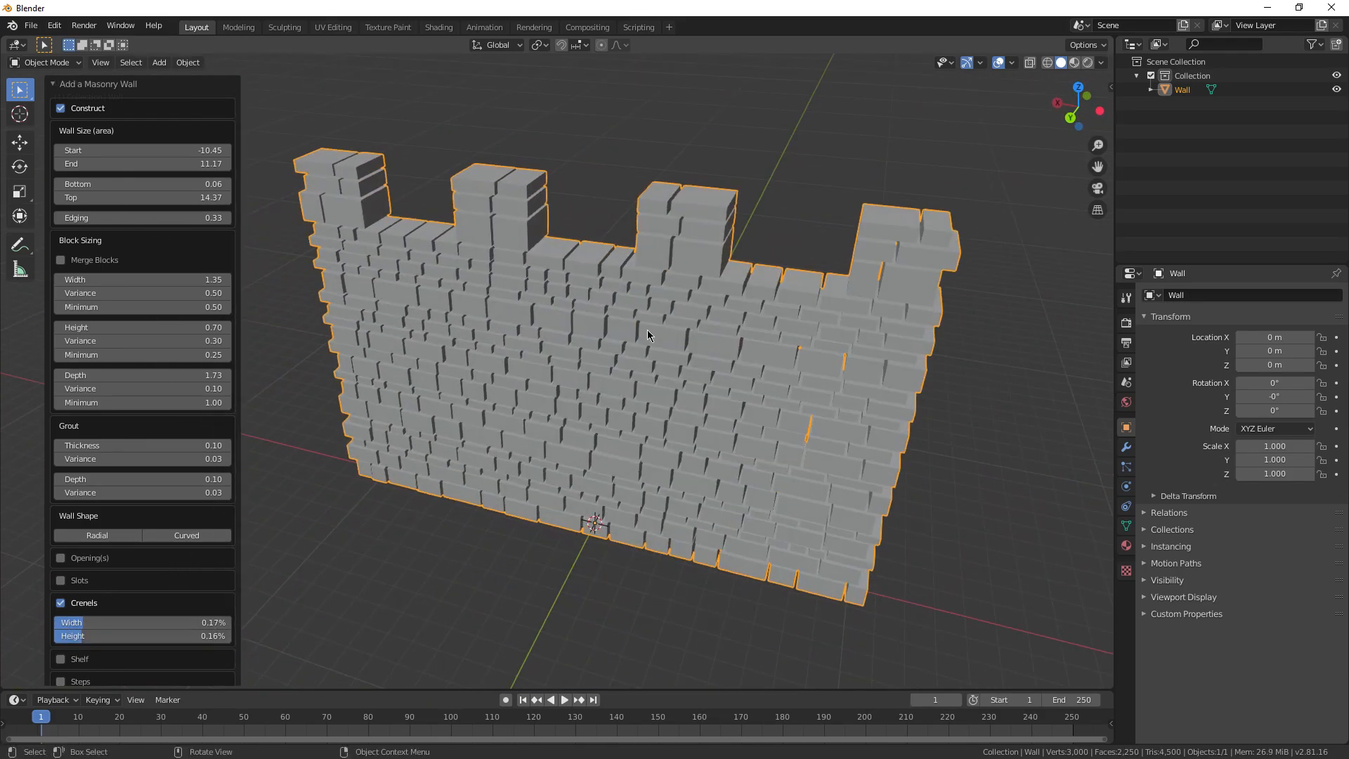
scroll(450, 330, up, 2)
middle_drag(450, 330, 538, 281)
scroll(539, 282, down, 3)
Turn off the crenels and turn on a shelf for the wall
click(74, 602)
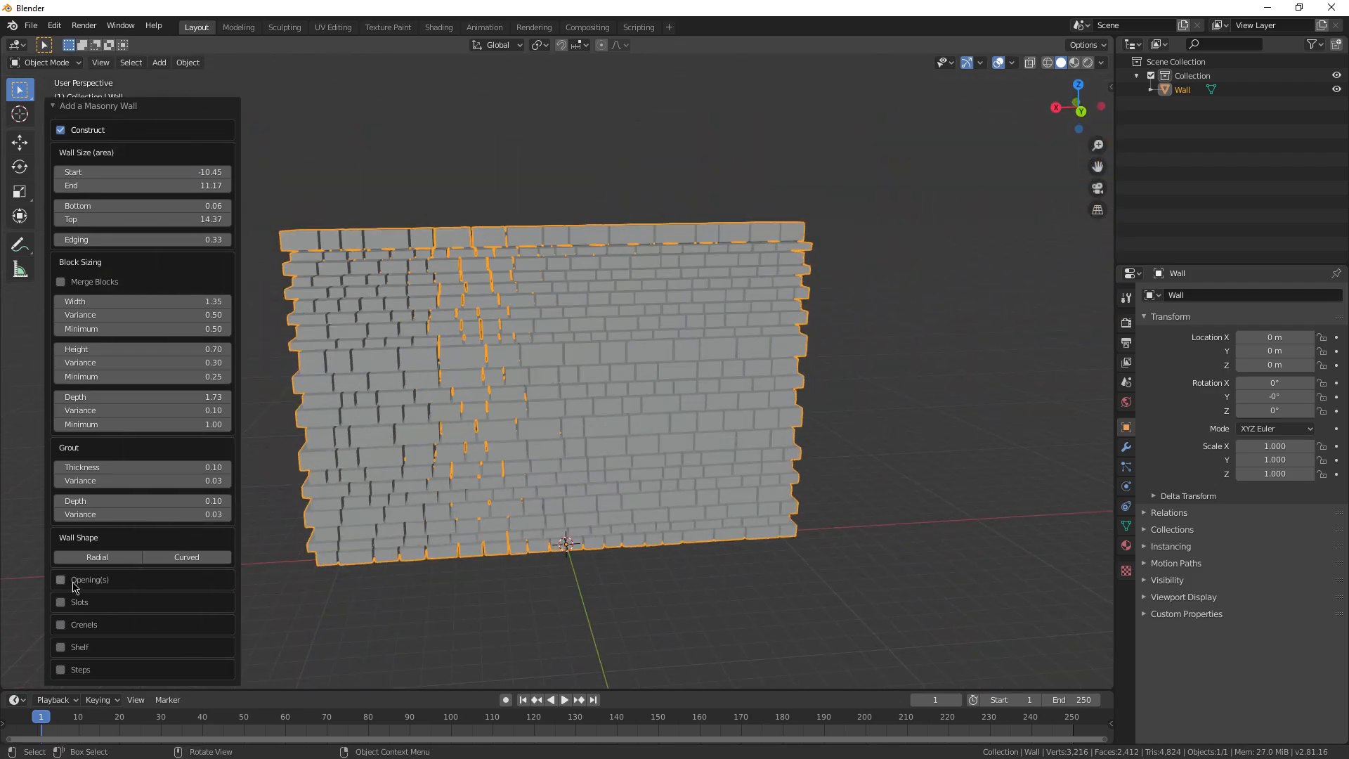
click(60, 647)
middle_drag(346, 552, 455, 444)
scroll(105, 504, down, 3)
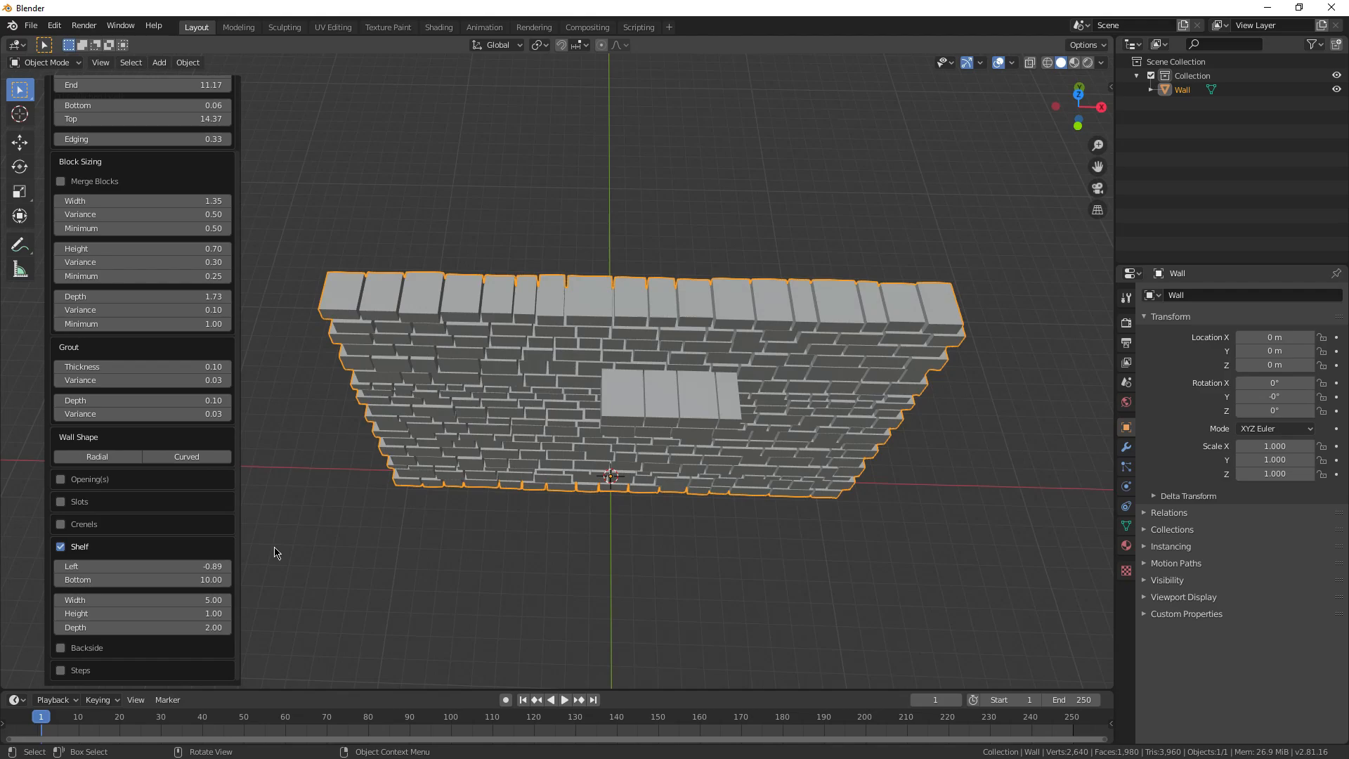
Set the shelf's left to -2.06, bottom to 7.96, width to 5.93, height to 3.07 and depth to 4.49
drag(140, 566, 105, 580)
middle_drag(590, 498, 602, 533)
mouse_move(141, 599)
mouse_down()
mouse_move(168, 599)
mouse_move(149, 600)
mouse_move(160, 614)
mouse_up()
drag(141, 628, 183, 627)
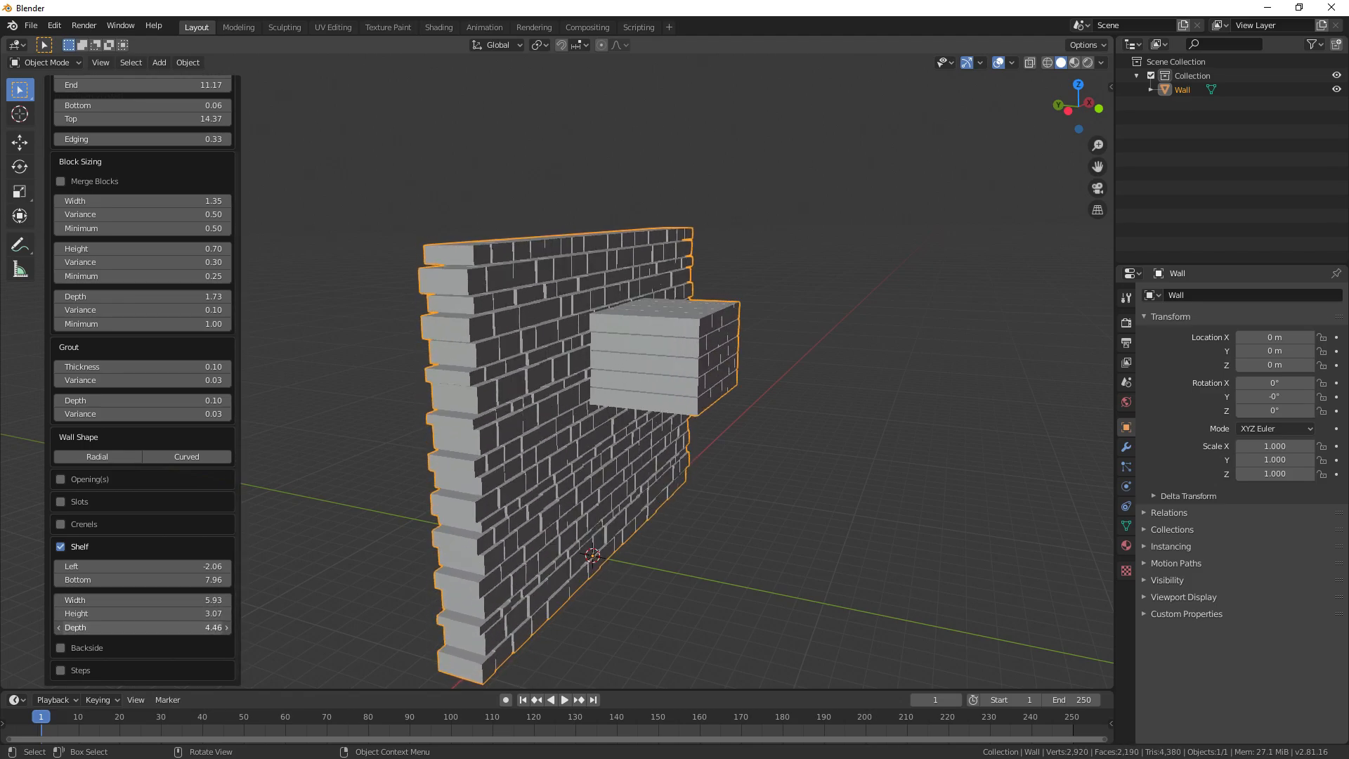
Turn on the shelf's Backside option and adjust the shelf's depth
middle_drag(773, 436, 457, 478)
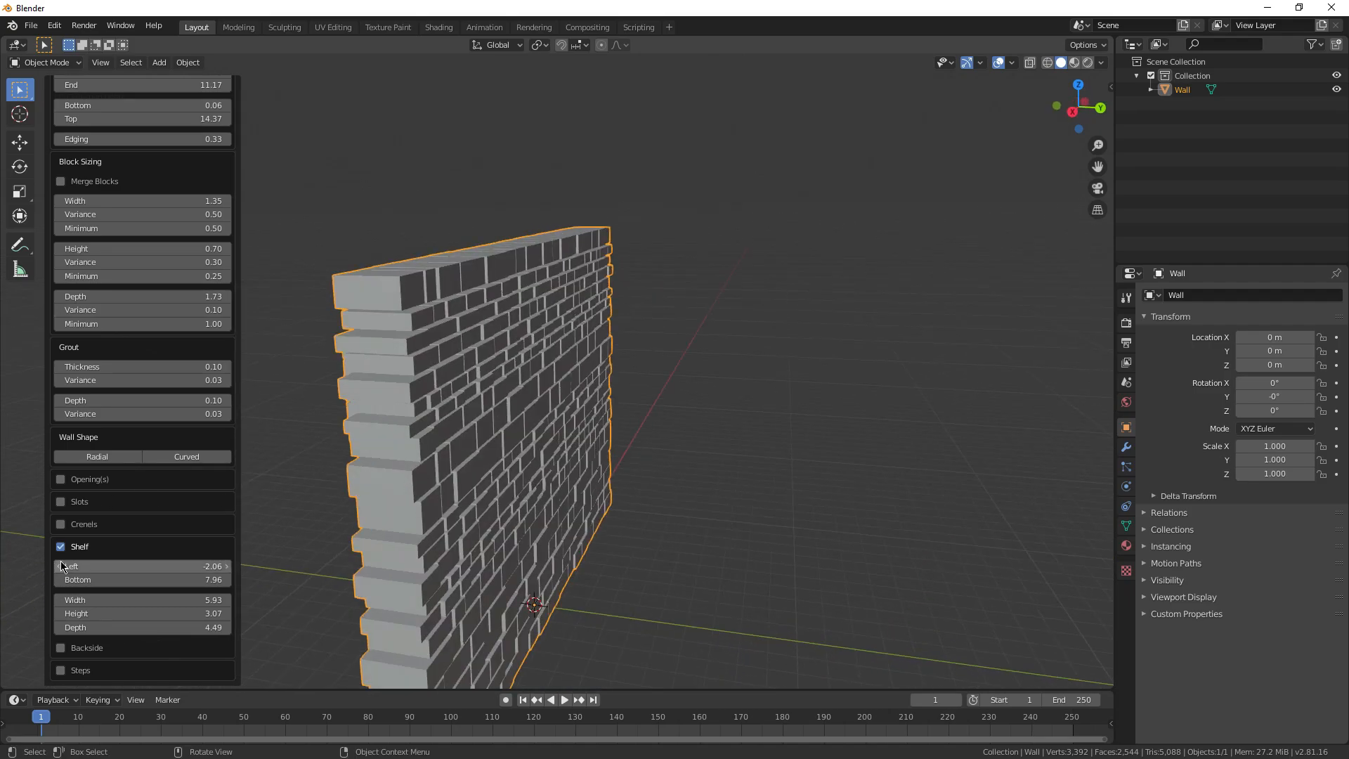
click(61, 648)
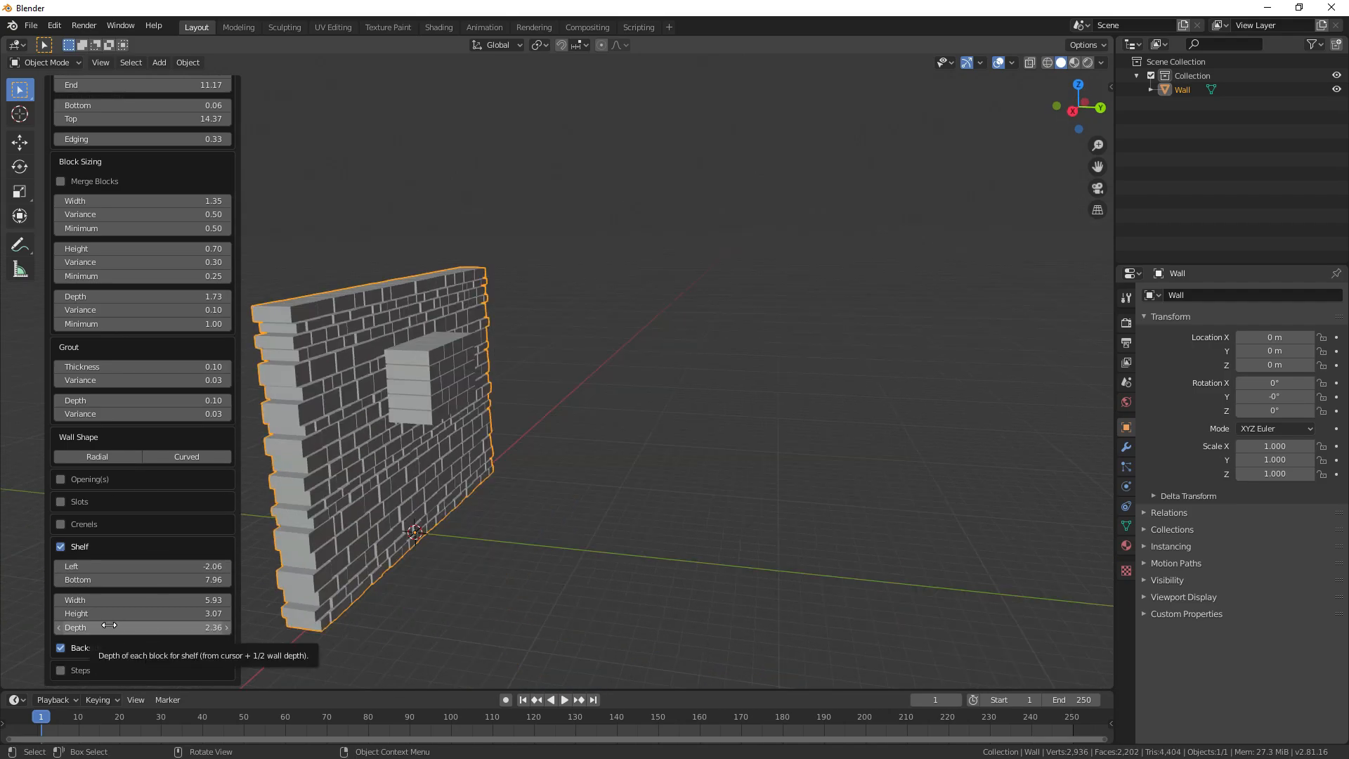
drag(109, 625, 253, 624)
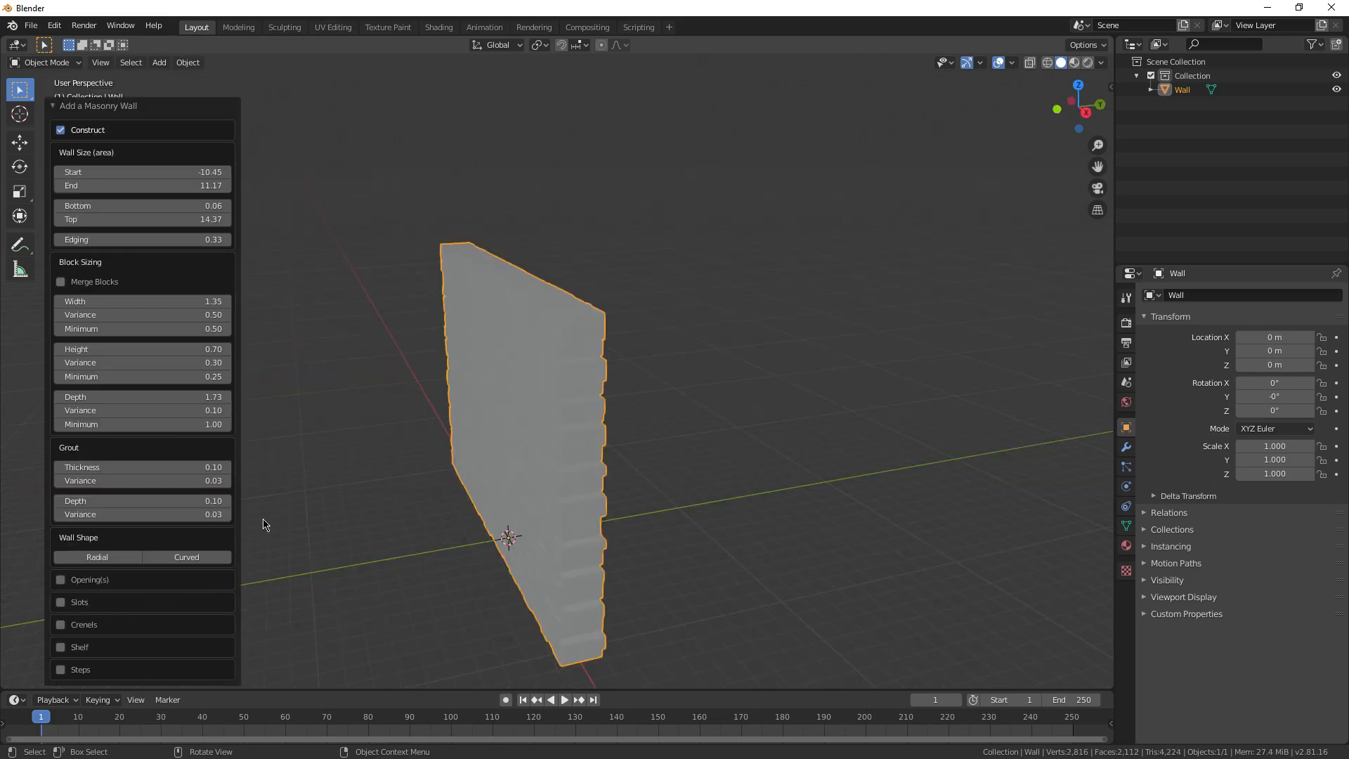
Turn off the shelf, turn on Steps, and inspect the staircase against the wall
middle_drag(491, 485, 578, 483)
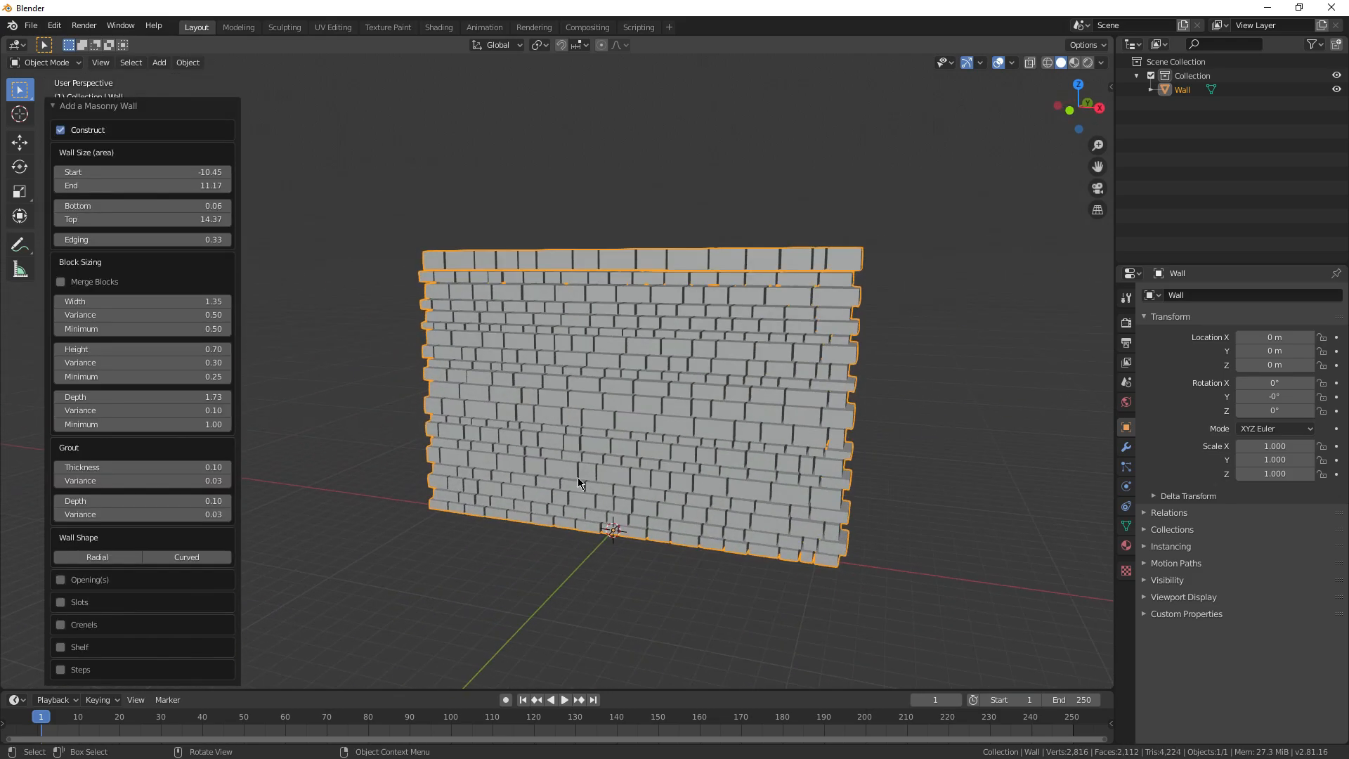
click(89, 668)
scroll(89, 660, down, 1)
middle_drag(351, 577, 585, 461)
scroll(632, 537, up, 3)
scroll(184, 485, down, 5)
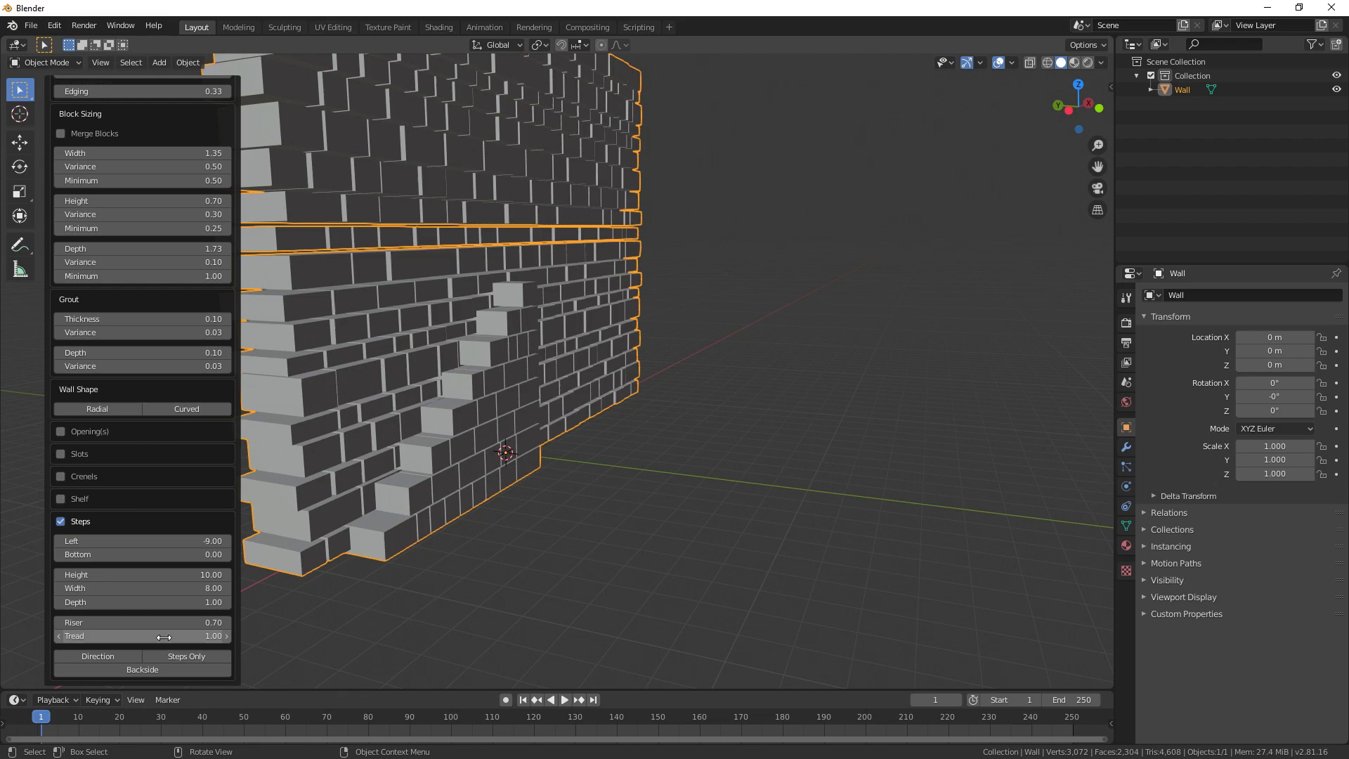
Set the steps' height to 10.18 and raise their bottom to 4.92
drag(151, 574, 172, 555)
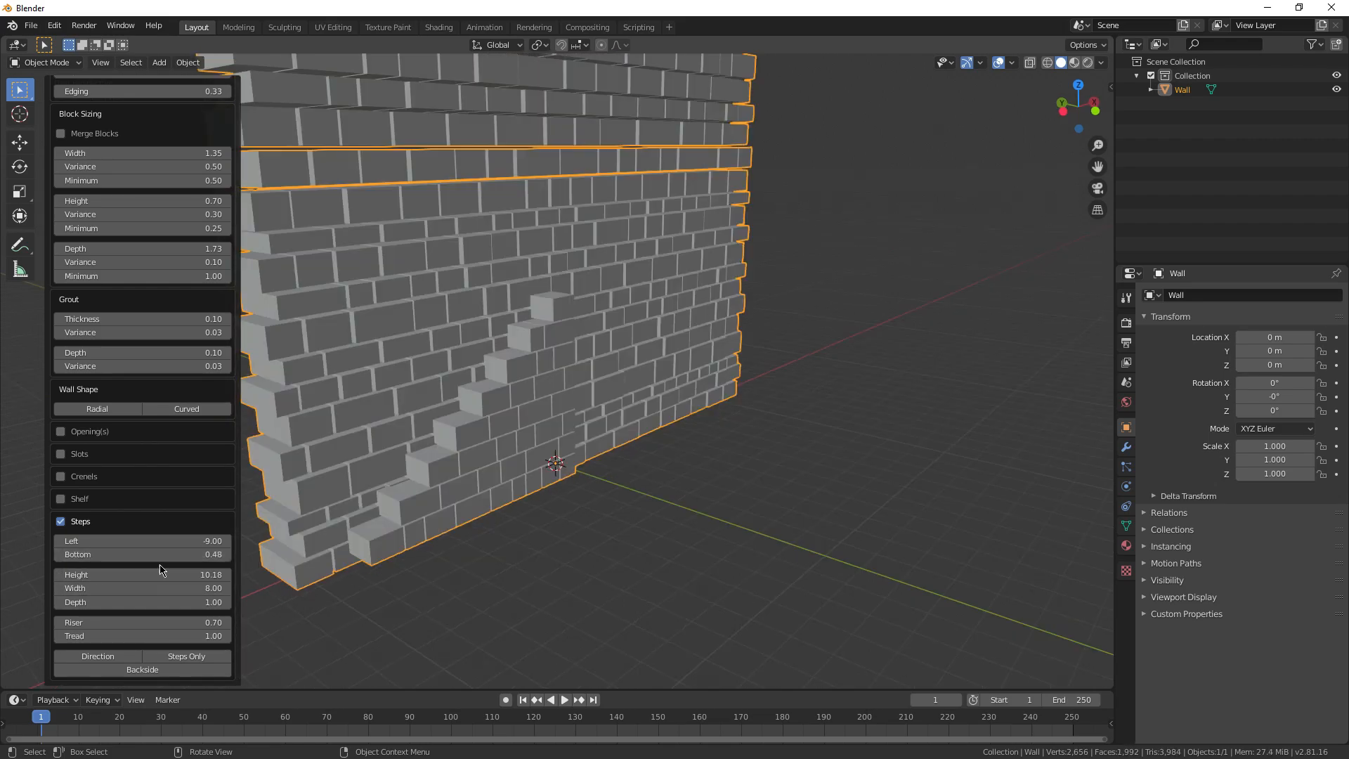
drag(160, 555, 232, 555)
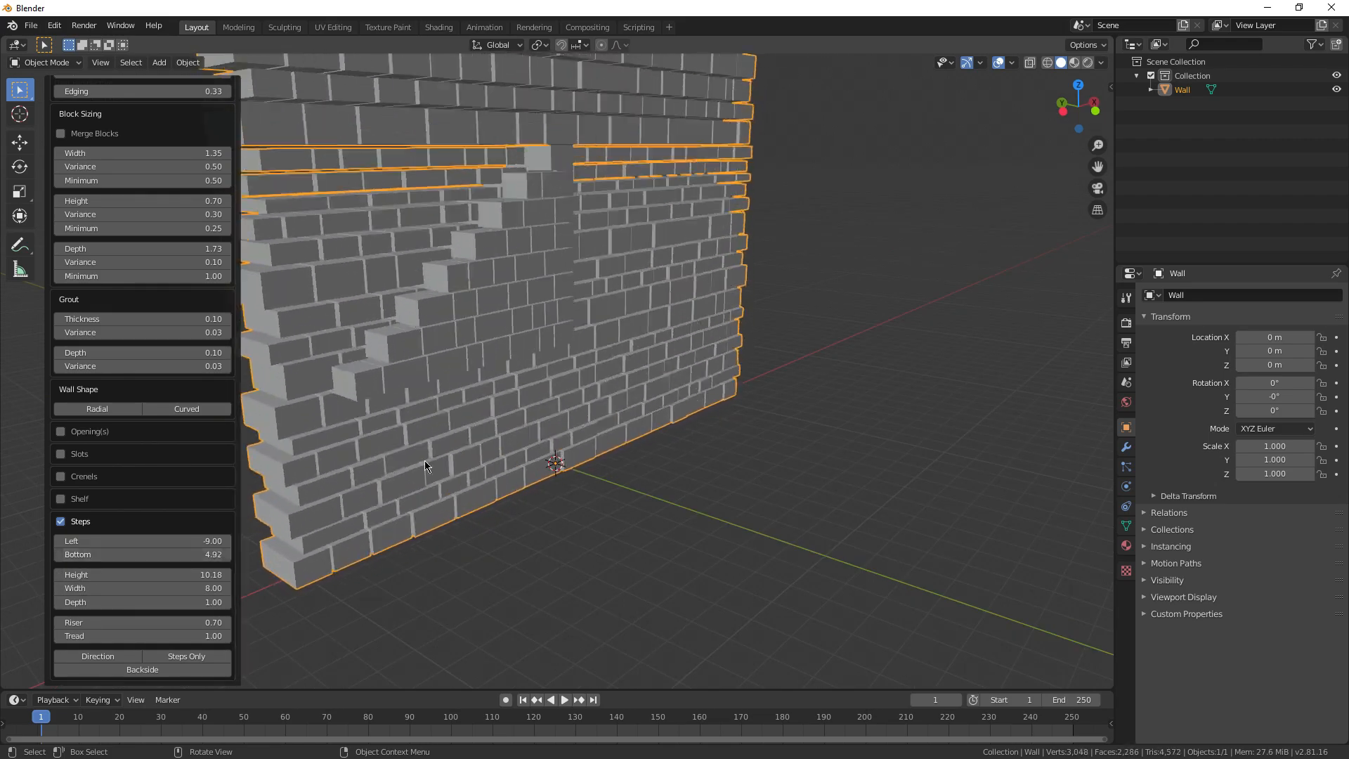
scroll(424, 461, down, 3)
middle_drag(424, 461, 485, 453)
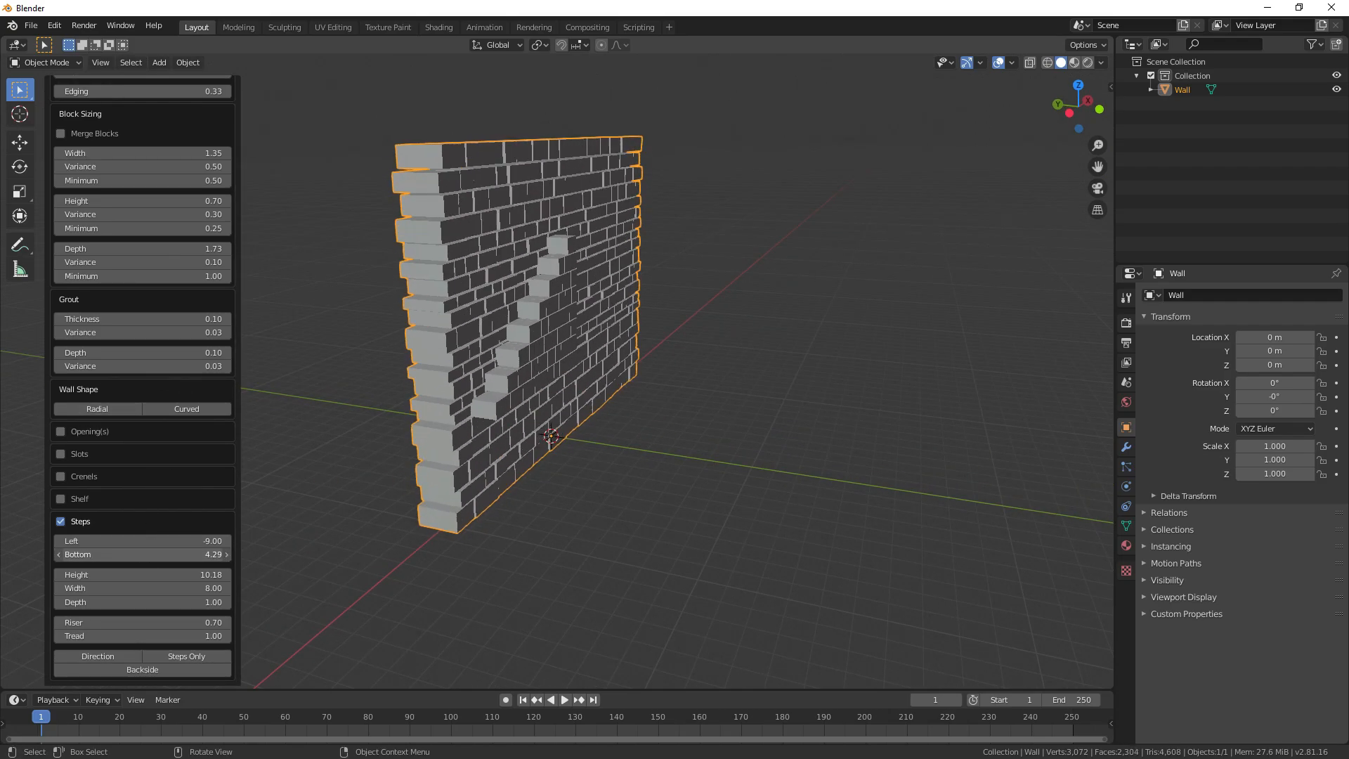
Set the steps' bottom to 0.00, width to 17.96 and height to 71.35
middle_drag(291, 563, 200, 584)
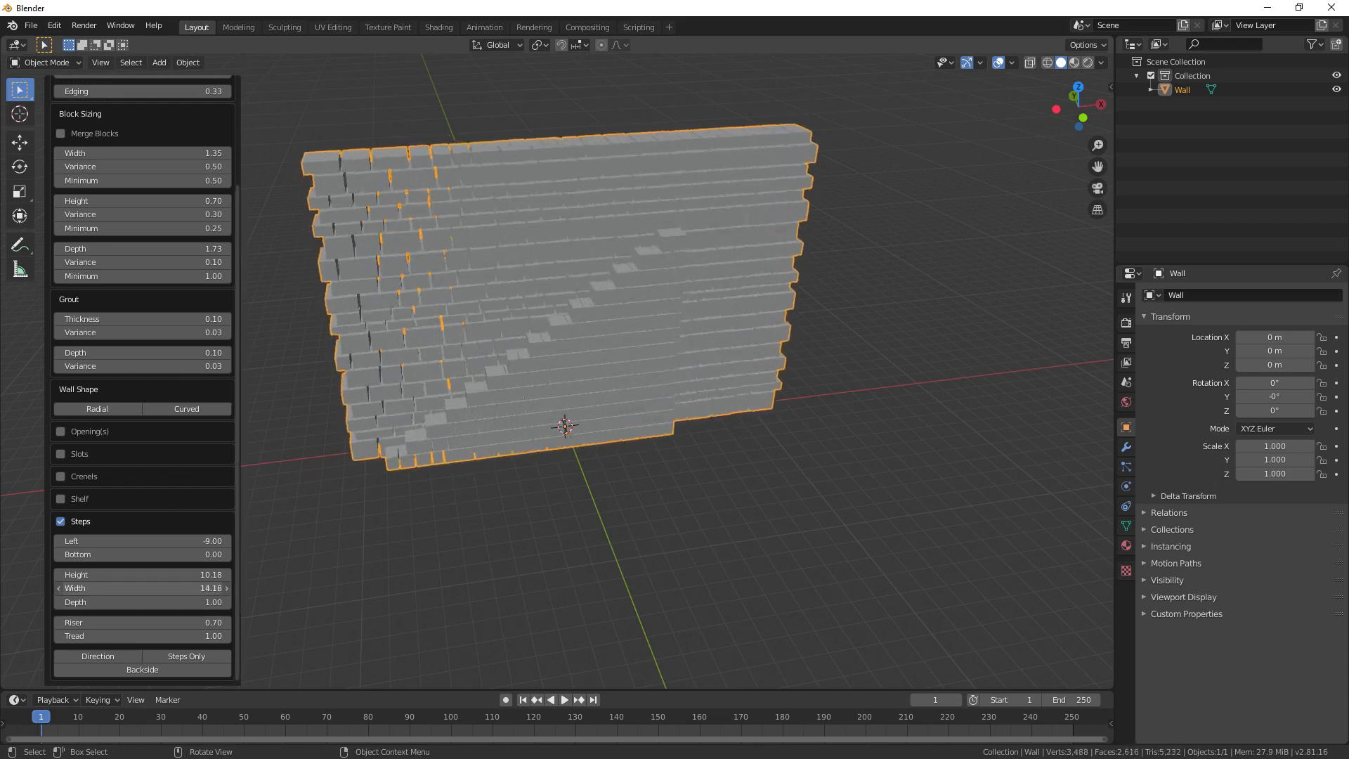
middle_drag(576, 493, 488, 461)
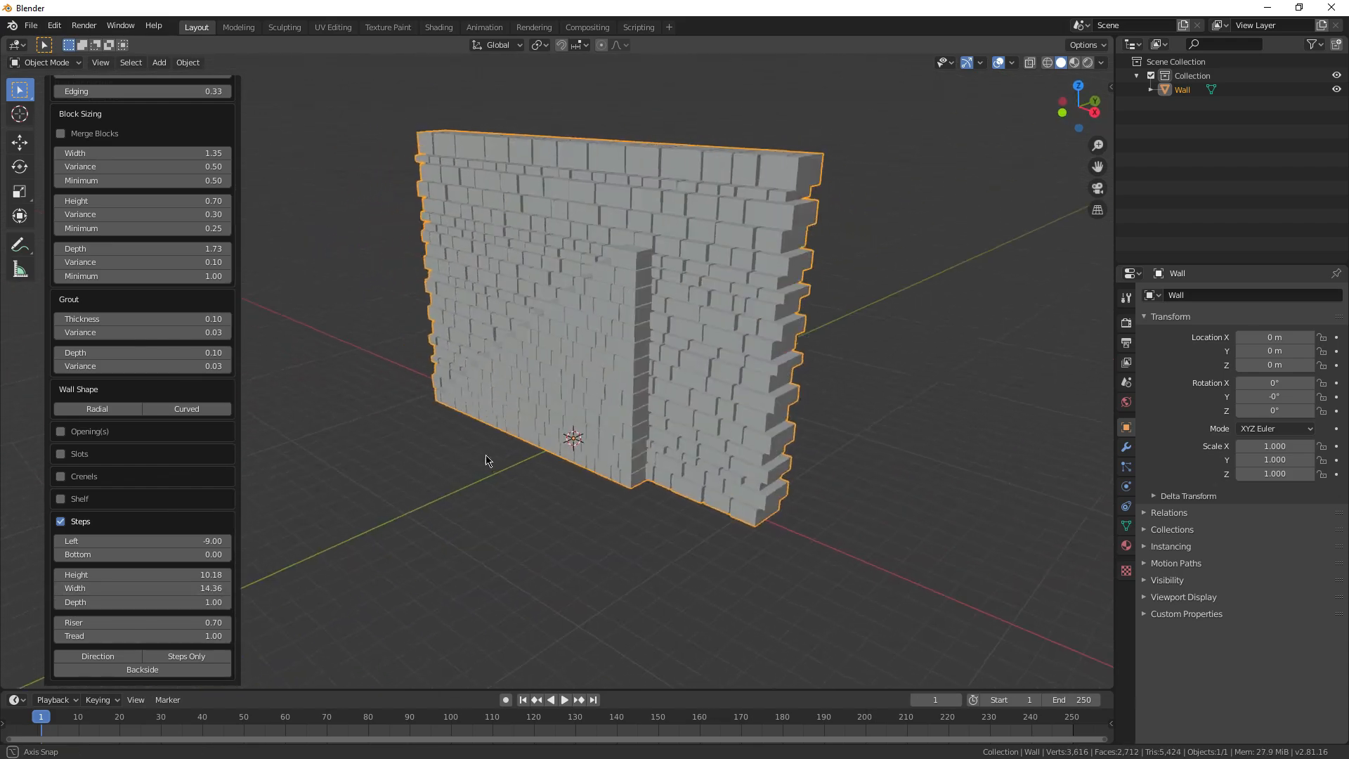
shift+middle_drag(689, 330, 604, 433)
scroll(592, 403, up, 3)
drag(172, 579, 224, 589)
scroll(738, 365, down, 3)
middle_drag(327, 513, 408, 493)
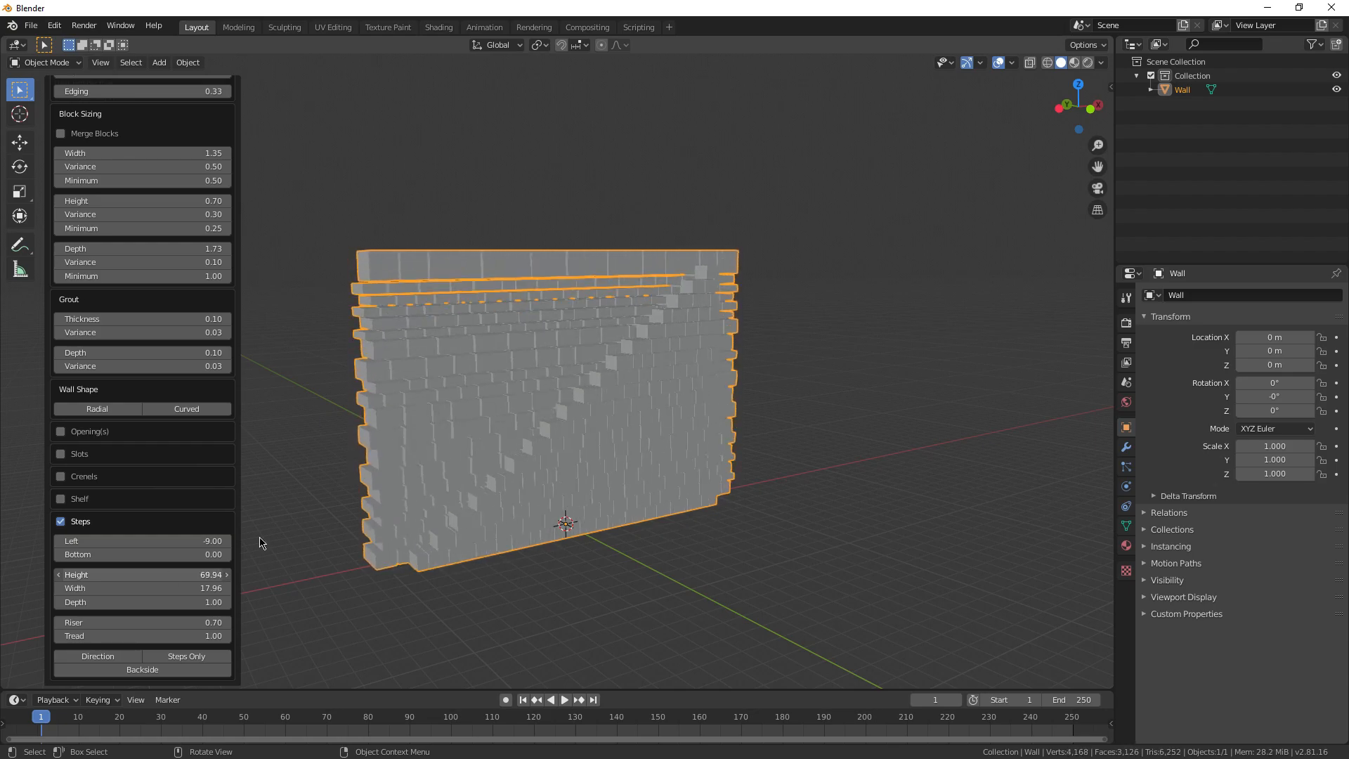
middle_drag(600, 431, 554, 413)
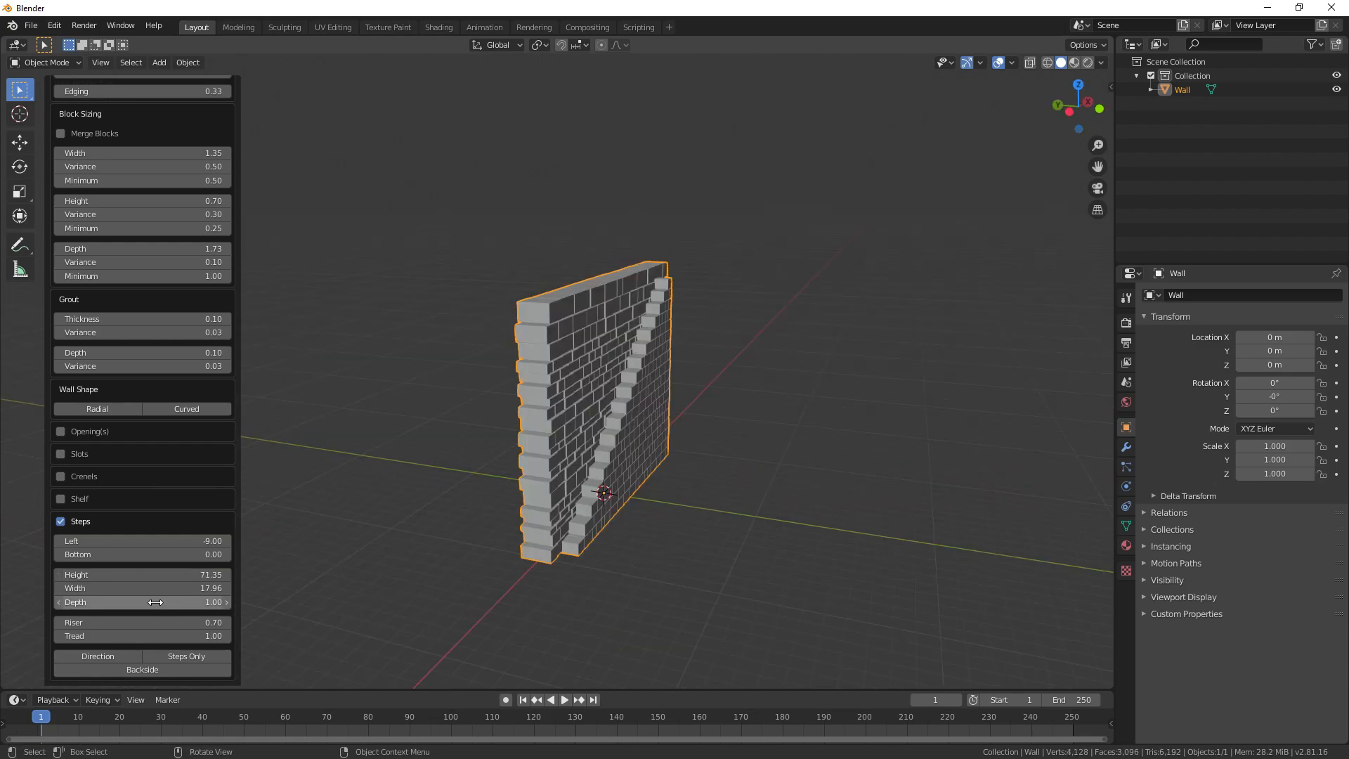
Try much deeper steps, including a depth of 60.52, and settle on a depth of 2.86
drag(156, 602, 234, 603)
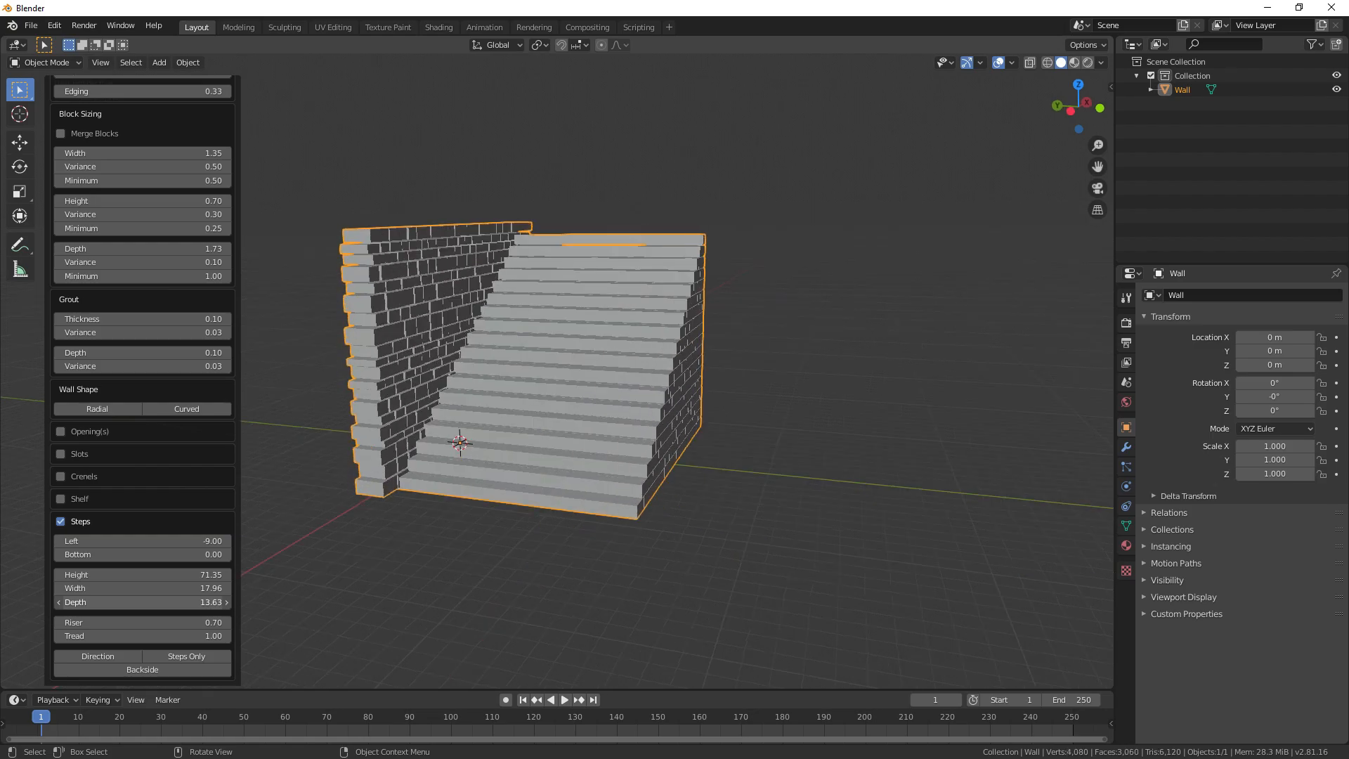
mouse_move(156, 602)
mouse_down()
mouse_move(84, 603)
mouse_move(218, 602)
mouse_move(183, 602)
mouse_up()
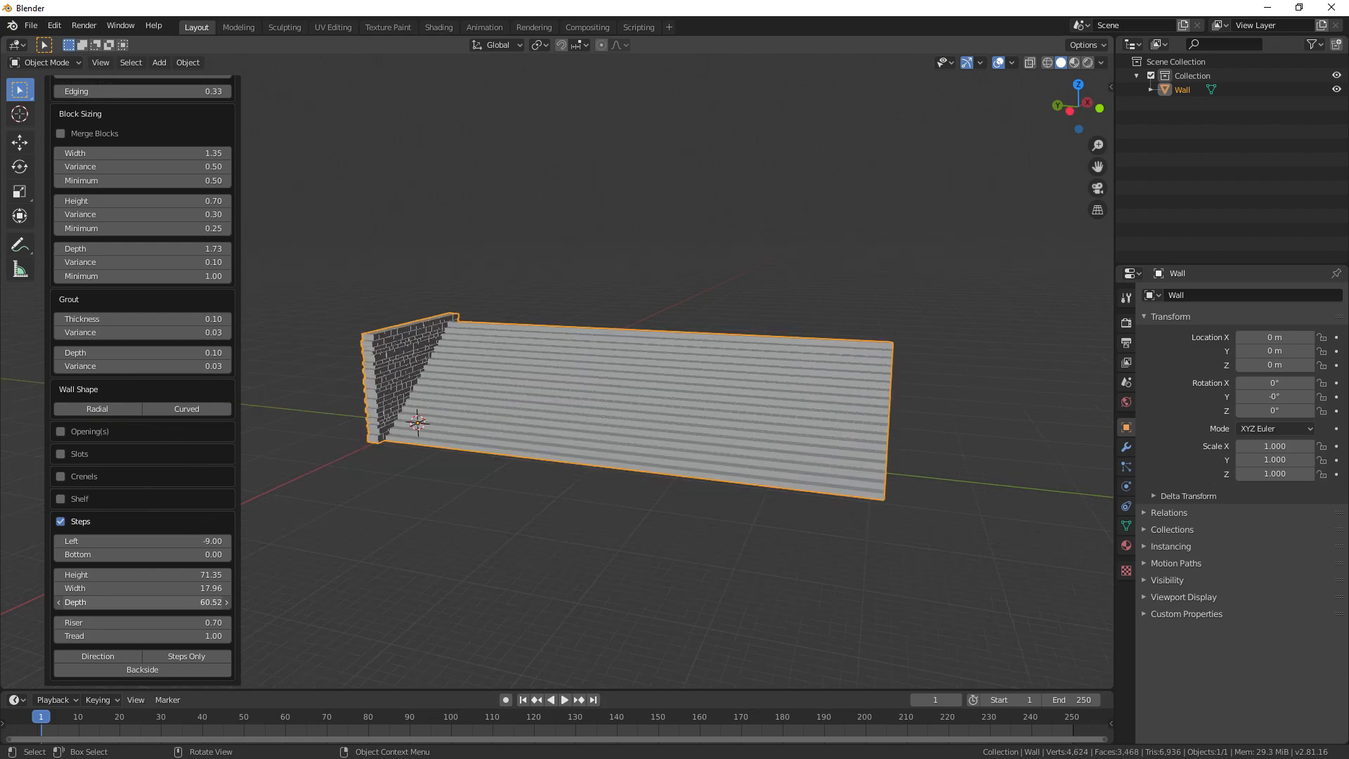
drag(183, 602, 154, 603)
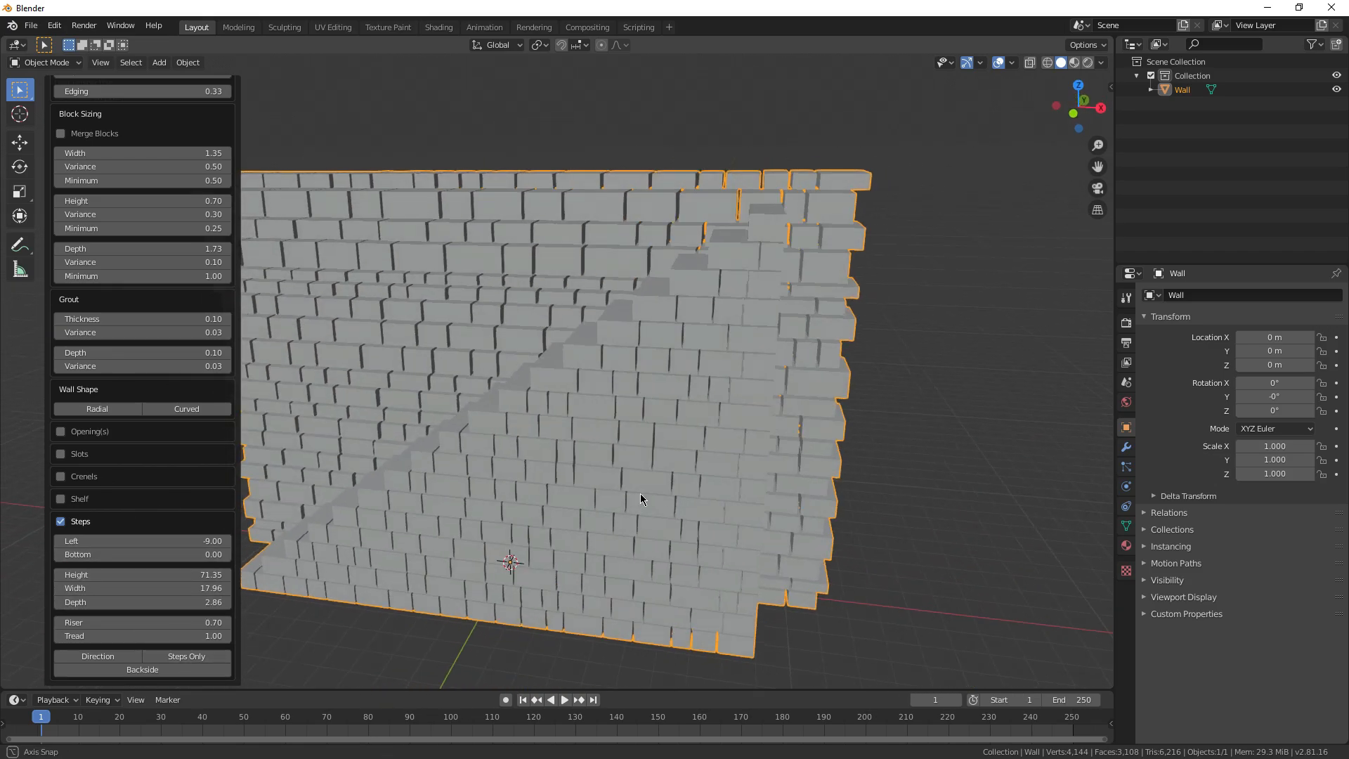
Try a riser of 3.04 on the steps and return the riser to 0.70
mouse_move(210, 622)
mouse_down()
mouse_move(175, 622)
mouse_move(207, 622)
mouse_up()
drag(207, 622, 180, 622)
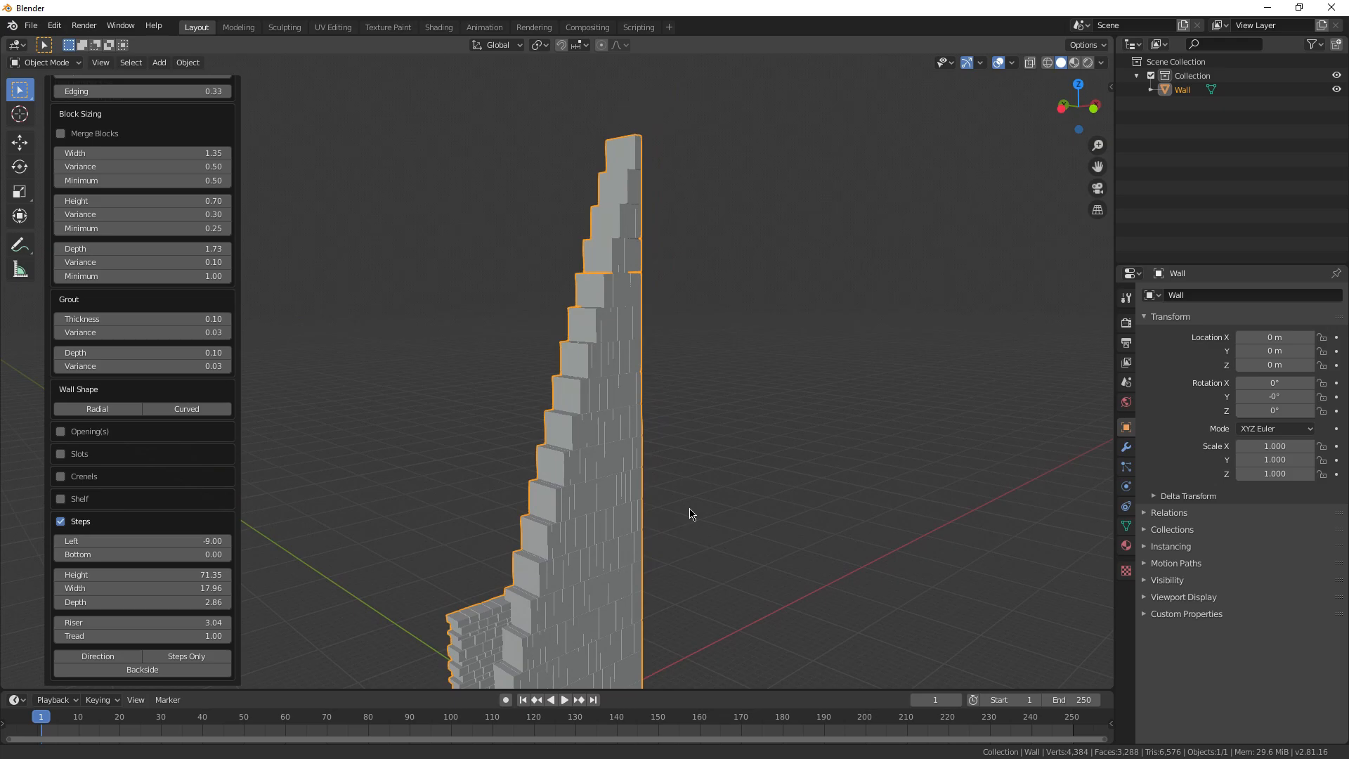
middle_drag(693, 512, 747, 341)
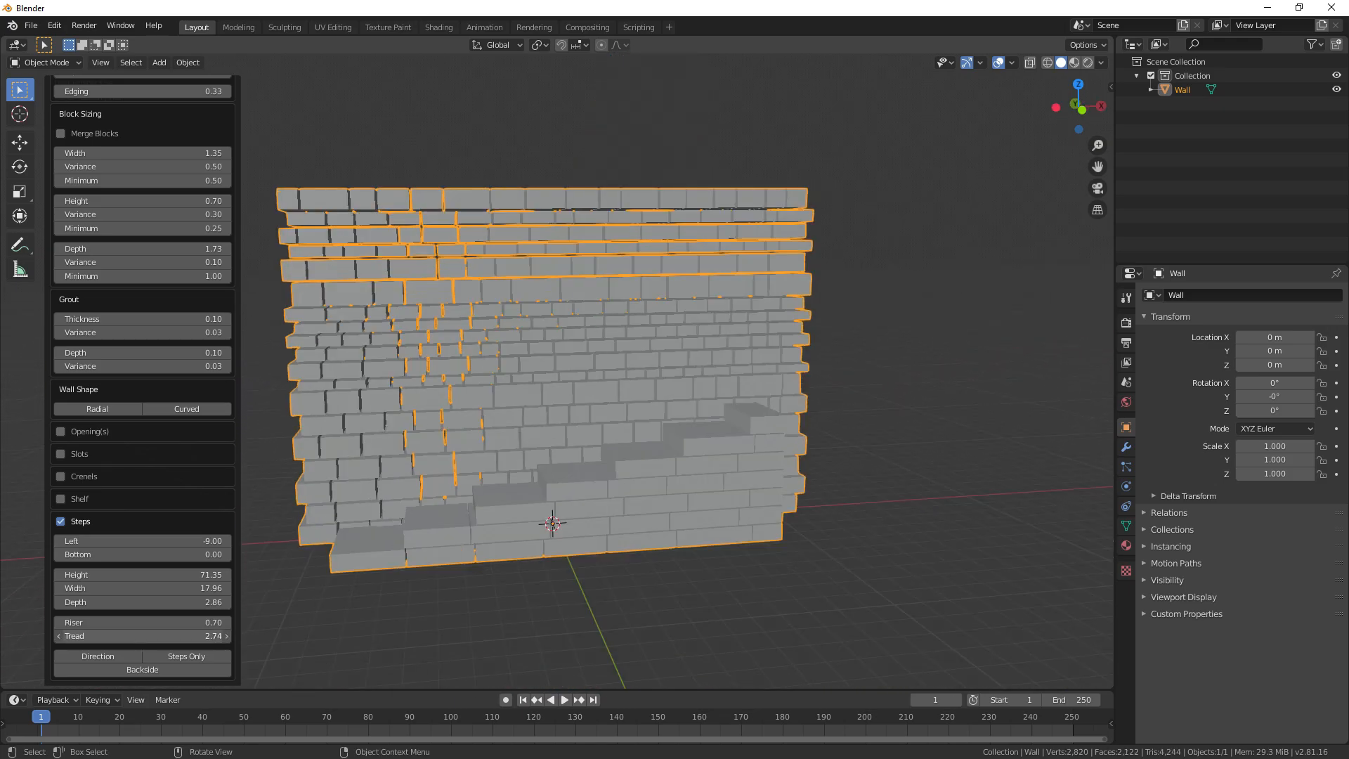
Try a tread of 1.33 on the steps, reduce it to 0.31, and inspect the steeper staircase
mouse_move(168, 636)
mouse_down()
mouse_move(196, 636)
mouse_move(154, 636)
mouse_up()
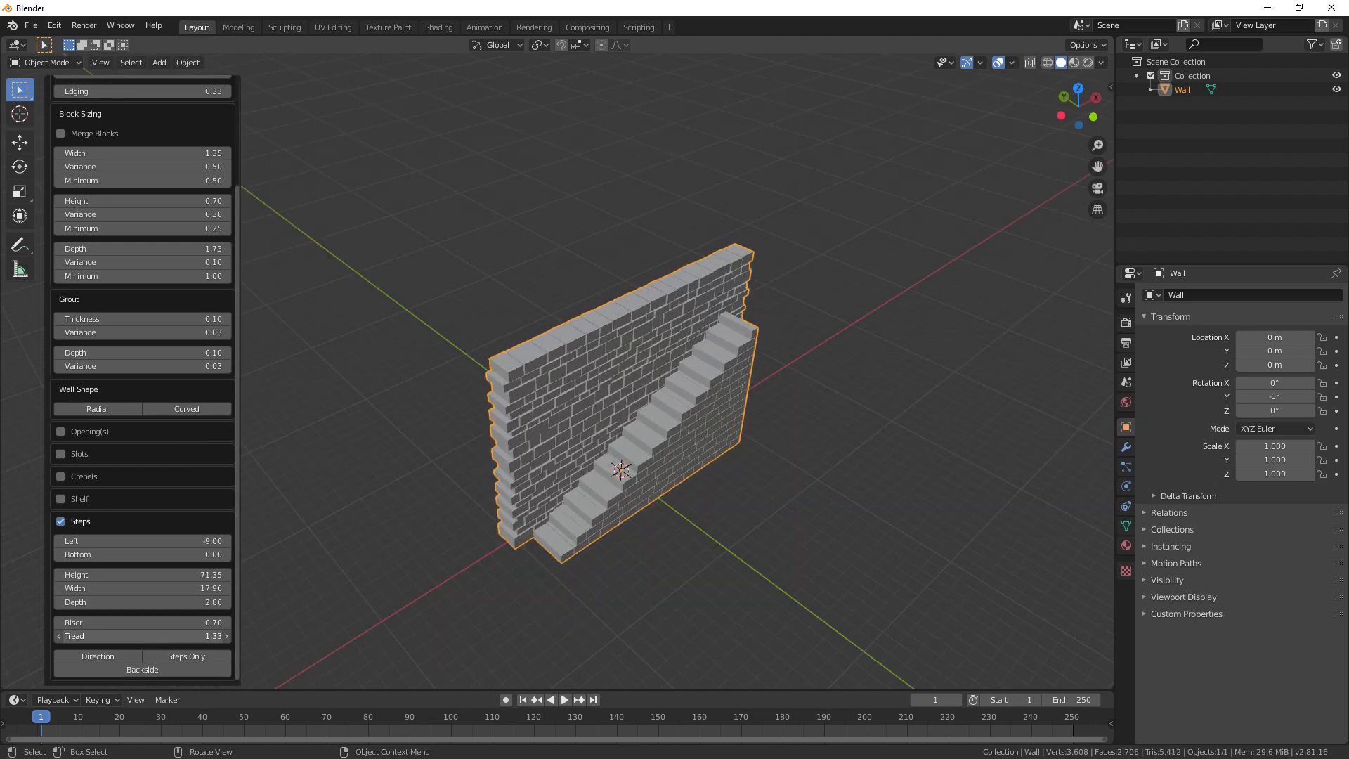
scroll(633, 316, up, 5)
drag(155, 636, 163, 636)
middle_drag(543, 304, 641, 441)
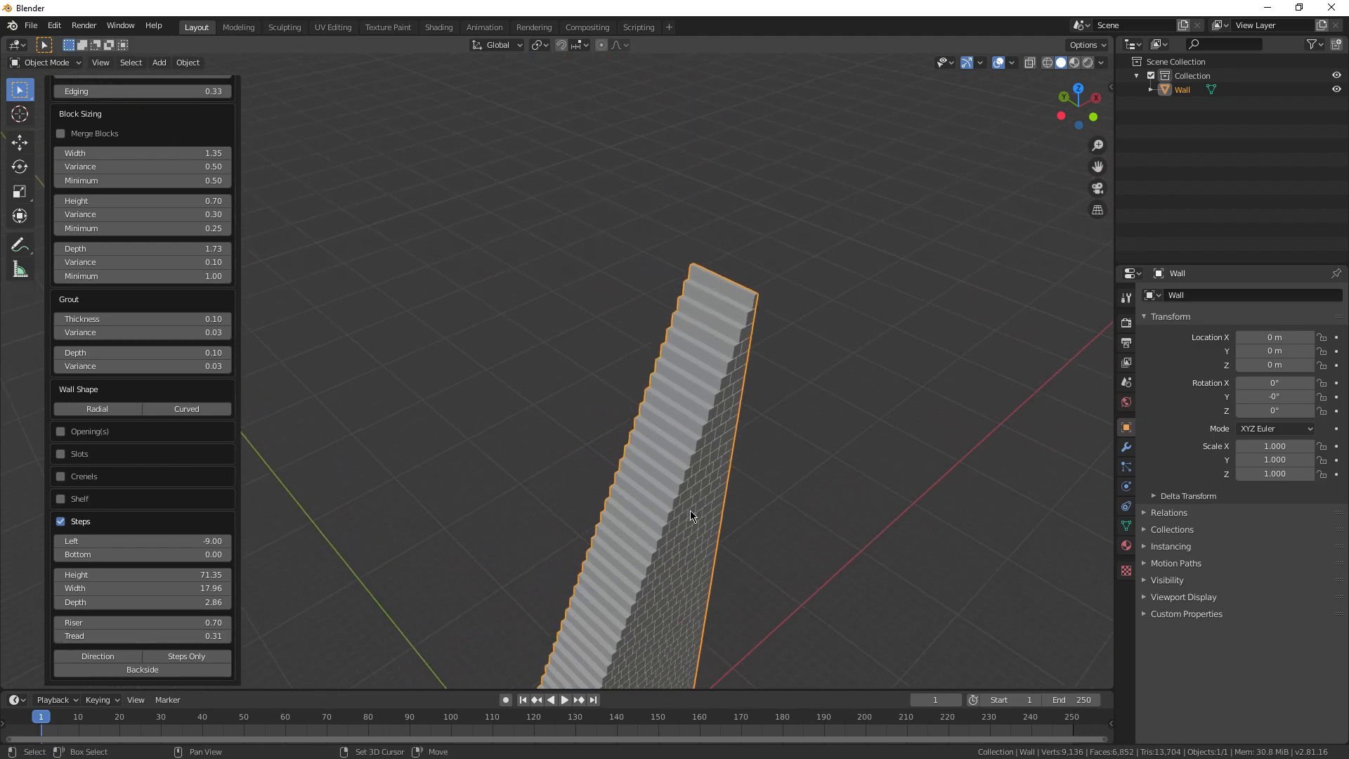
Try the steps with reversed direction, steps only and backside placement, inspecting the staircase around the wall
middle_drag(690, 515, 706, 316)
click(98, 656)
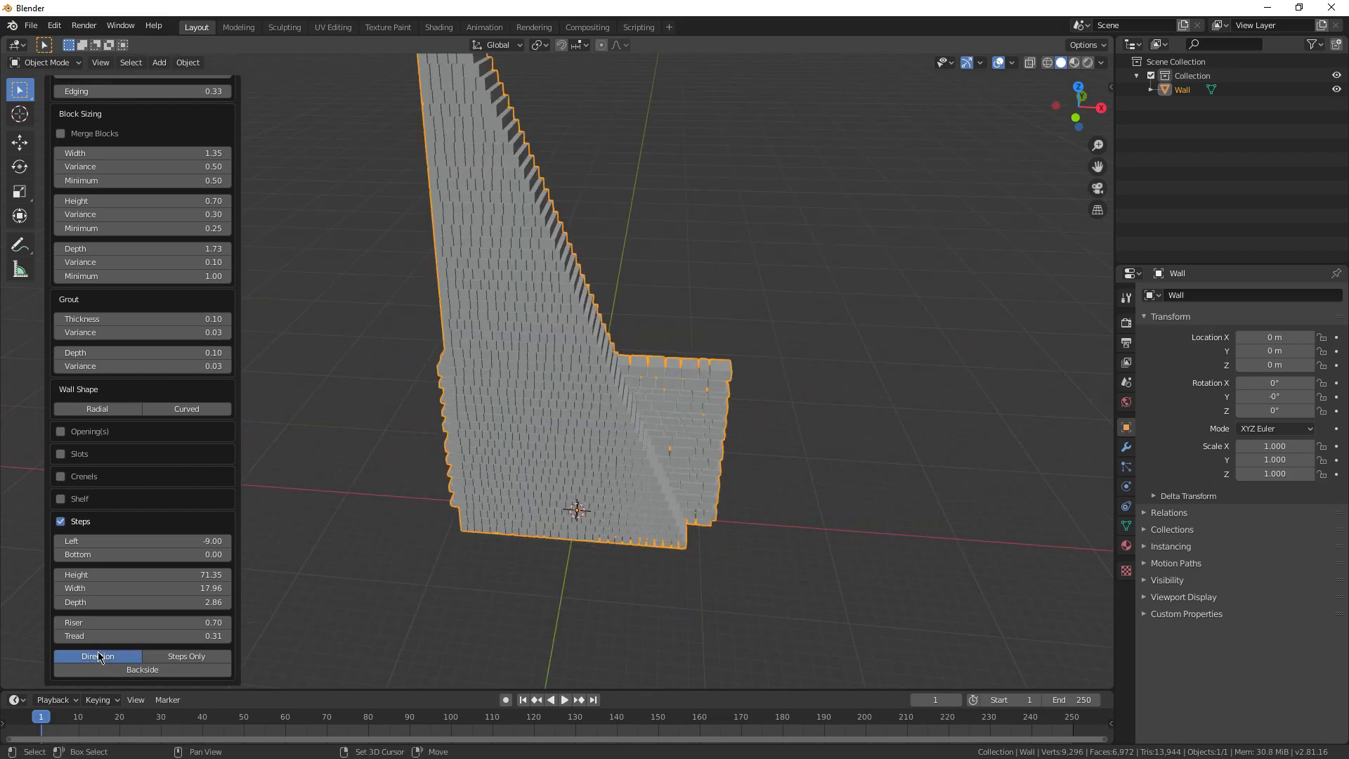
click(186, 656)
middle_drag(507, 478, 624, 390)
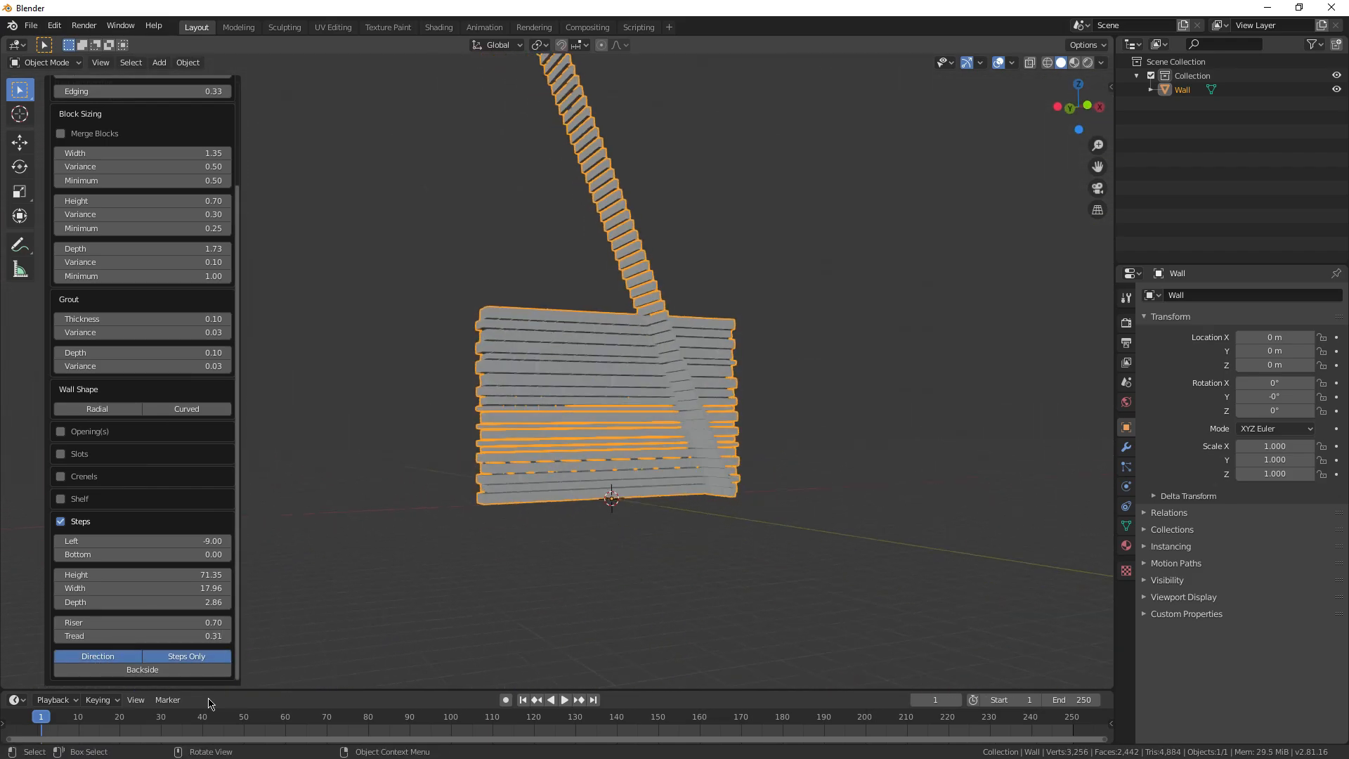
click(158, 671)
middle_drag(510, 483, 654, 516)
middle_drag(398, 438, 696, 437)
Turn off the wall's steps and deselect the plain block wall
click(61, 521)
middle_drag(492, 536, 742, 544)
click(731, 548)
middle_drag(550, 567, 686, 551)
scroll(674, 518, up, 6)
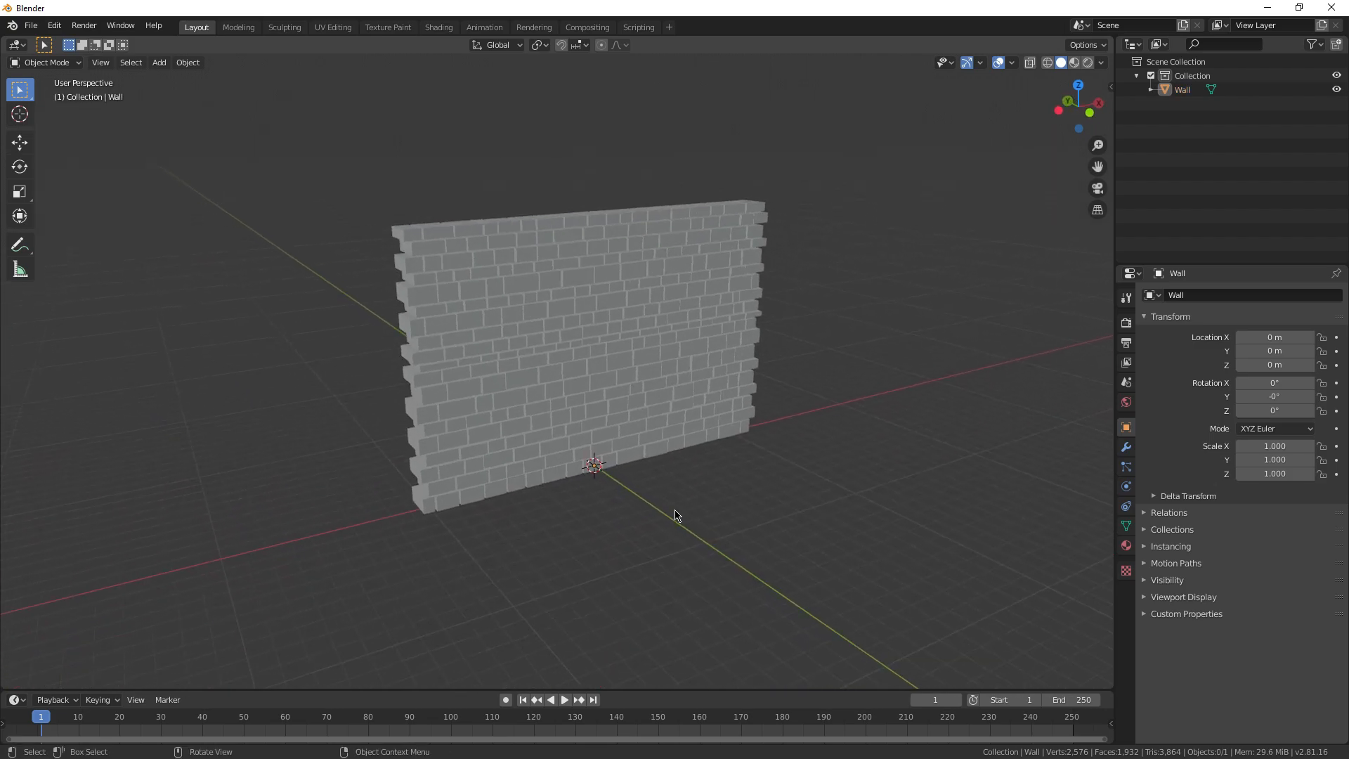
middle_drag(618, 492, 680, 450)
Separate the wall mesh by loose parts so that every block is its own object, and return to Object Mode
key(Tab)
middle_drag(681, 450, 668, 408)
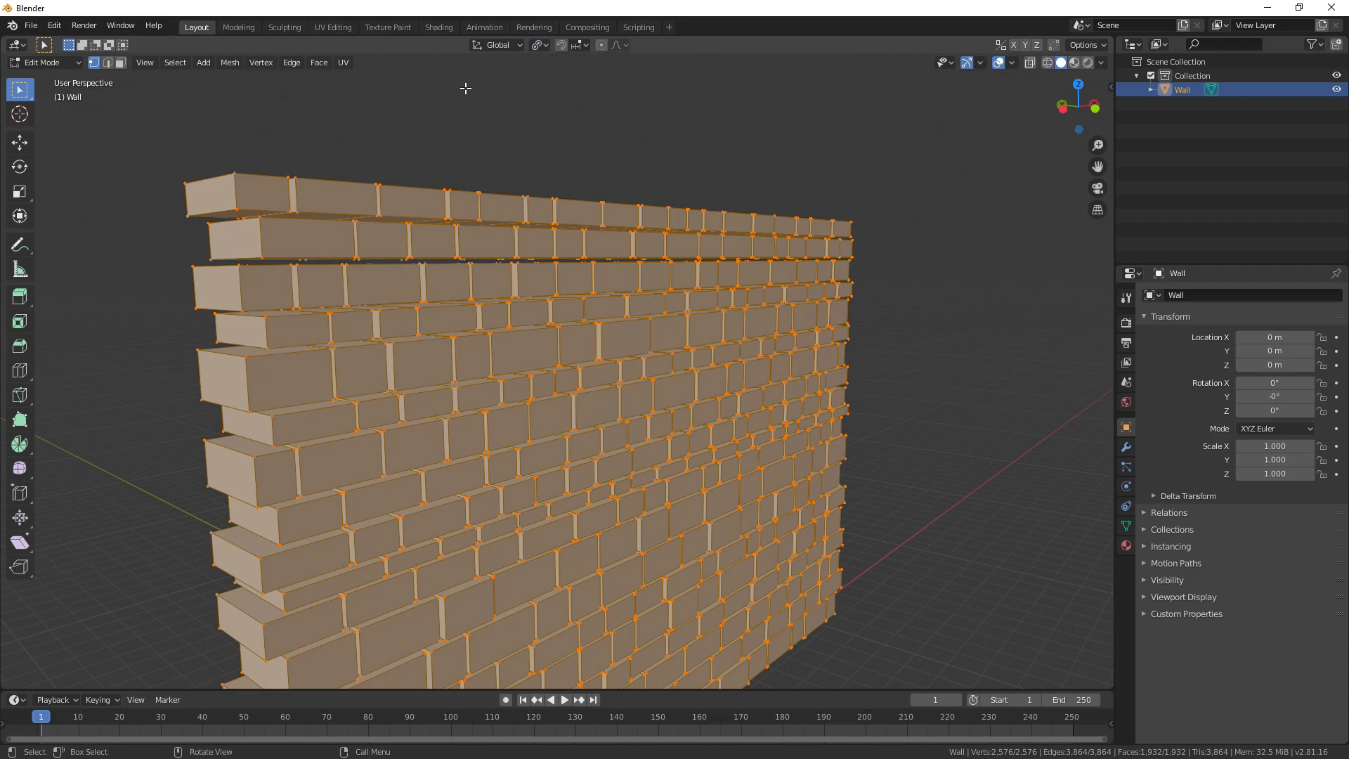
scroll(597, 268, up, 2)
middle_drag(594, 320, 563, 310)
key(s)
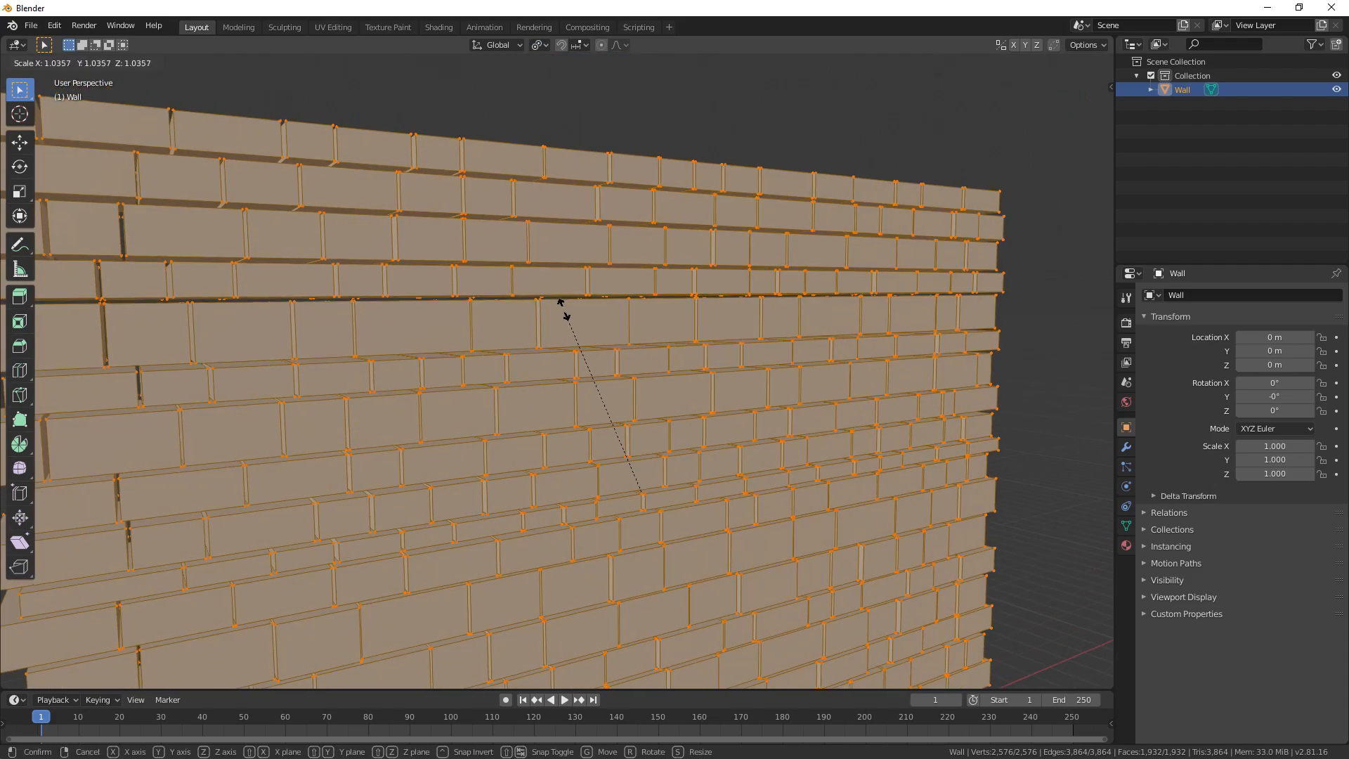
right_click(599, 408)
right_click(653, 365)
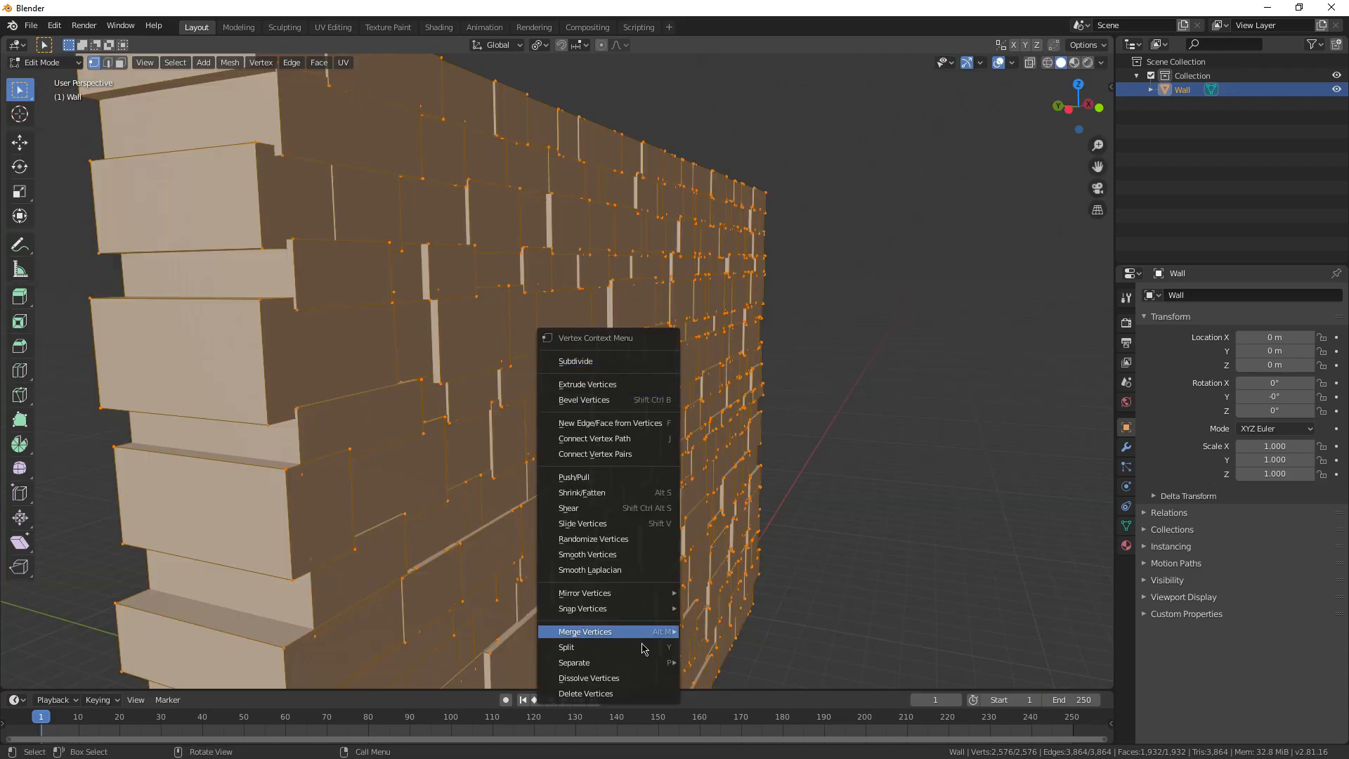
click(732, 694)
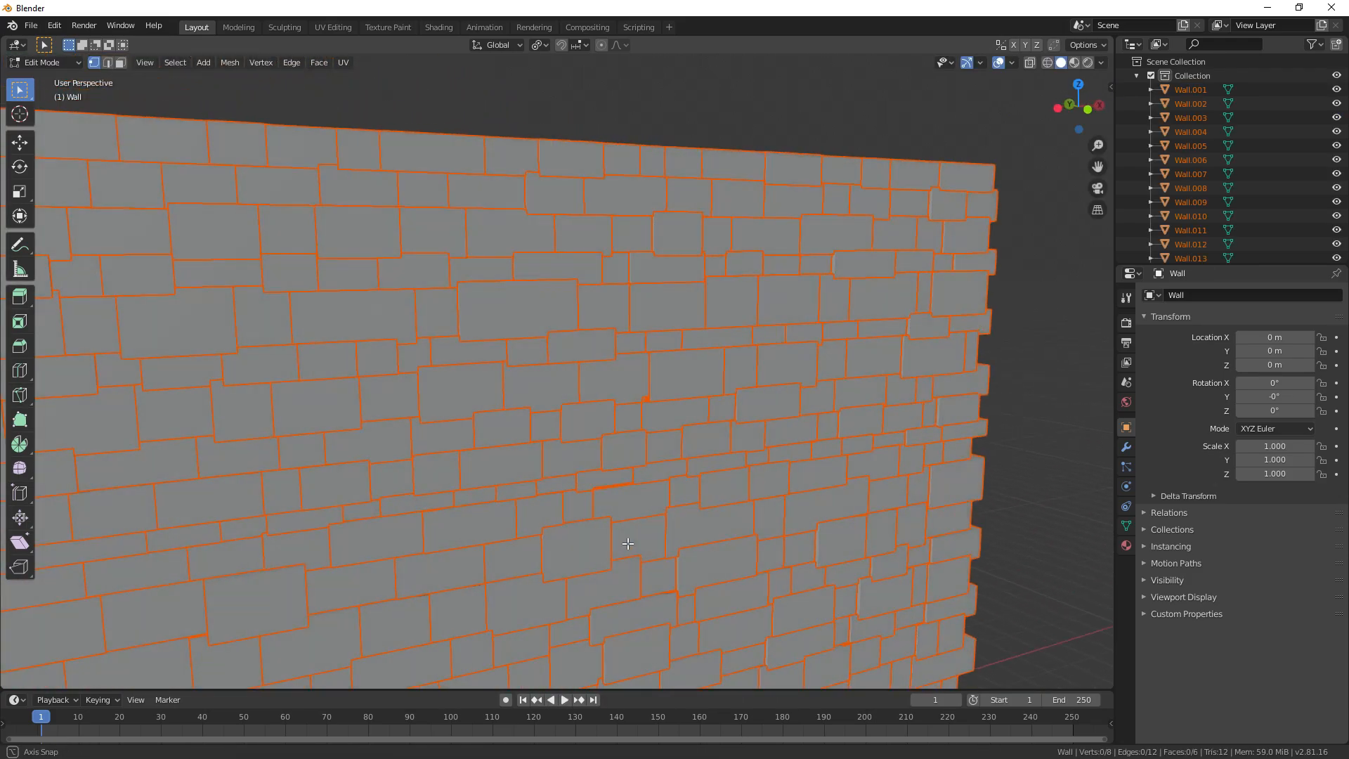
scroll(293, 295, down, 6)
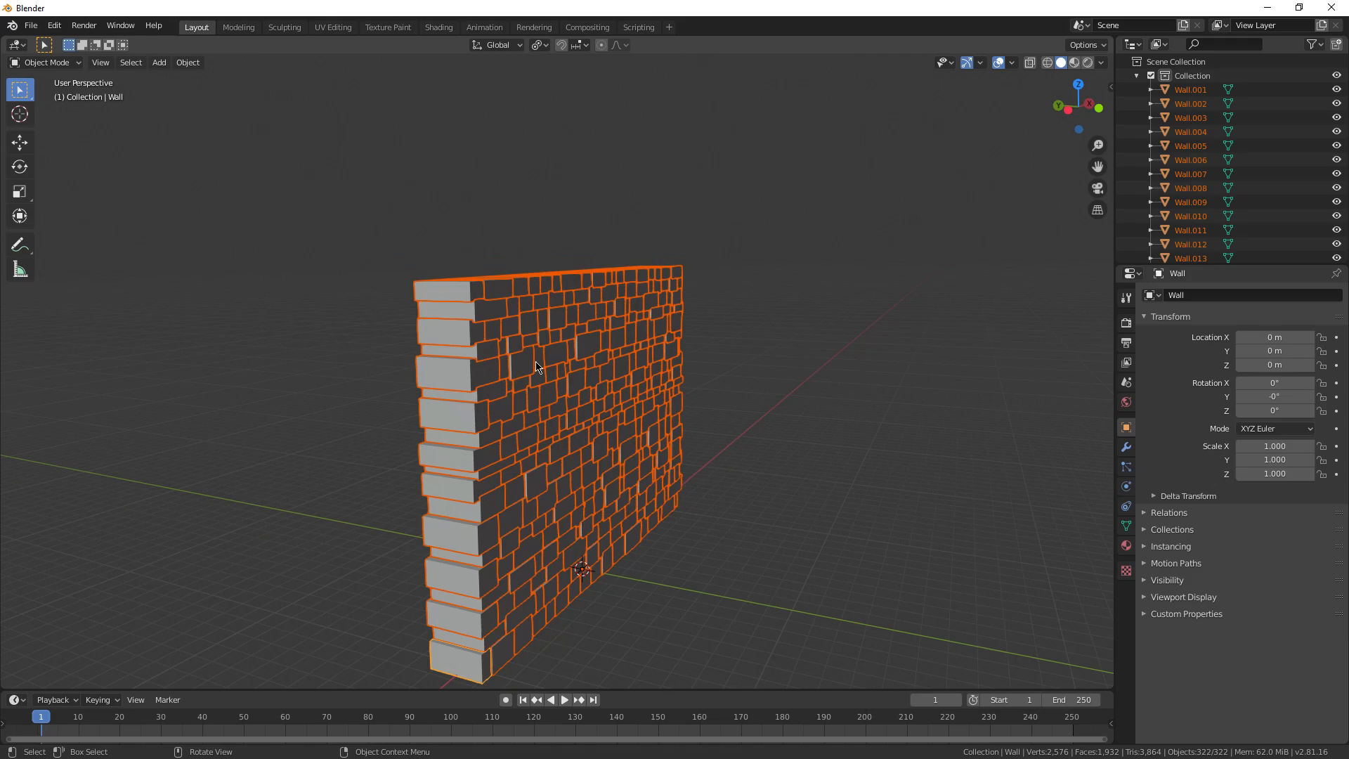
Apply Randomize Transform to all blocks, varying their location by about 0.2 m along Y
scroll(645, 439, up, 3)
mouse_move(650, 450)
middle_down()
mouse_move(528, 444)
mouse_move(605, 439)
mouse_move(622, 471)
mouse_move(643, 465)
middle_up()
key(F3)
text(ra)
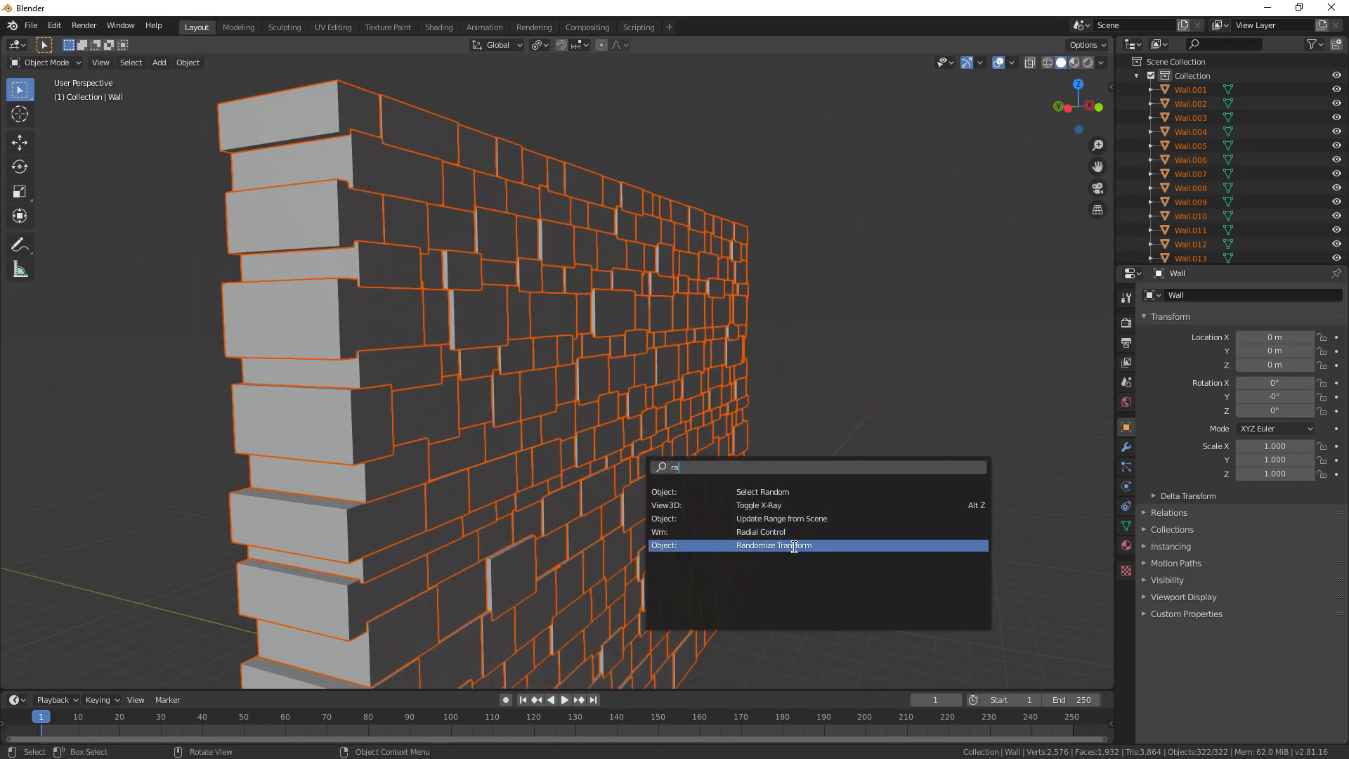
click(796, 552)
scroll(265, 607, up, 5)
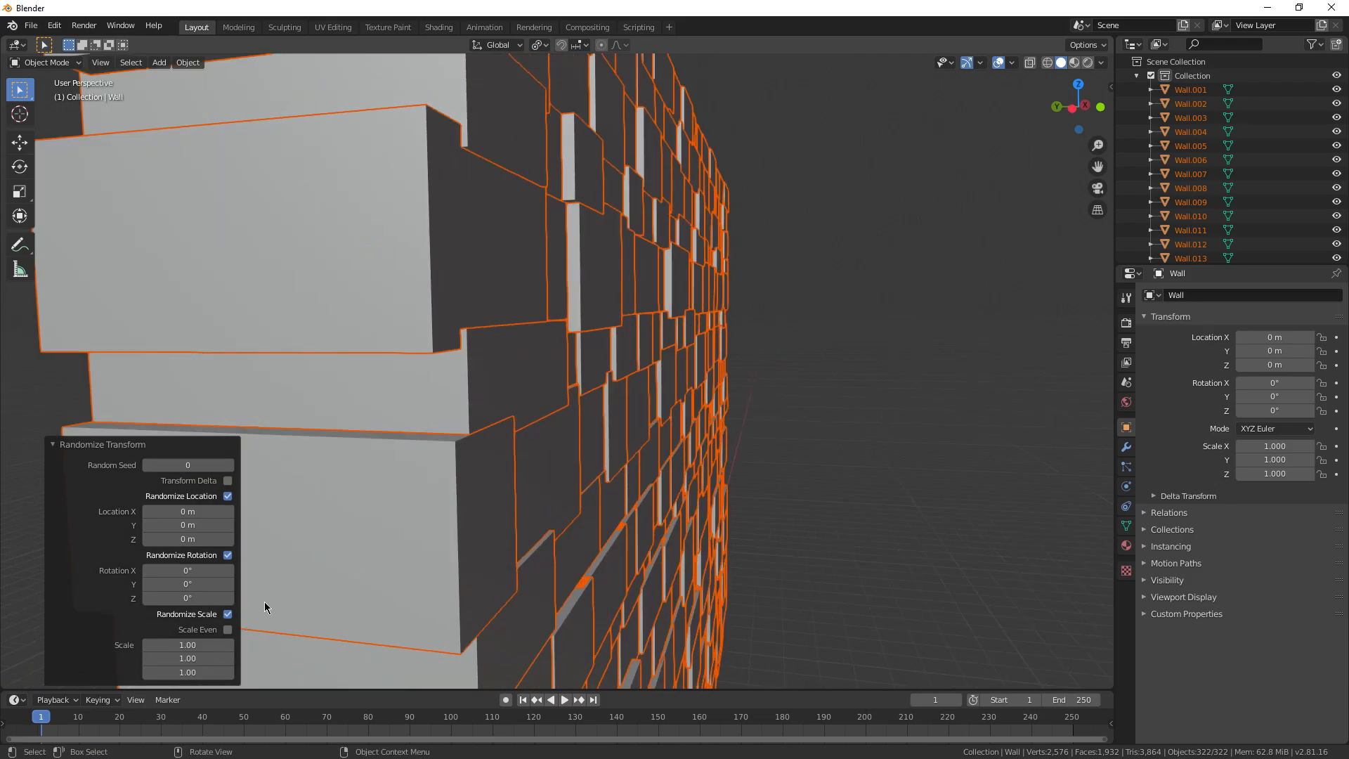
drag(620, 526, 618, 527)
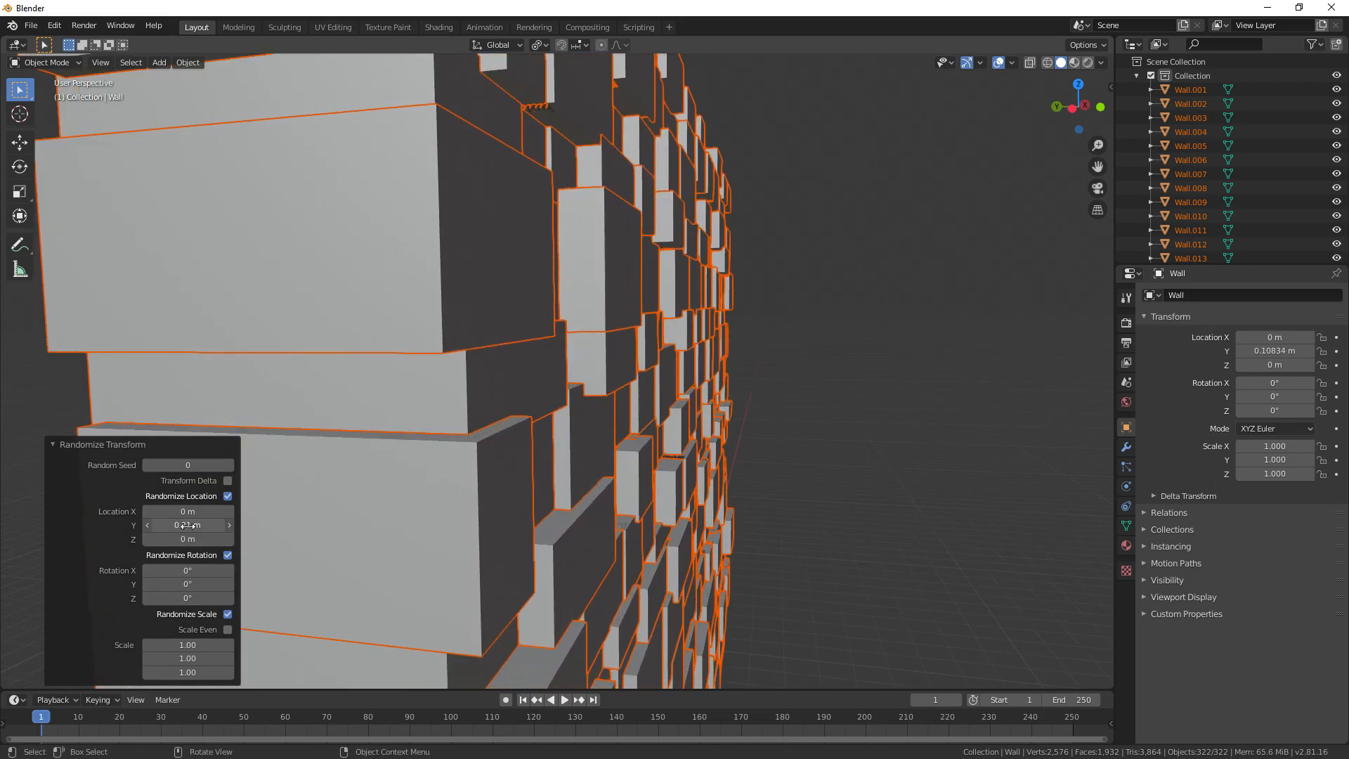
Select all the scattered blocks and join them into one wall object
scroll(757, 415, down, 5)
middle_drag(756, 416, 563, 421)
scroll(520, 394, down, 4)
click(497, 371)
drag(299, 239, 877, 566)
right_click(612, 486)
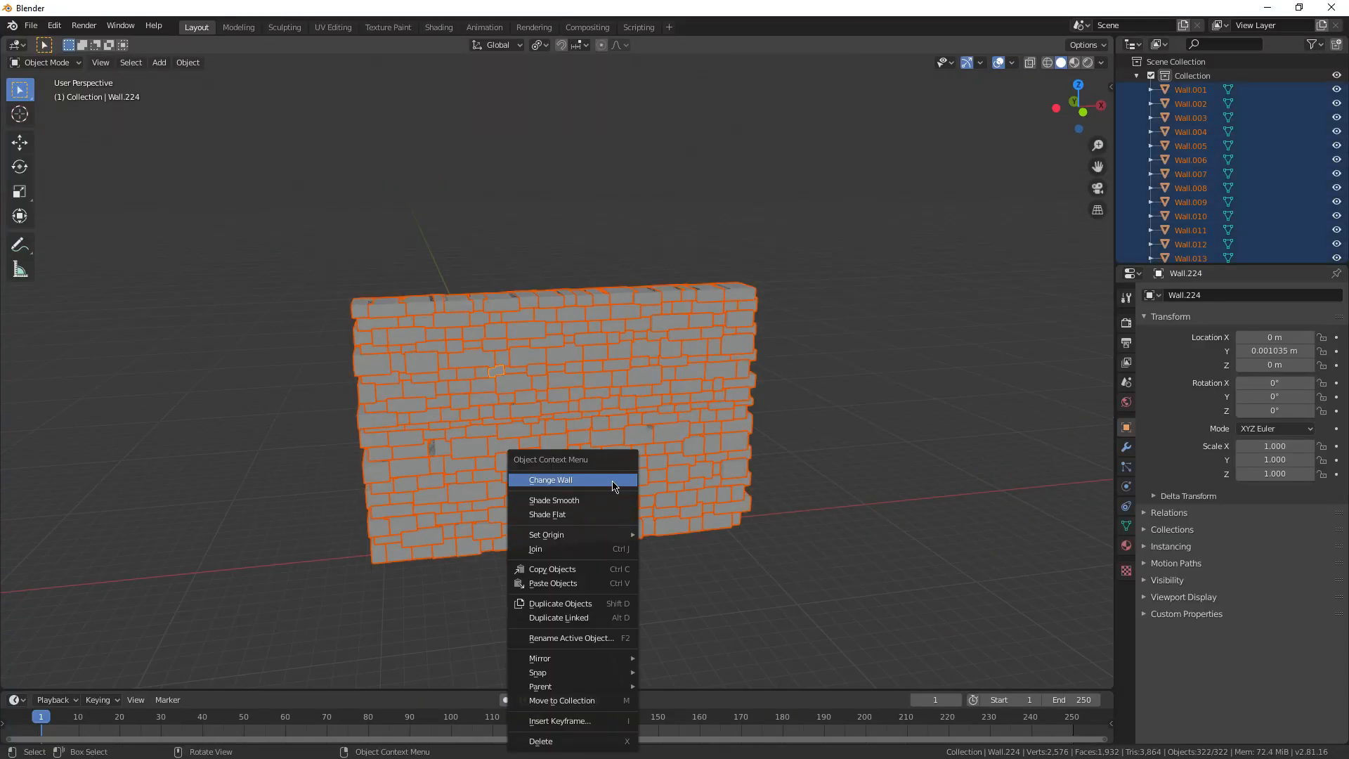
click(576, 550)
scroll(759, 444, up, 2)
middle_drag(759, 444, 808, 445)
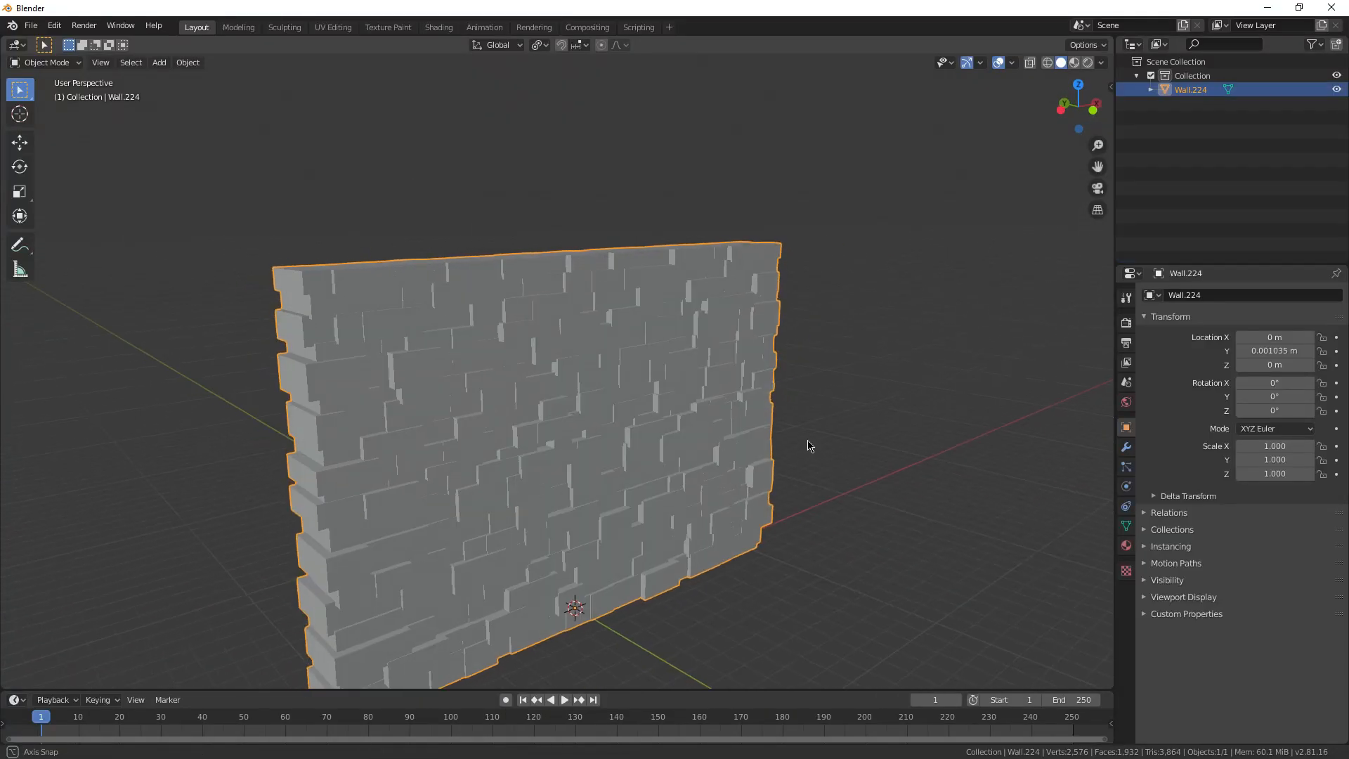
Add a Bevel modifier to the joined wall and apply it
scroll(807, 445, up, 2)
click(1130, 449)
click(1217, 298)
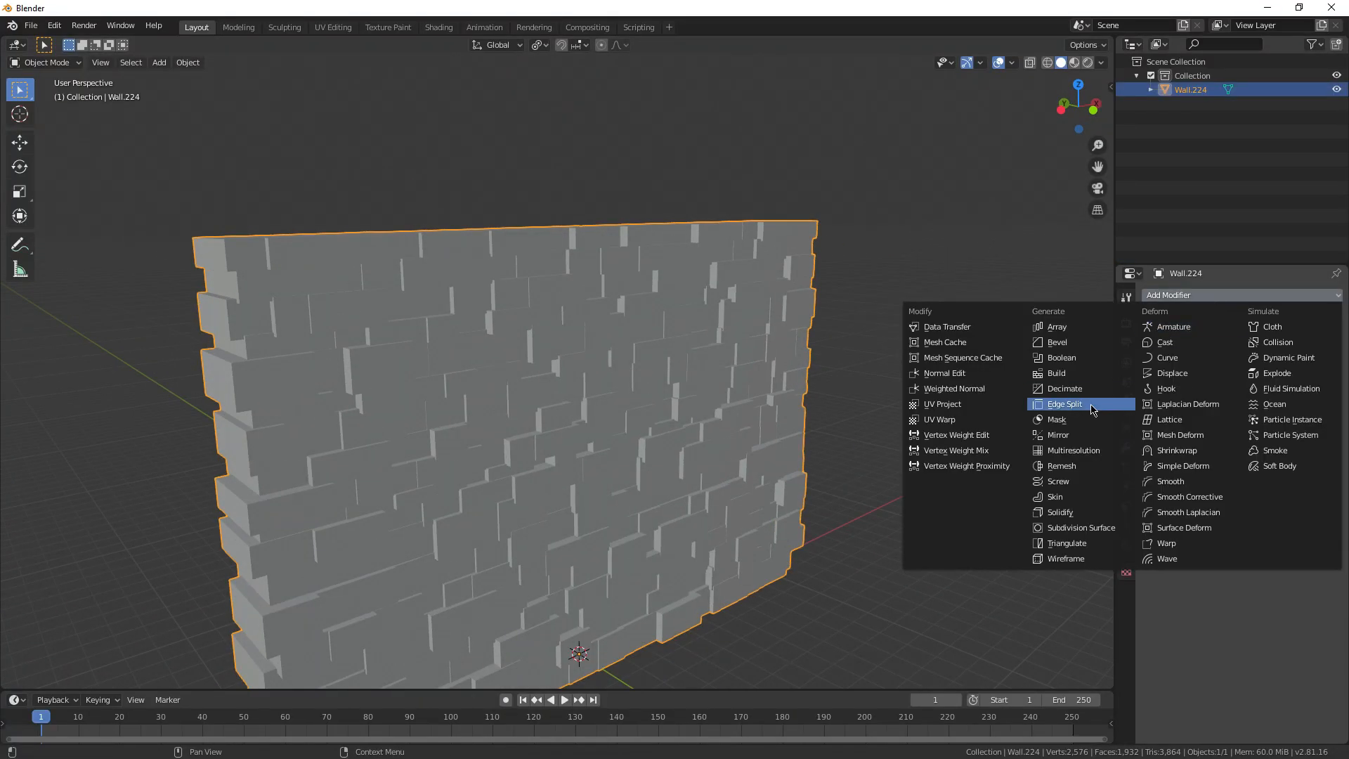
click(1058, 342)
click(1160, 343)
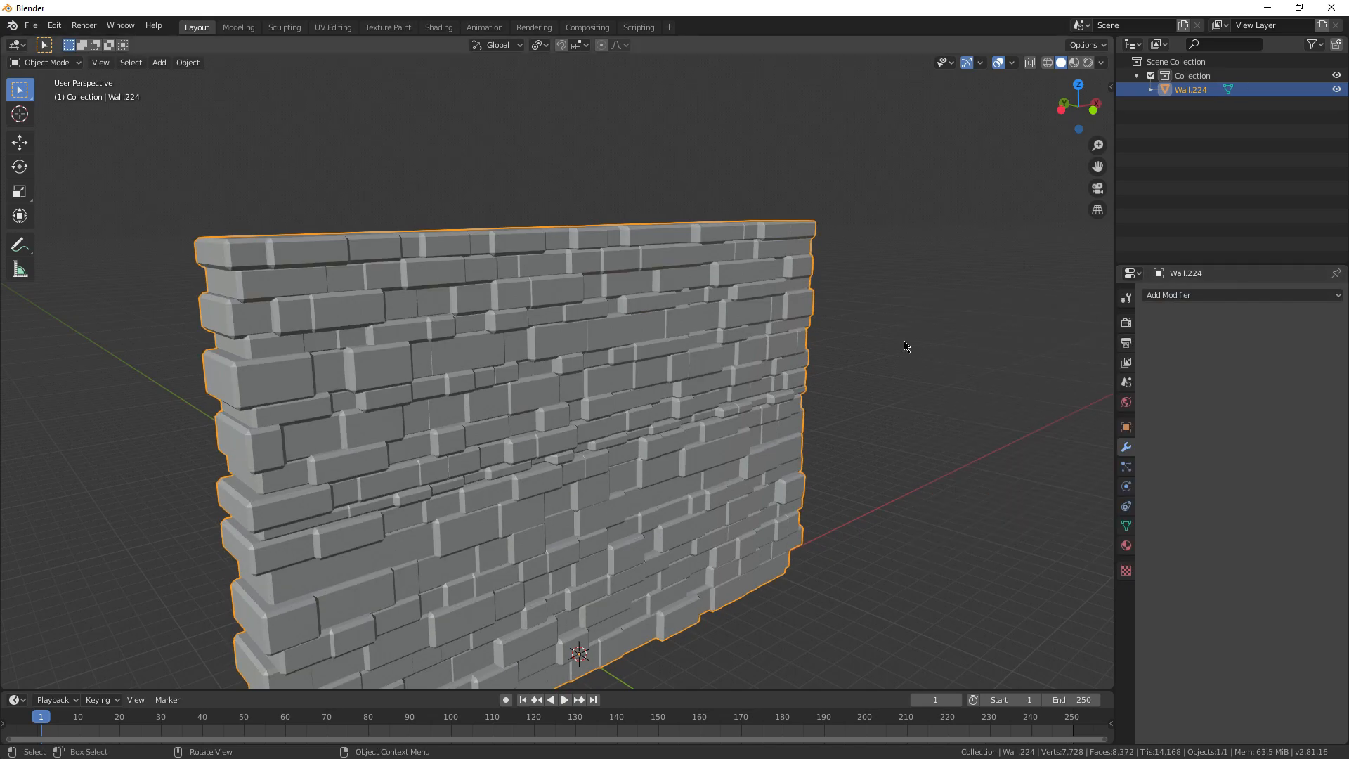
Shade the wall smooth and enable Auto Smooth for its normals
middle_drag(904, 343, 778, 359)
click(1127, 526)
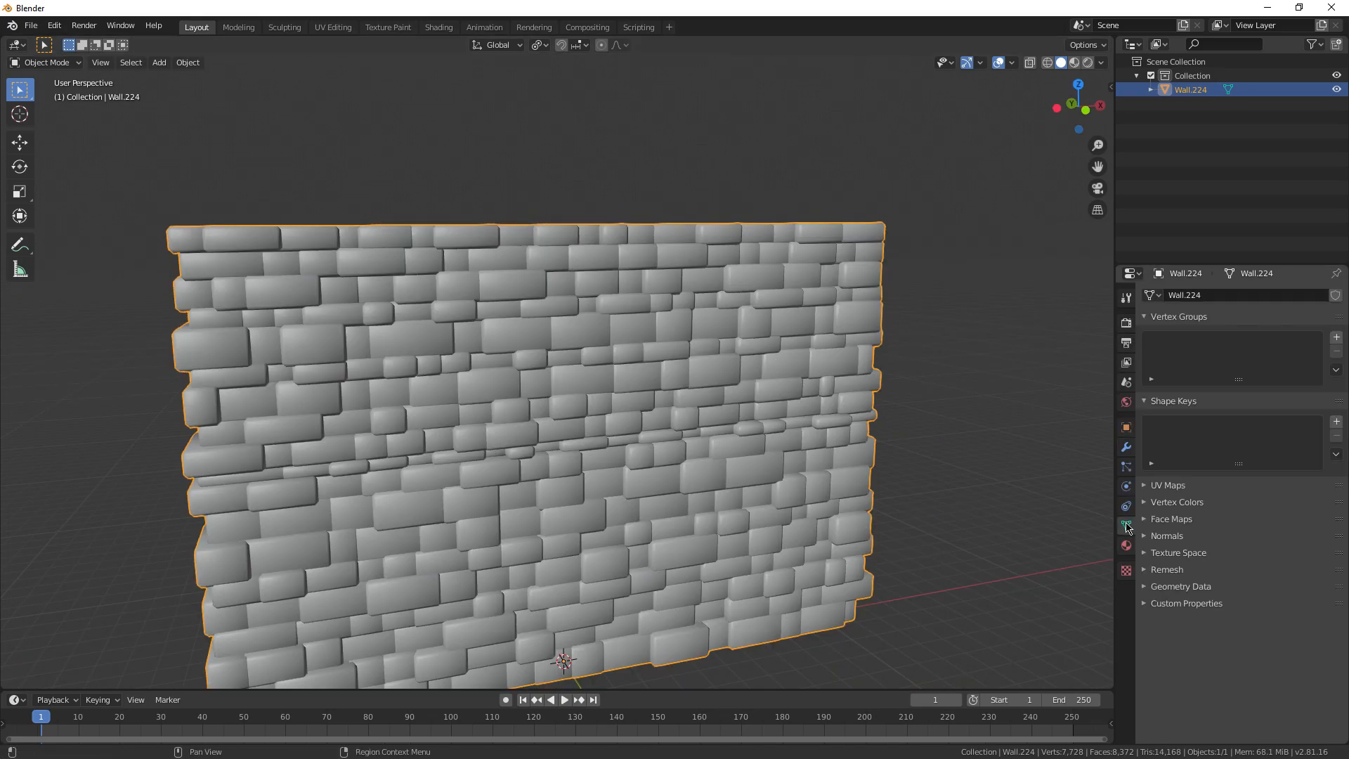
click(1166, 552)
click(921, 467)
Duplicate the wall and move the copy aside along Y
mouse_move(921, 467)
middle_down()
mouse_move(649, 476)
mouse_move(580, 462)
mouse_move(777, 476)
mouse_move(652, 528)
middle_up()
key(a)
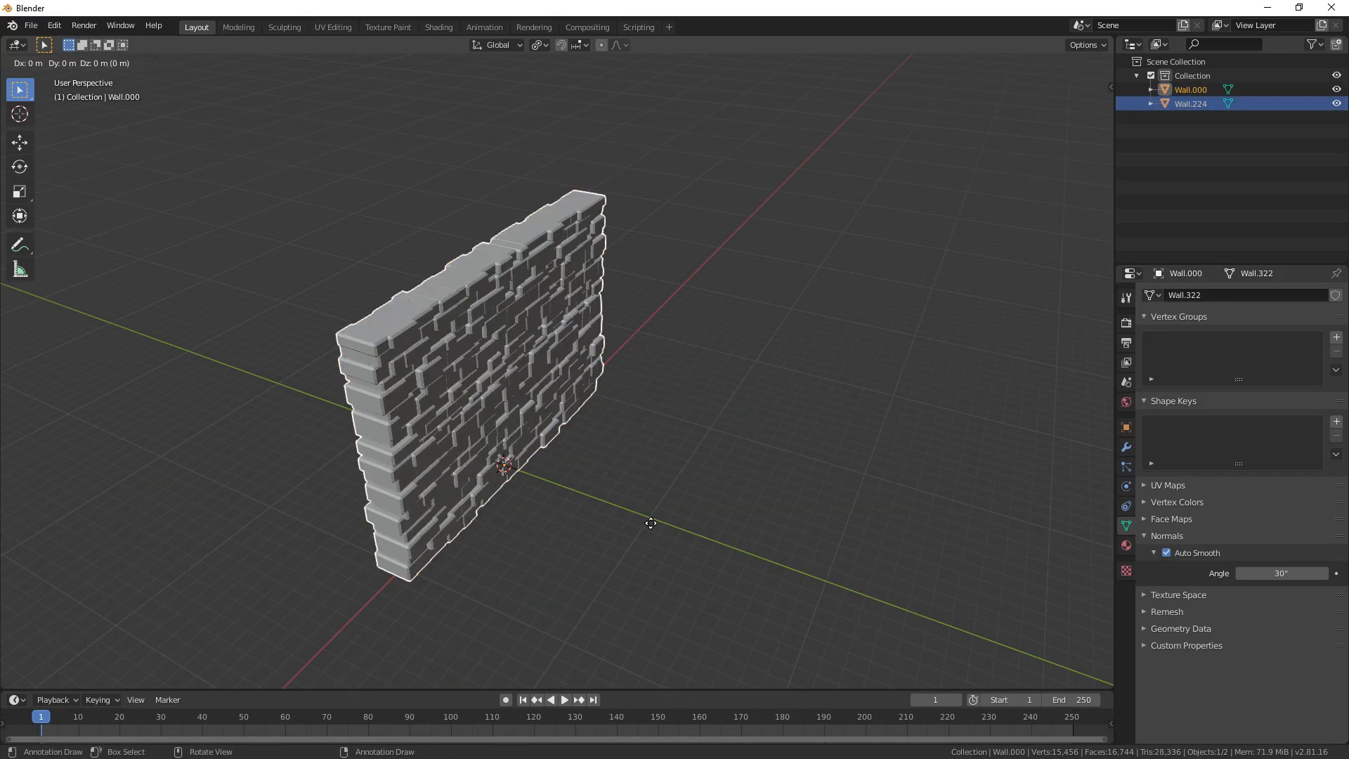
right_click(651, 523)
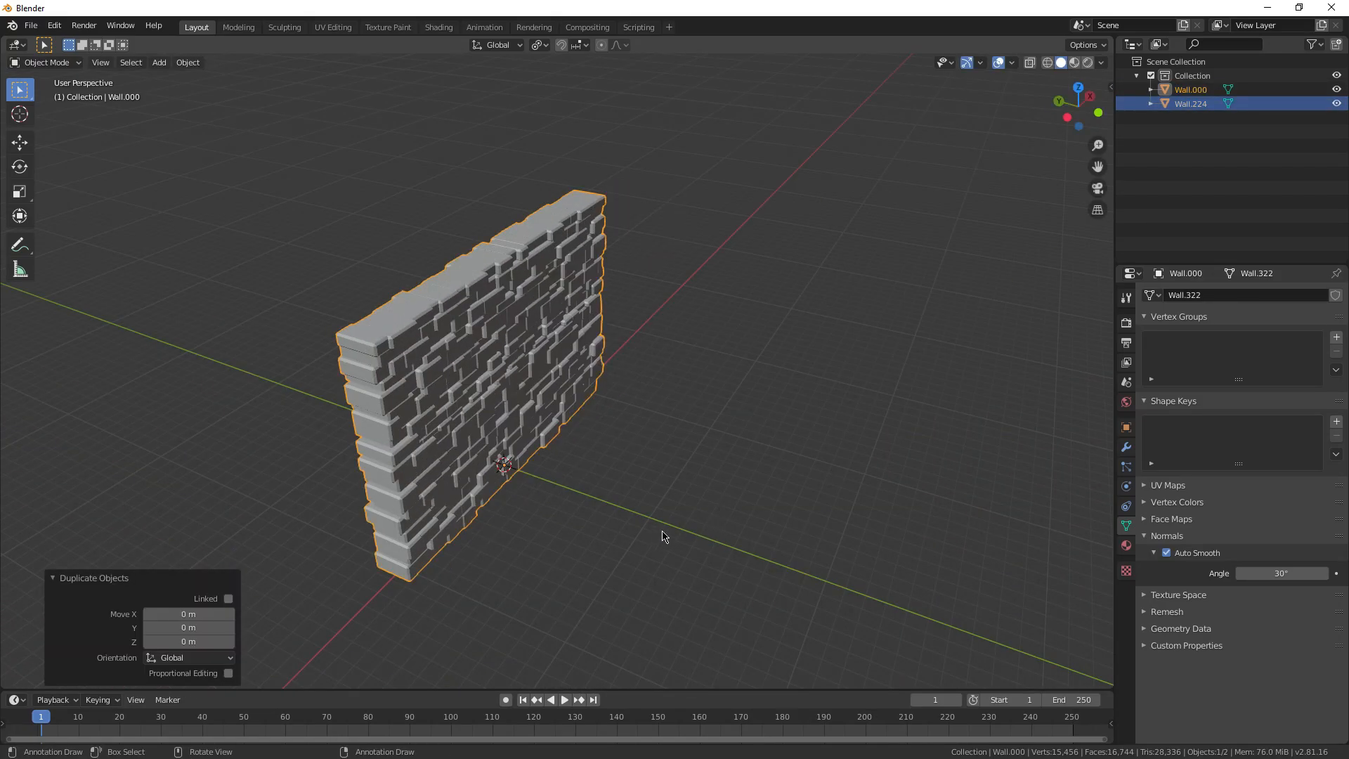
click(892, 545)
middle_drag(744, 518, 762, 496)
Add a Simple Deform modifier to the original wall and set it to Bend
click(745, 406)
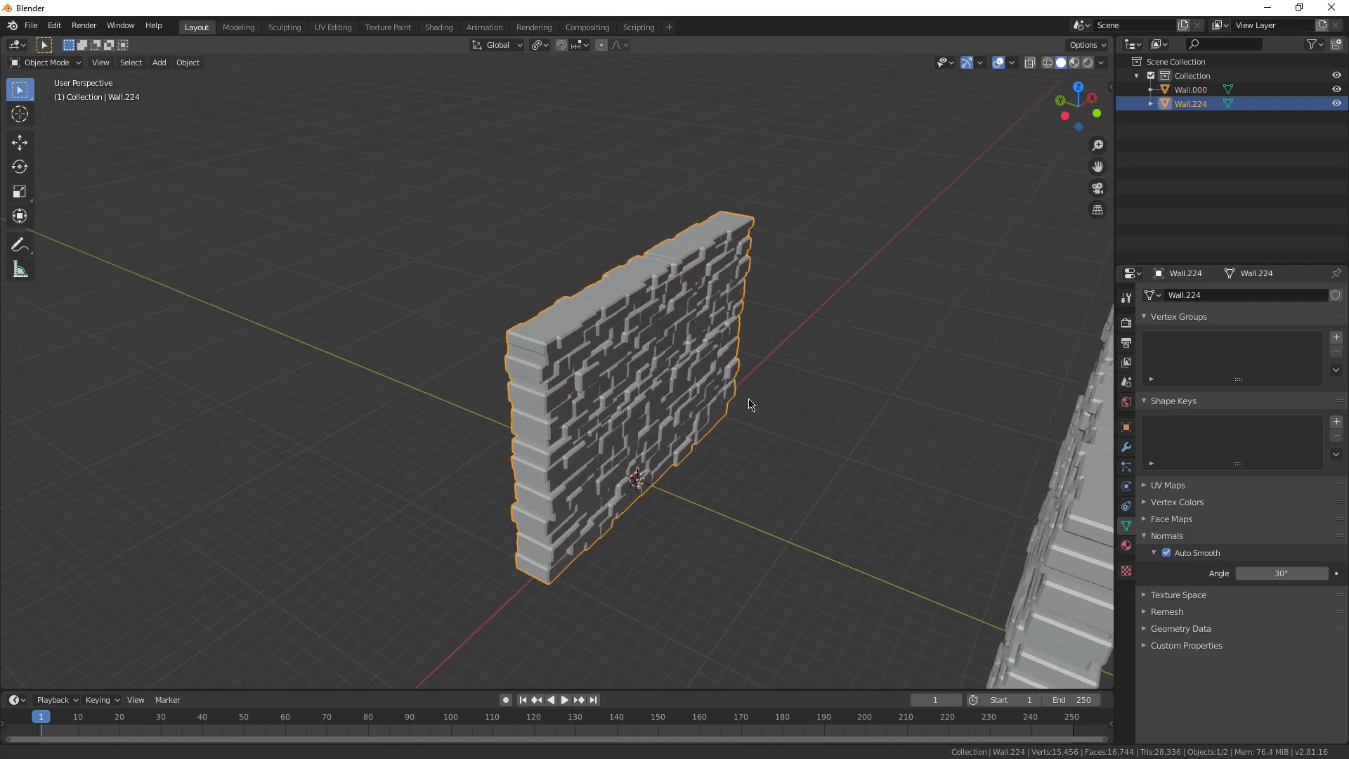
scroll(752, 403, up, 2)
click(1130, 447)
click(1201, 298)
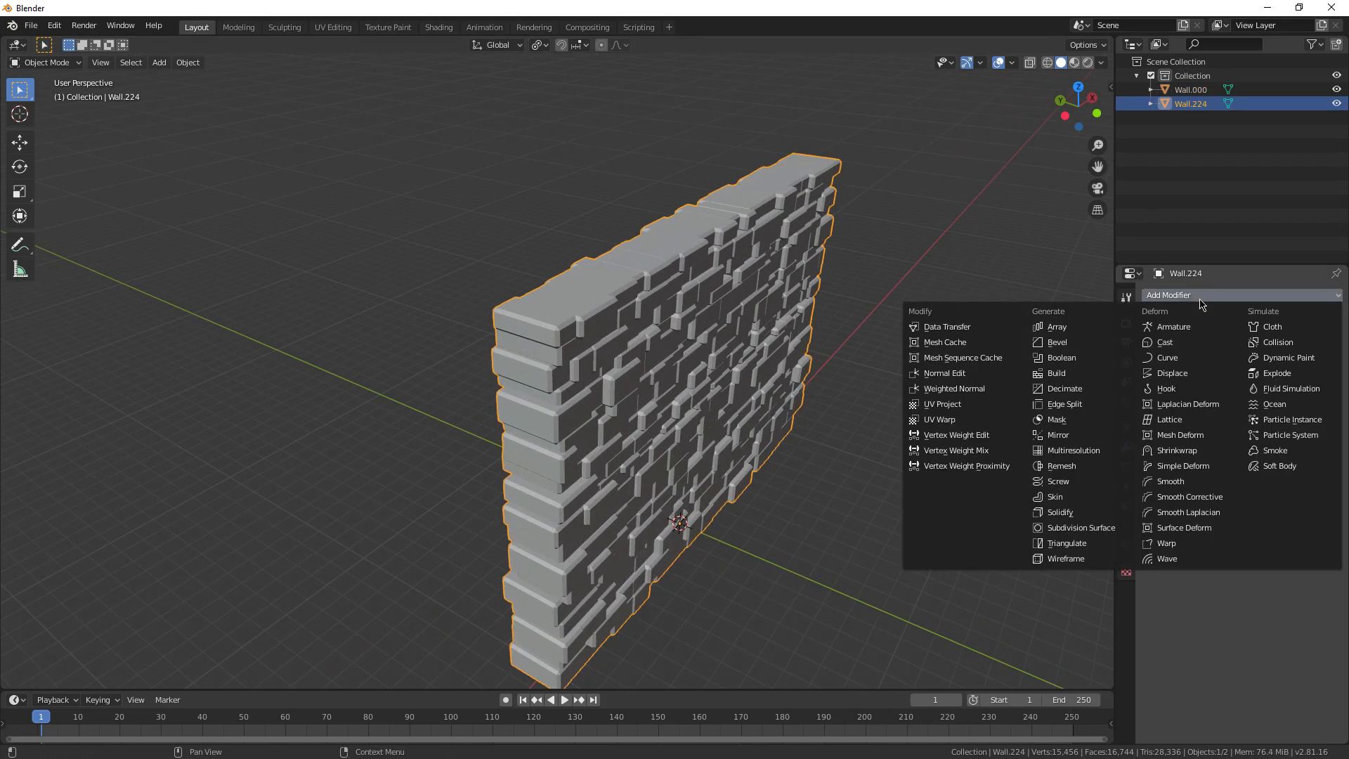
click(1179, 466)
middle_drag(964, 436, 843, 464)
click(1218, 358)
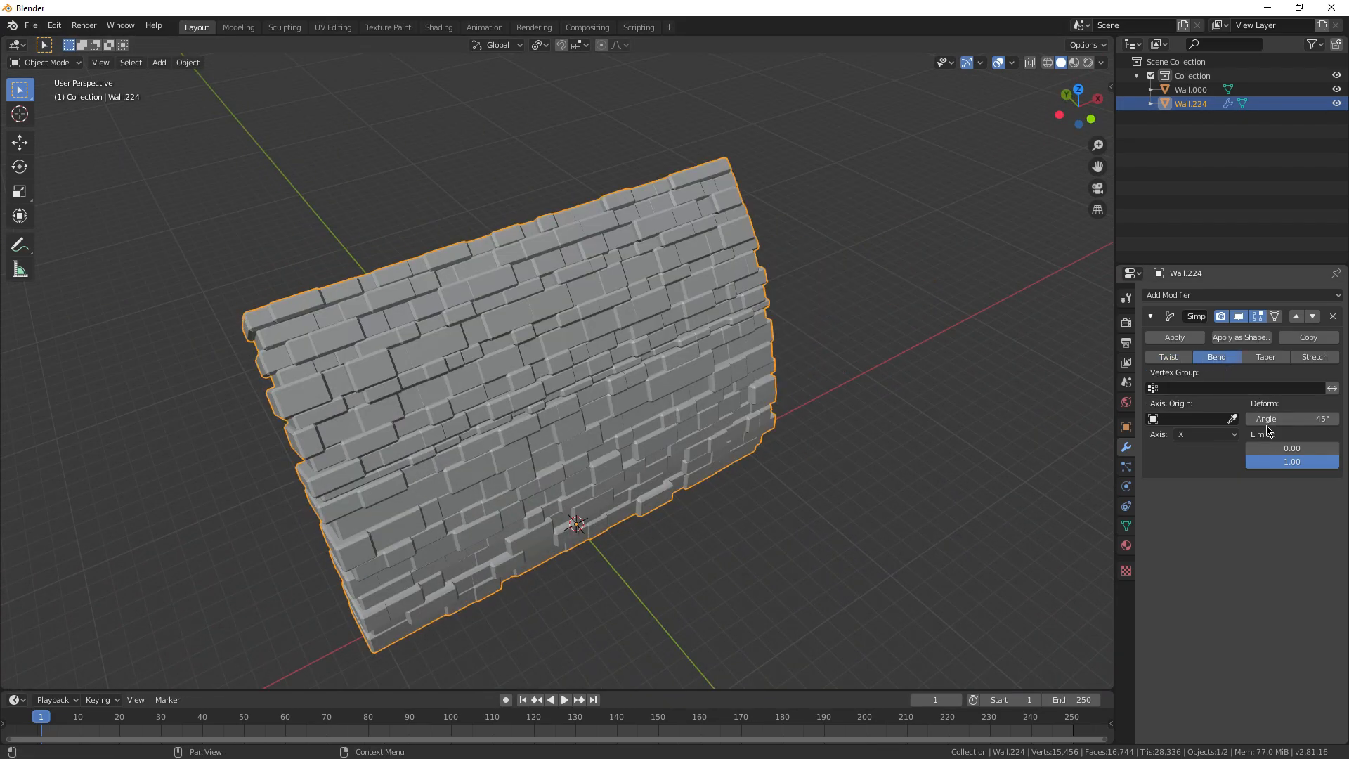
Bend the wall 360° about the Z axis into a round tower and apply the modifier
click(1209, 482)
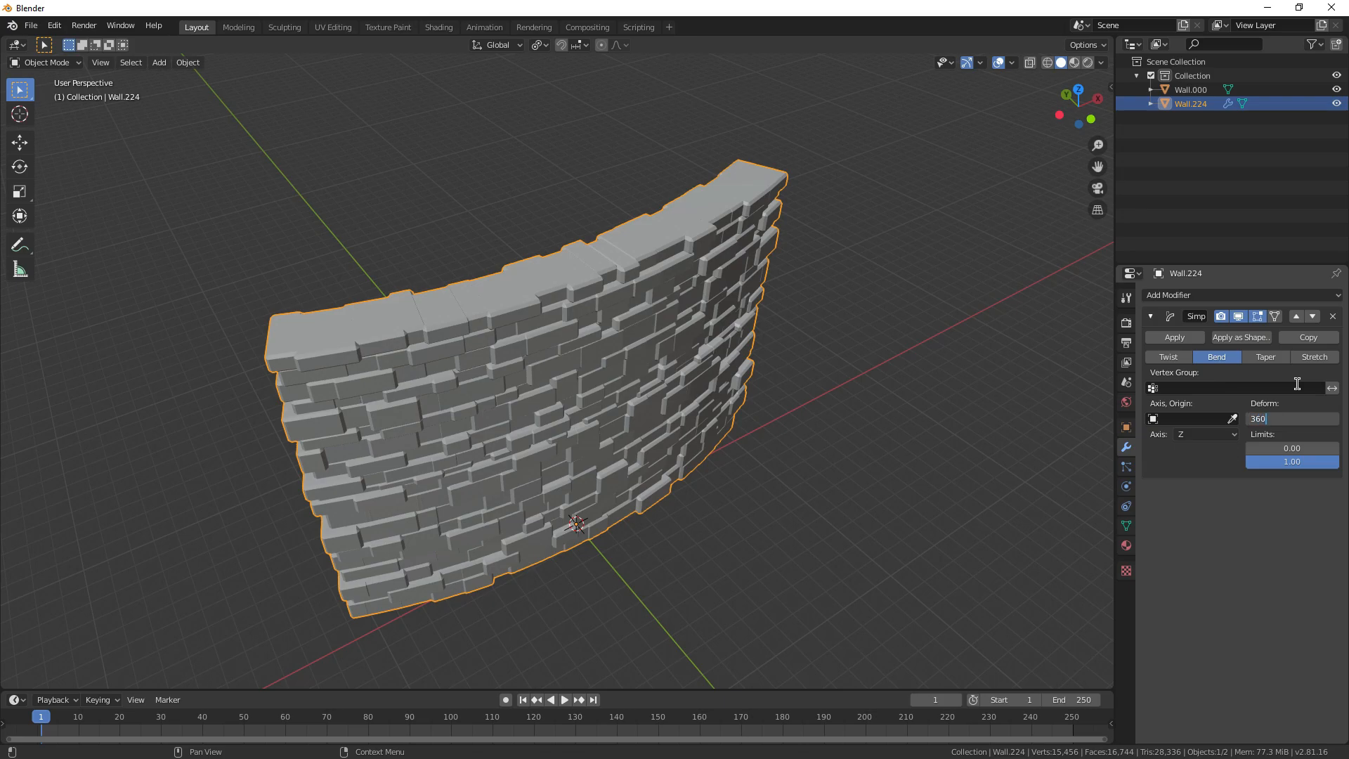
text(360)
key(Return)
middle_drag(784, 386, 854, 376)
scroll(560, 440, down, 2)
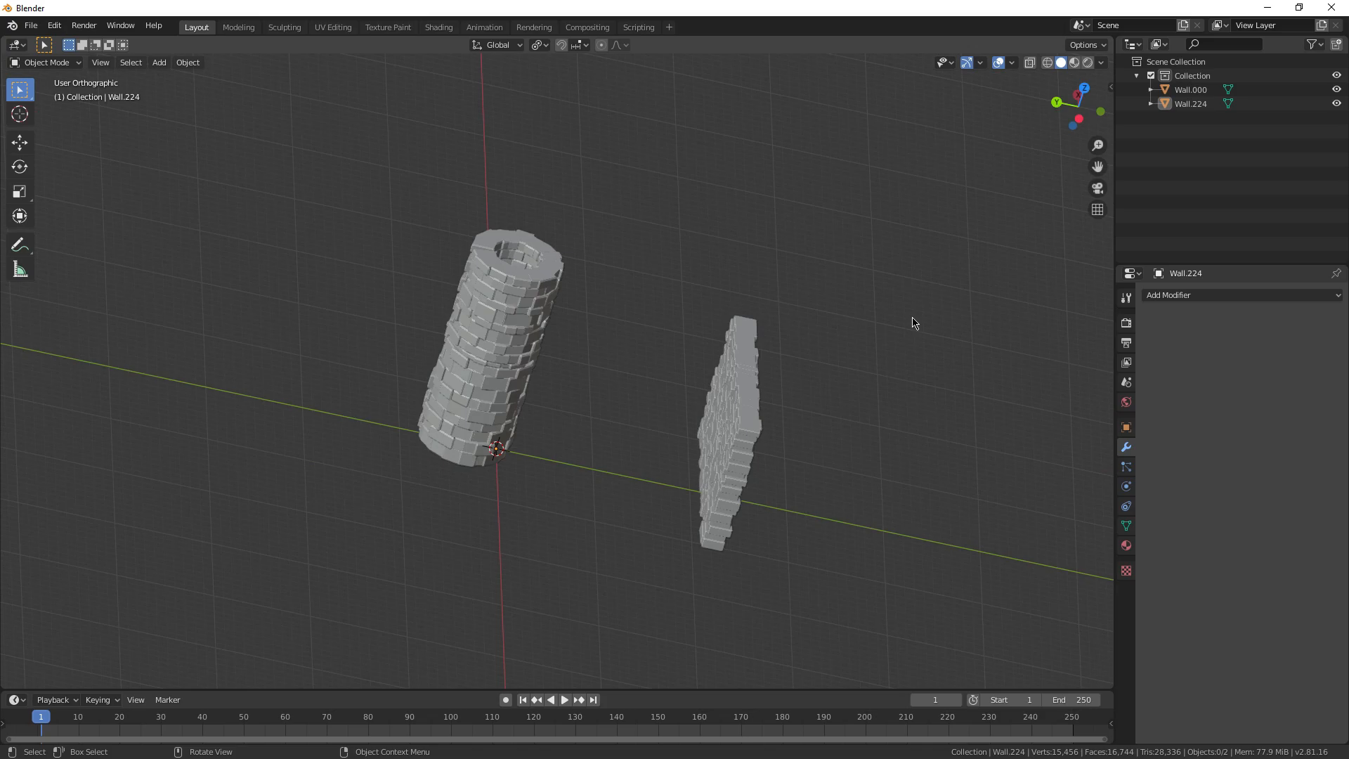
In top view, move the straight wall so that one end meets the round tower
key(KP_7)
scroll(764, 385, up, 1)
key(g)
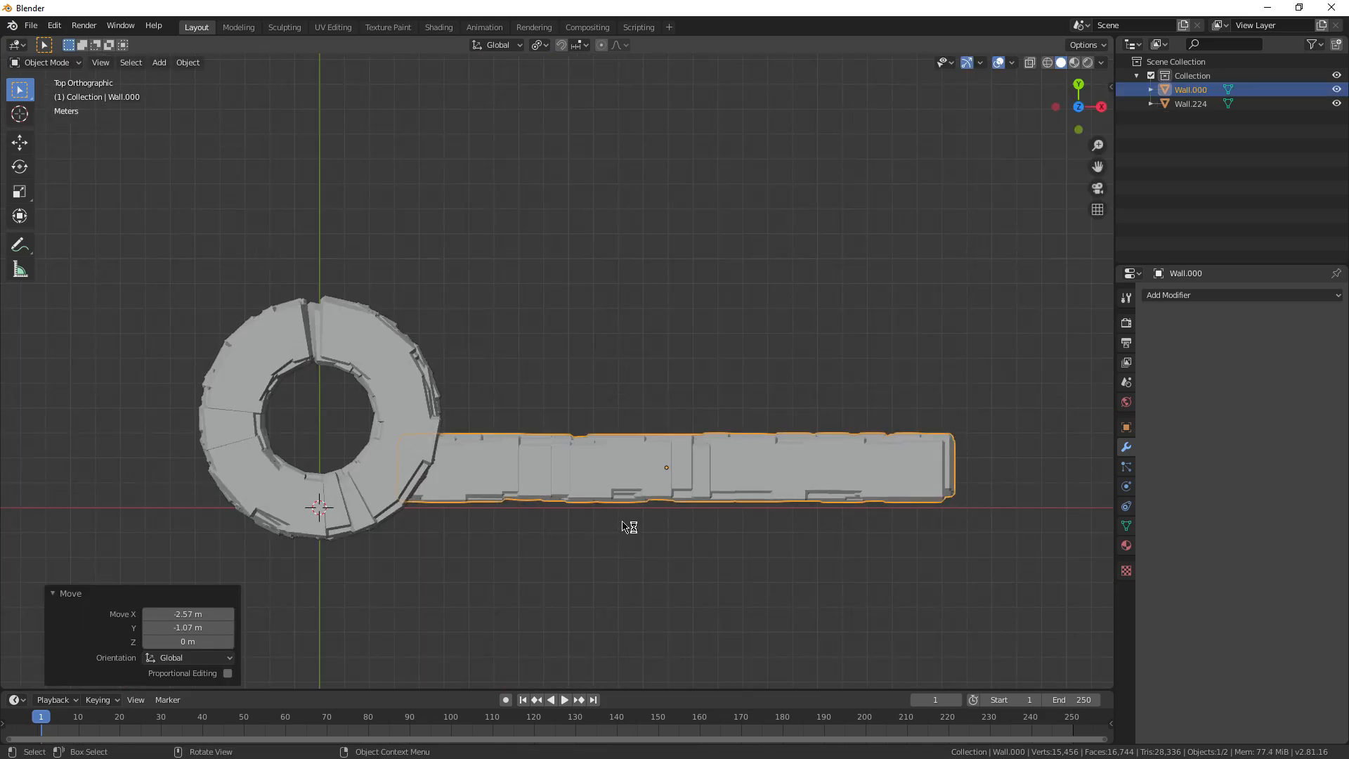
scroll(625, 485, down, 2)
shift+middle_drag(627, 485, 573, 501)
Duplicate the round tower and move the copy 28.6 m along X to the wall's far end
drag(409, 480, 422, 532)
key(shift+d)
right_click(475, 564)
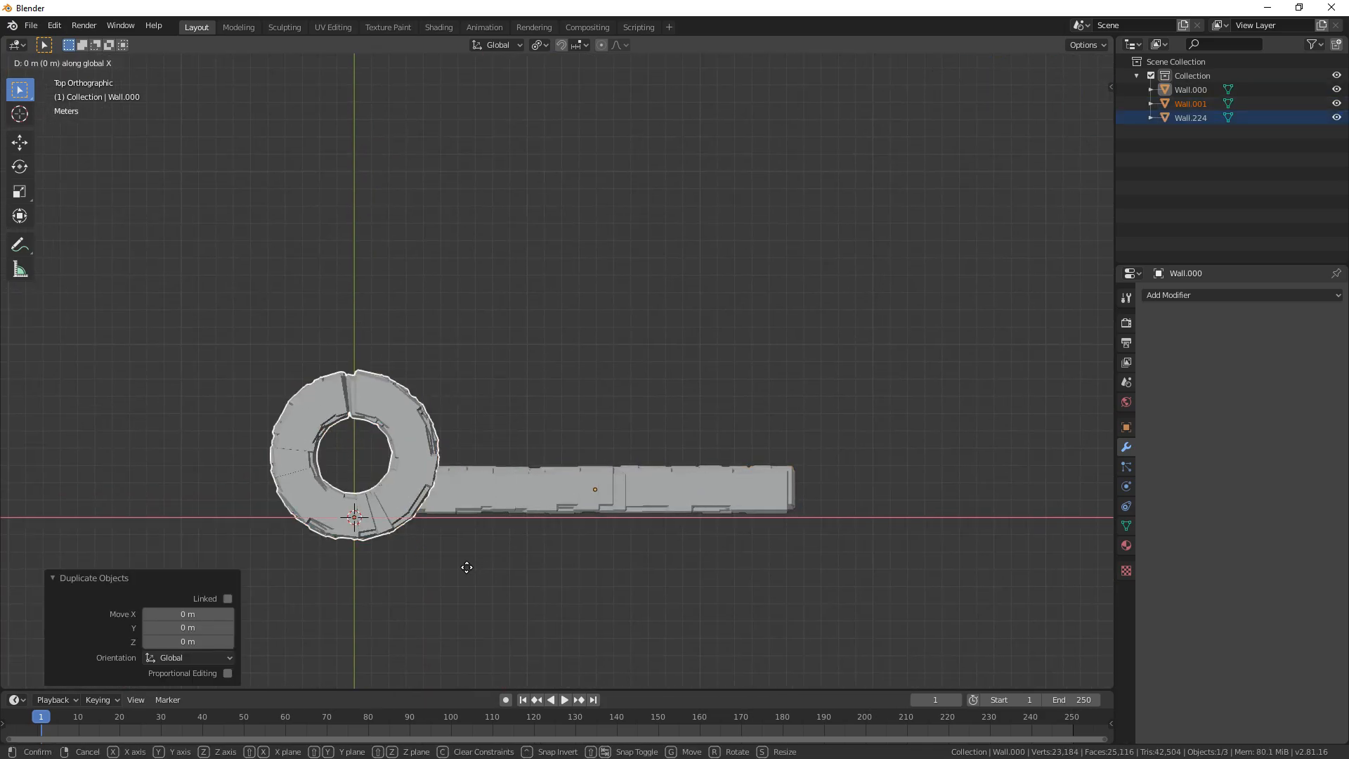
shift+middle_drag(962, 552, 746, 600)
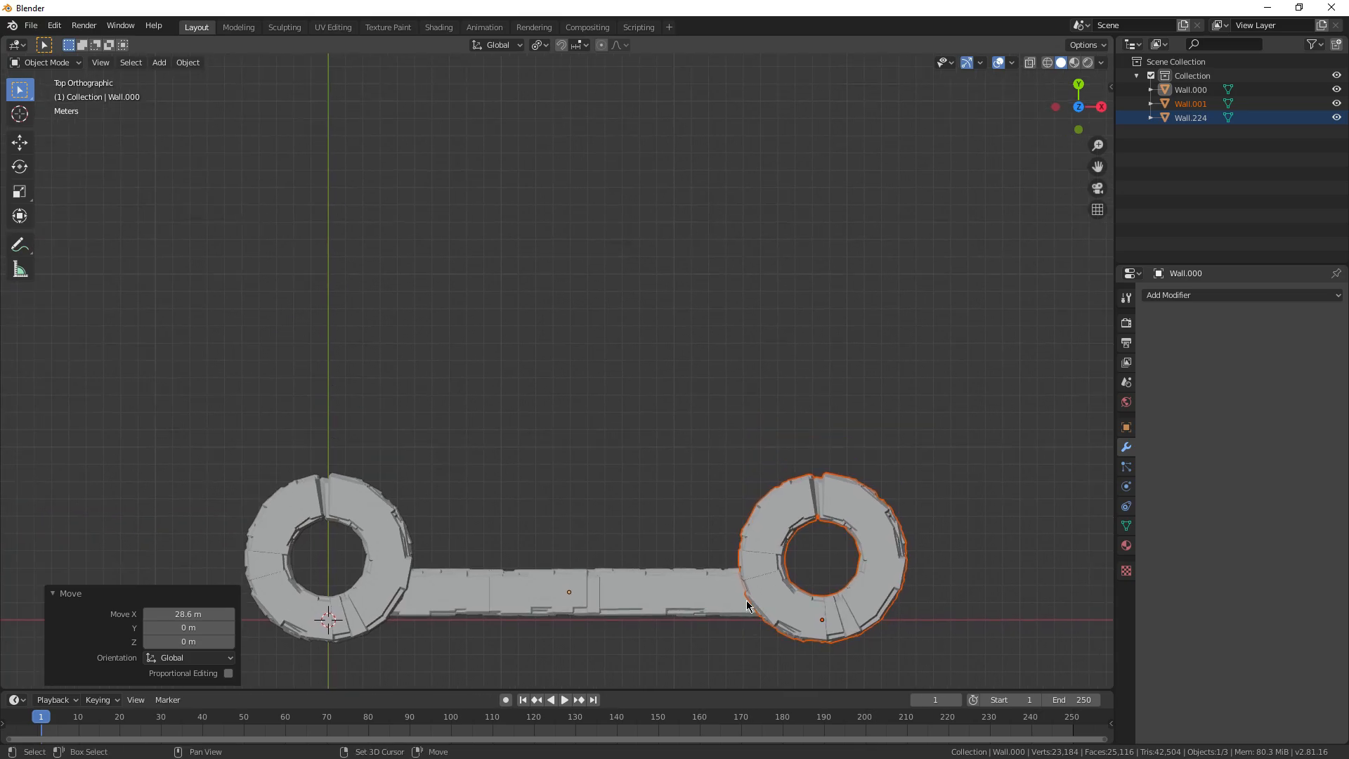
Duplicate the straight wall and the second tower and rotate the copies 90° about Z
click(540, 44)
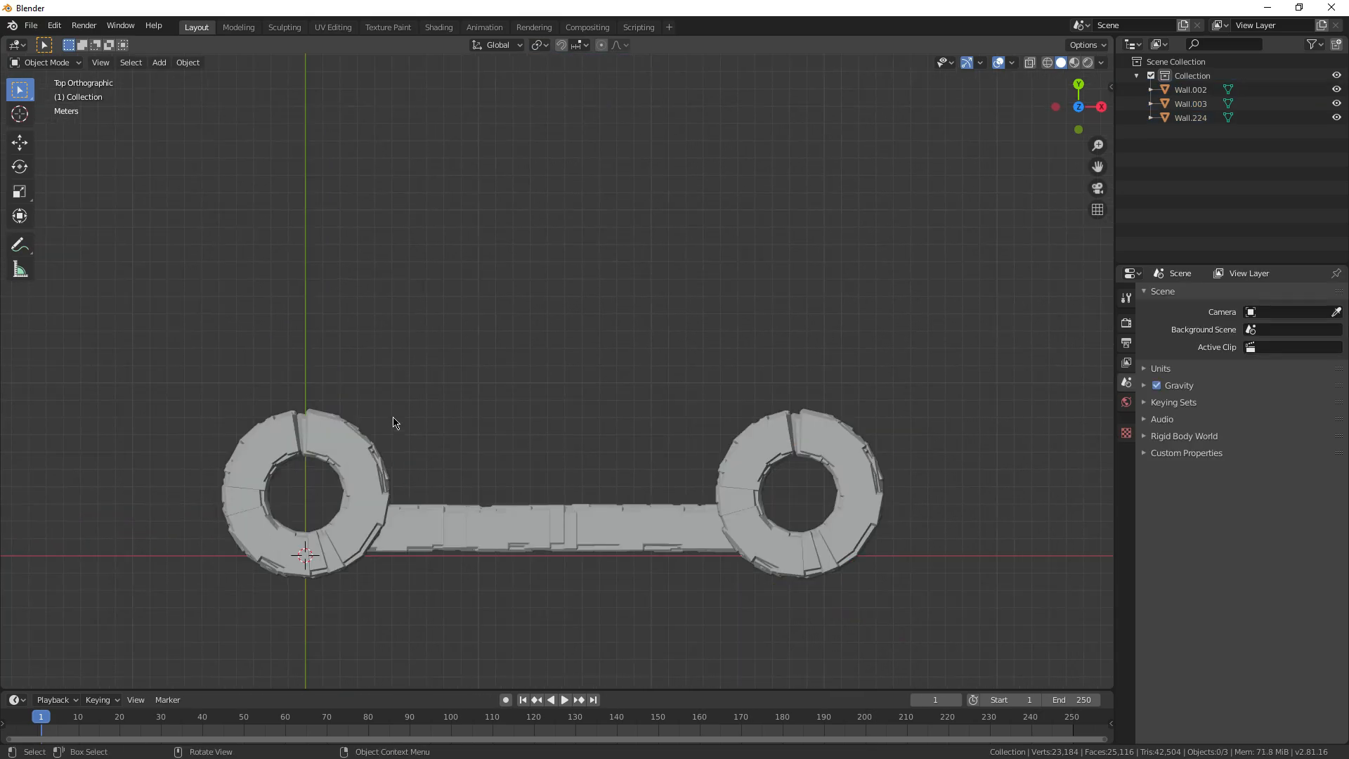
shift+middle_drag(696, 529, 662, 500)
drag(663, 500, 749, 564)
key(shift+d)
right_click(808, 554)
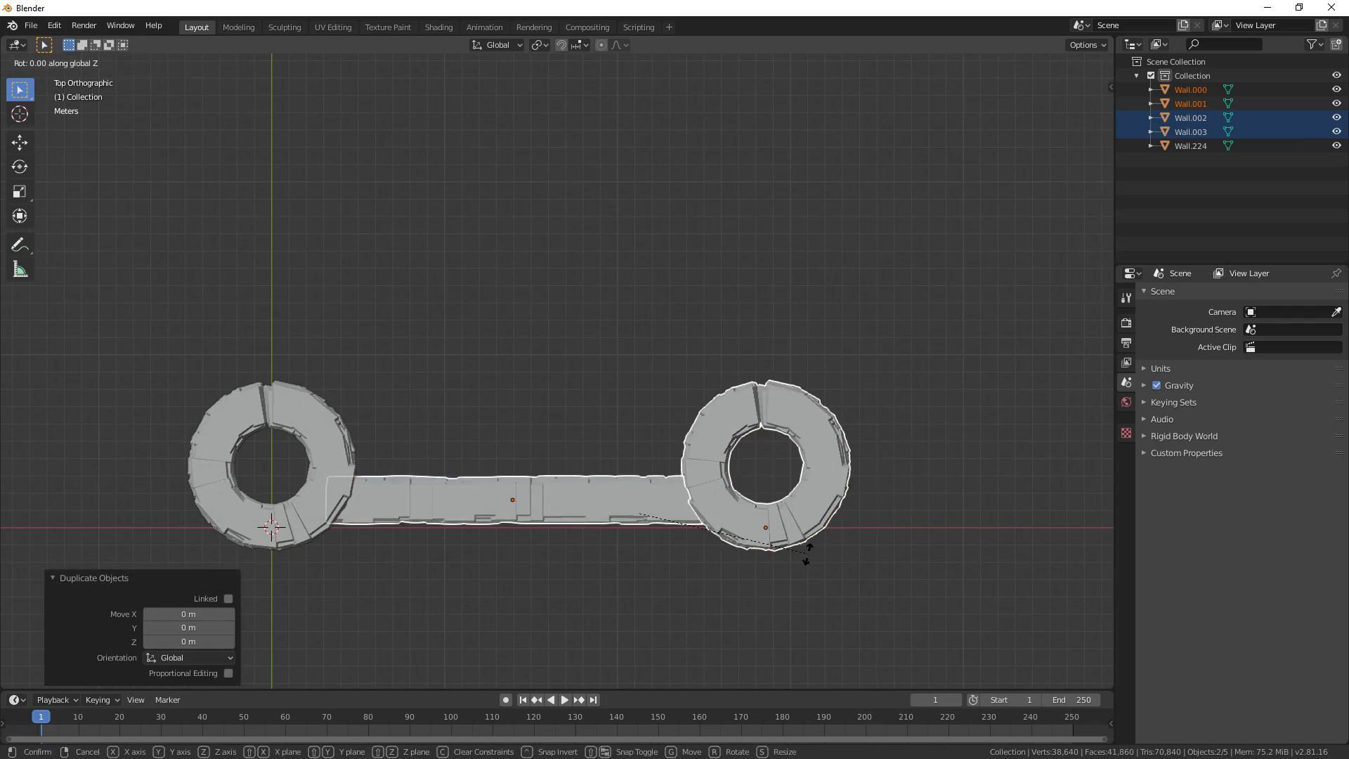
text(90)
key(Return)
Move the rotated wall and tower so they extend from the second tower as the castle's second side
scroll(748, 588, down, 2)
key(g)
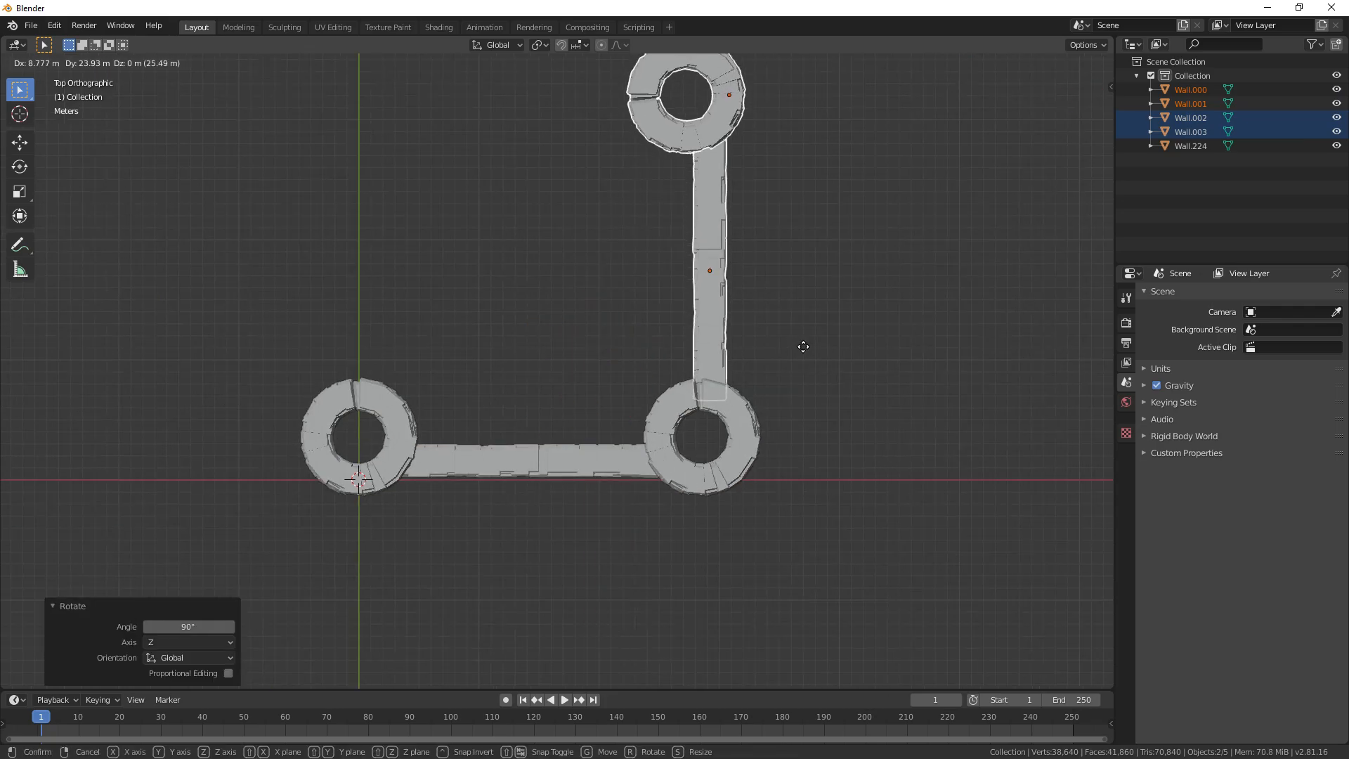
shift+middle_drag(784, 328, 812, 454)
Duplicate the second side's wall and tower, rotate the copies 90° and place them as the third side
key(shift+d)
text(r)
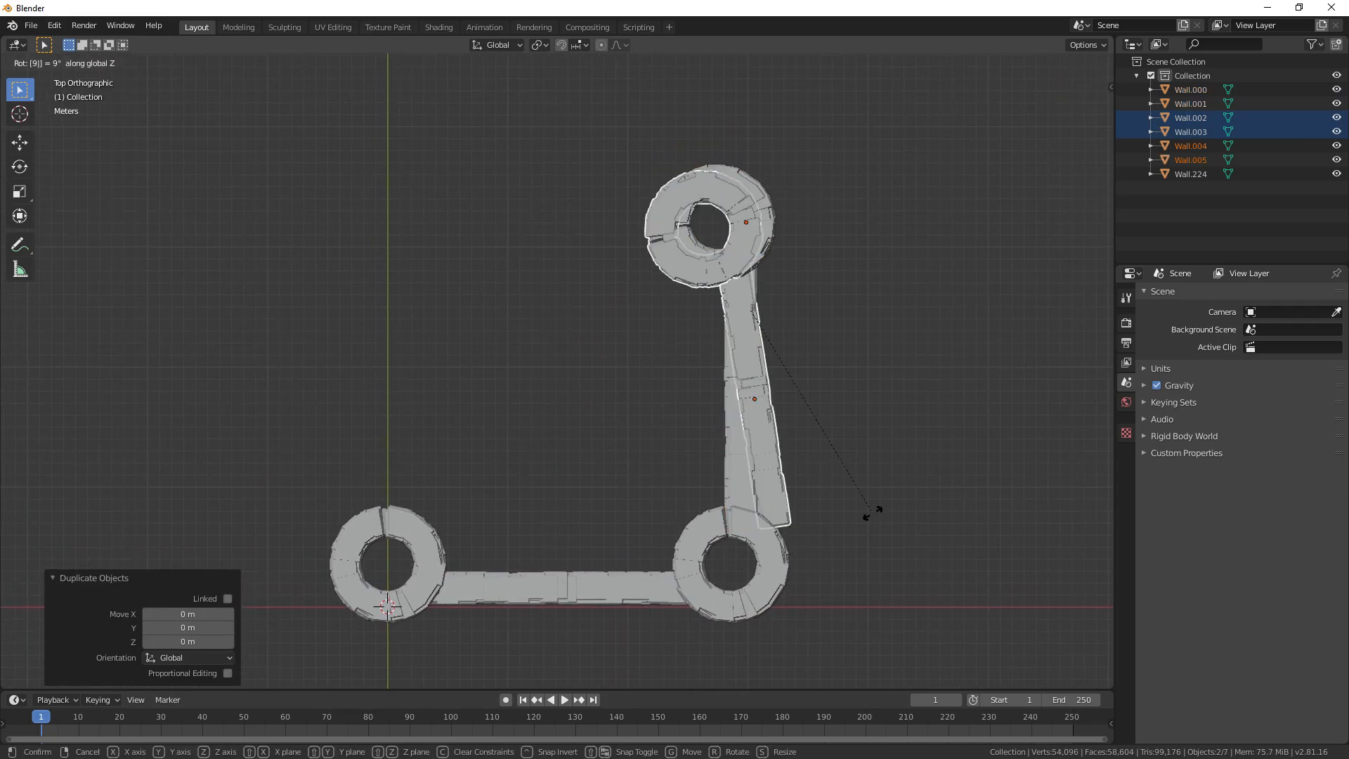
text(90)
key(Return)
key(g)
click(587, 415)
Duplicate the second side's wall and move the copy about 27 m along negative X to close the fourth side
click(747, 545)
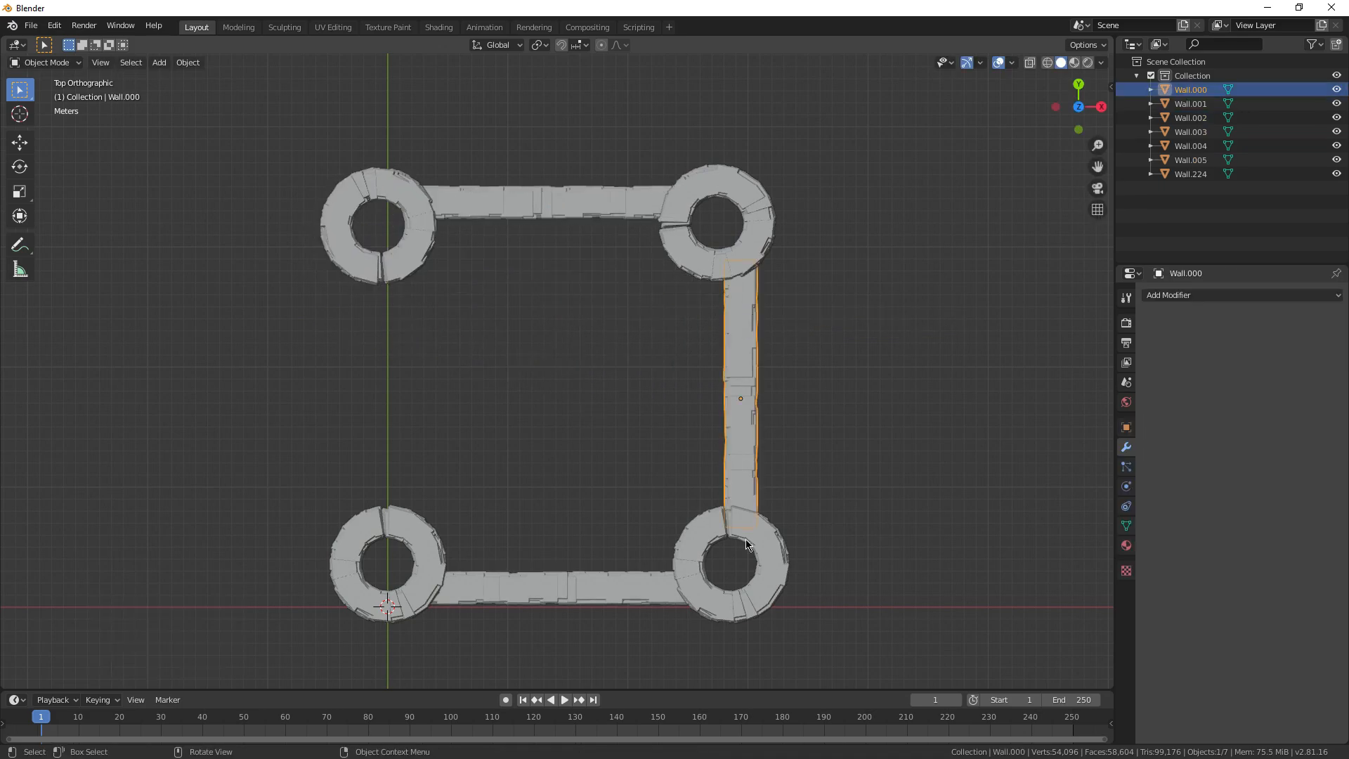
key(Escape)
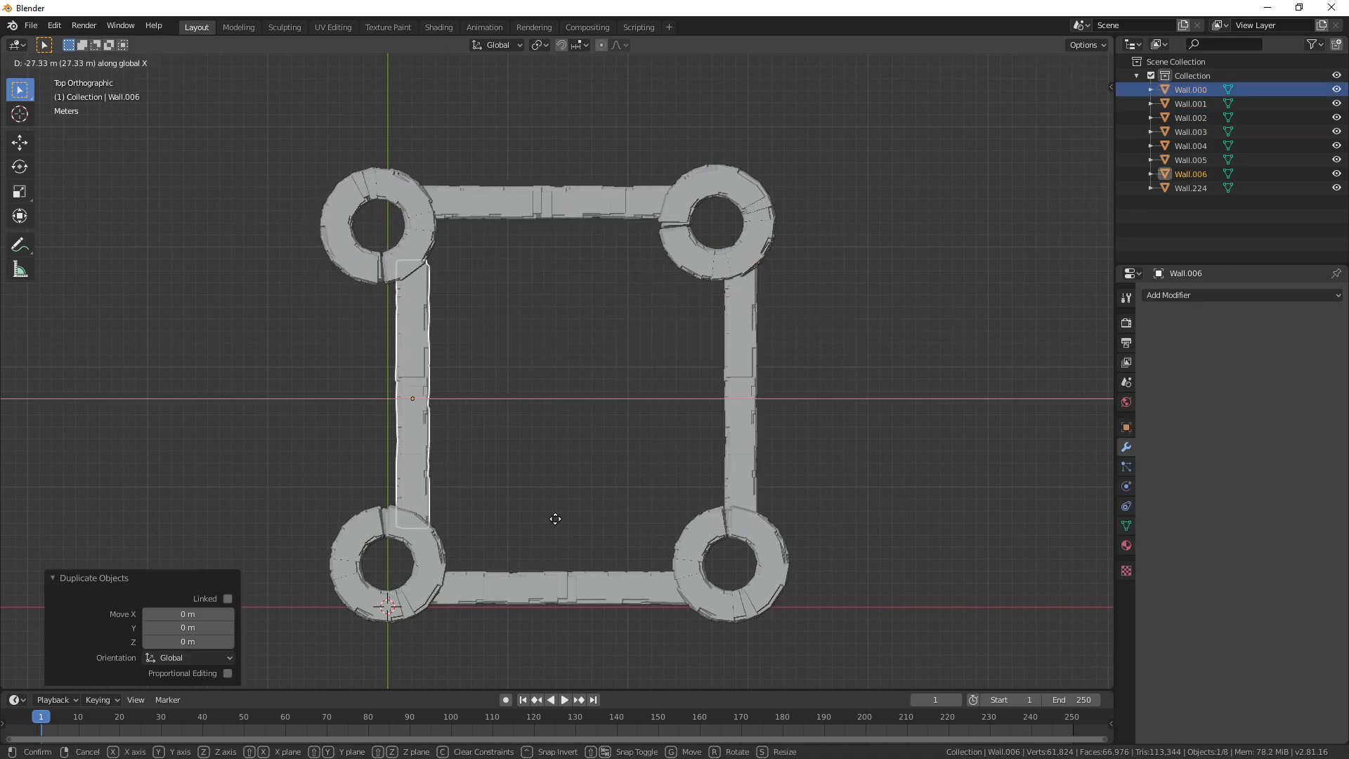
click(663, 527)
Examine the assembled castle's towers and walls up close and from several sides
middle_drag(663, 527, 572, 385)
scroll(715, 436, up, 2)
click(471, 326)
scroll(561, 461, up, 3)
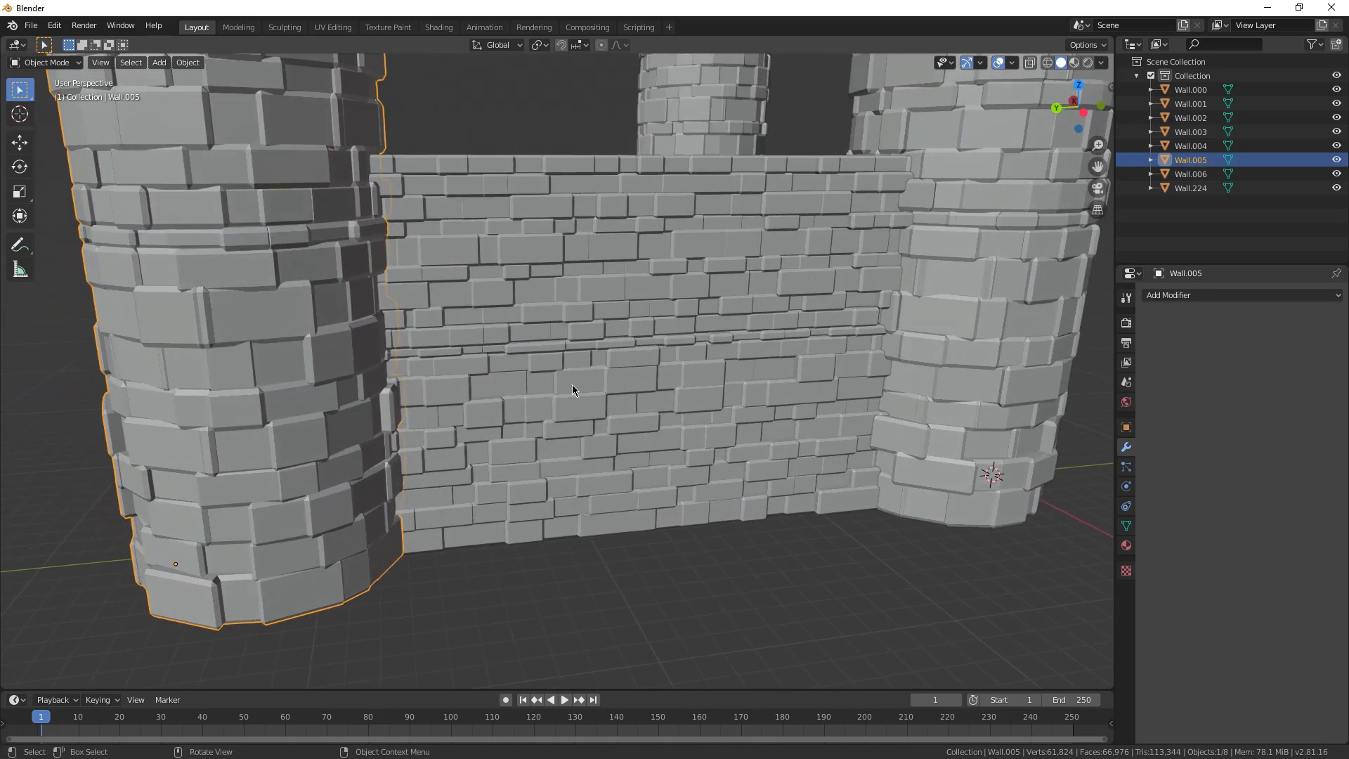
middle_drag(698, 389, 545, 430)
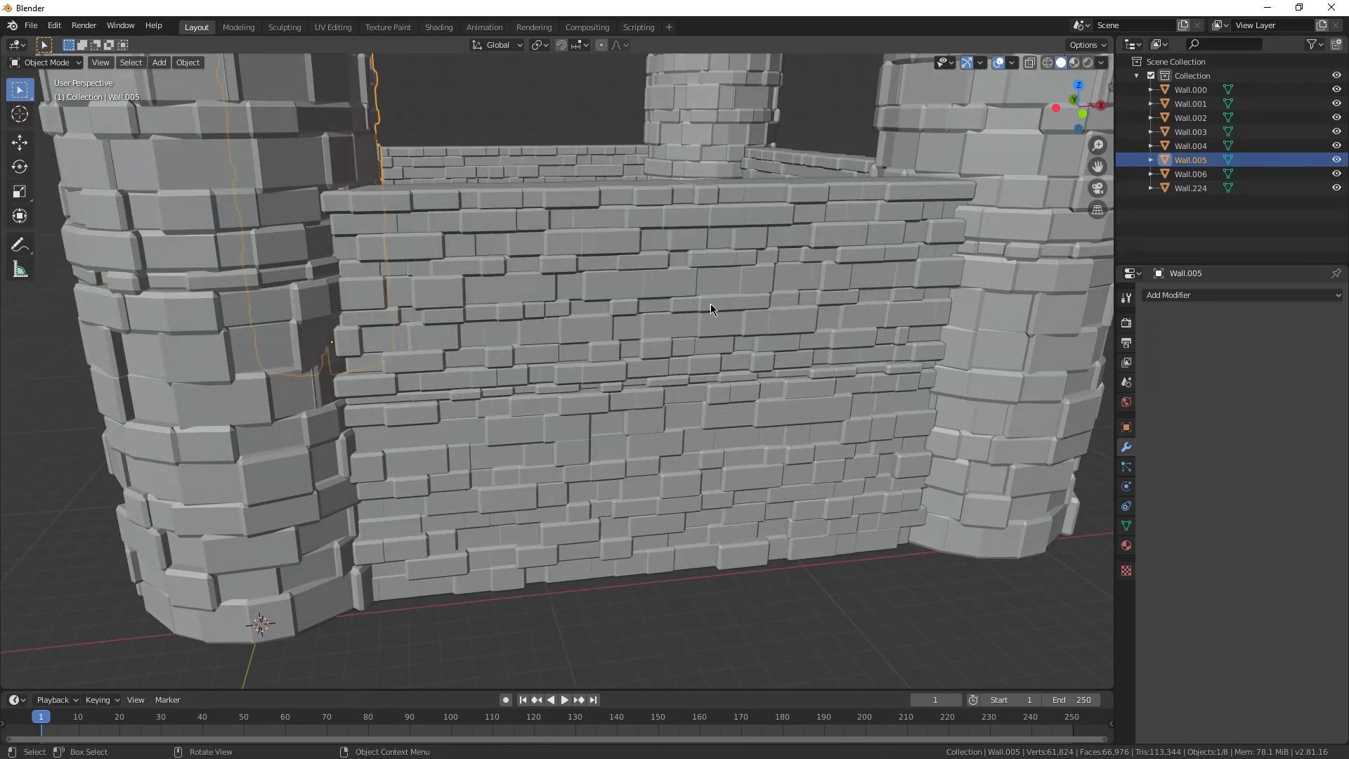
shift+middle_drag(711, 304, 513, 319)
middle_drag(637, 461, 579, 471)
scroll(579, 471, down, 5)
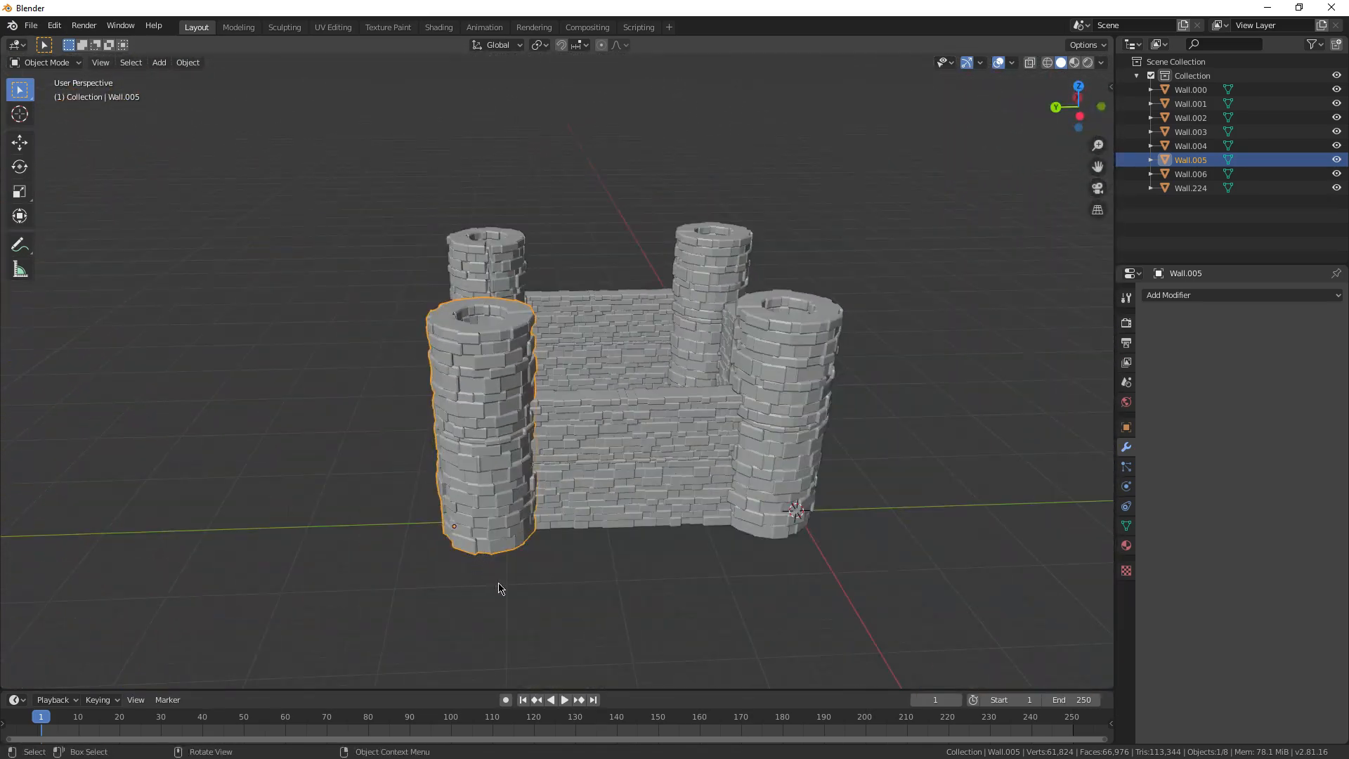
Examine the castle's closing wall up close, including its joints with the adjacent towers and its top edge
click(499, 583)
scroll(499, 582, up, 4)
middle_drag(503, 563, 610, 511)
scroll(605, 476, up, 5)
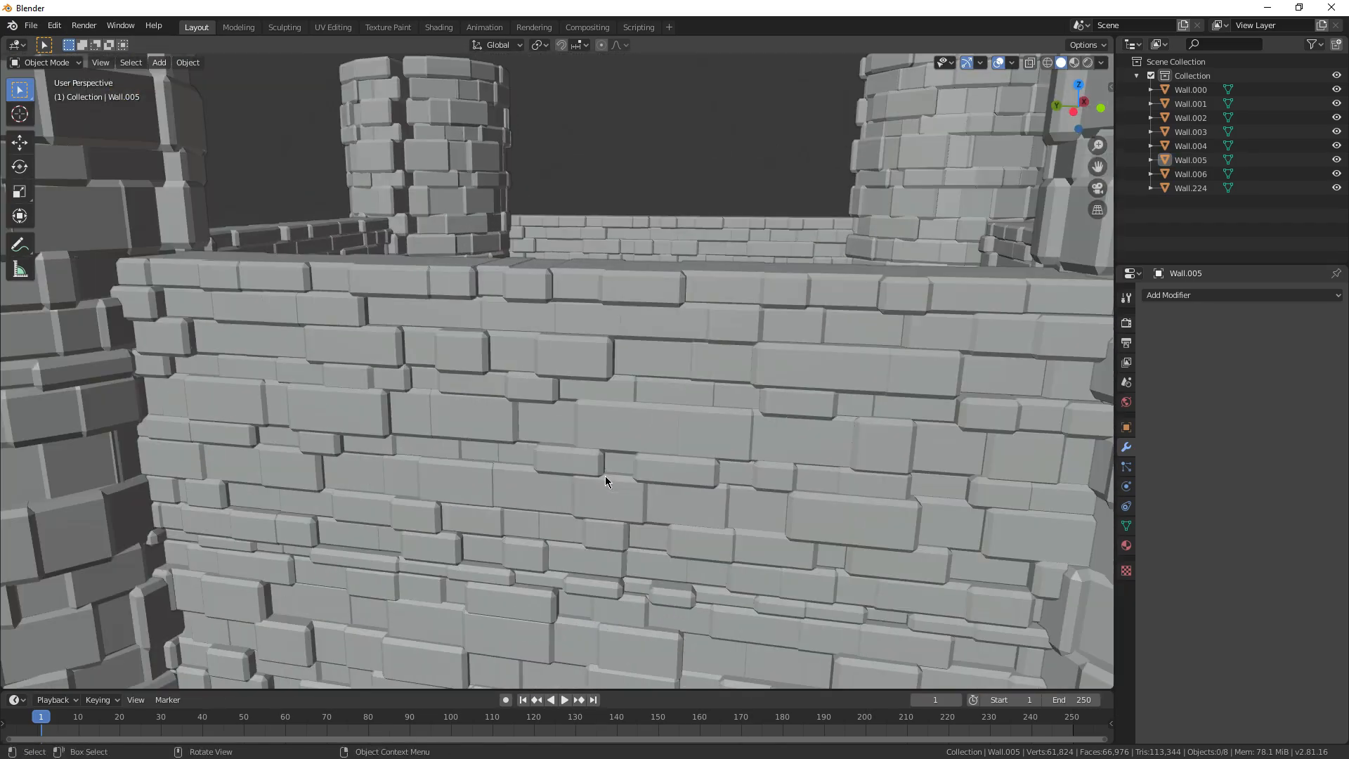
middle_drag(461, 386, 546, 385)
scroll(537, 377, down, 5)
click(664, 445)
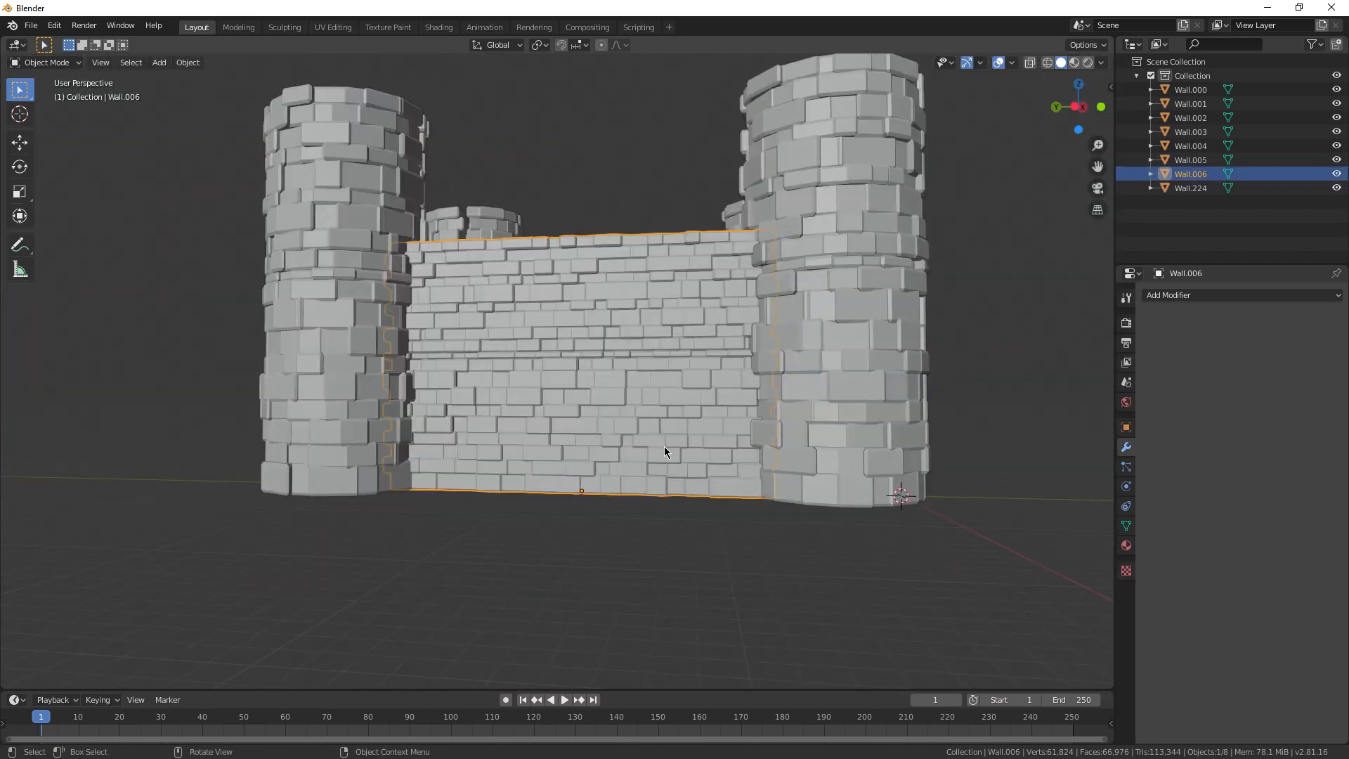
scroll(664, 445, up, 7)
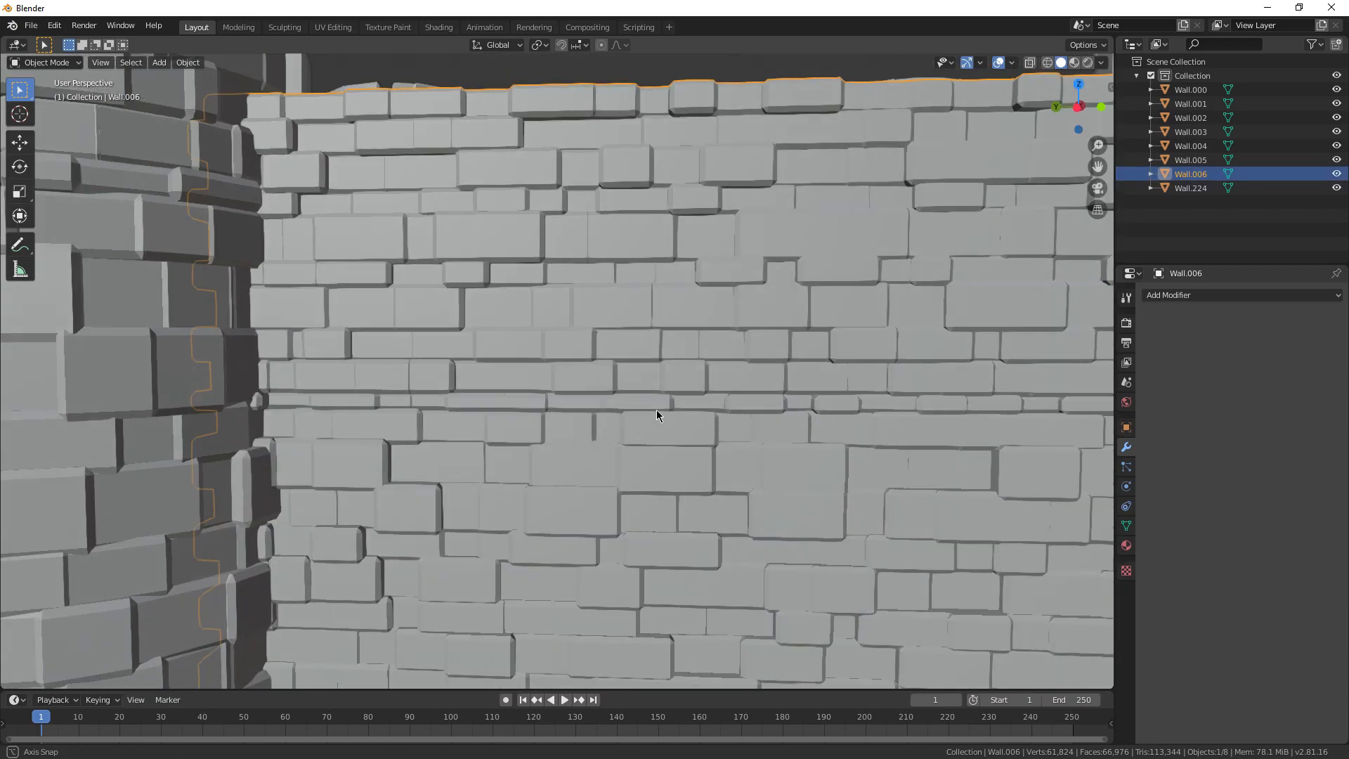
middle_drag(661, 411, 662, 453)
scroll(661, 450, down, 8)
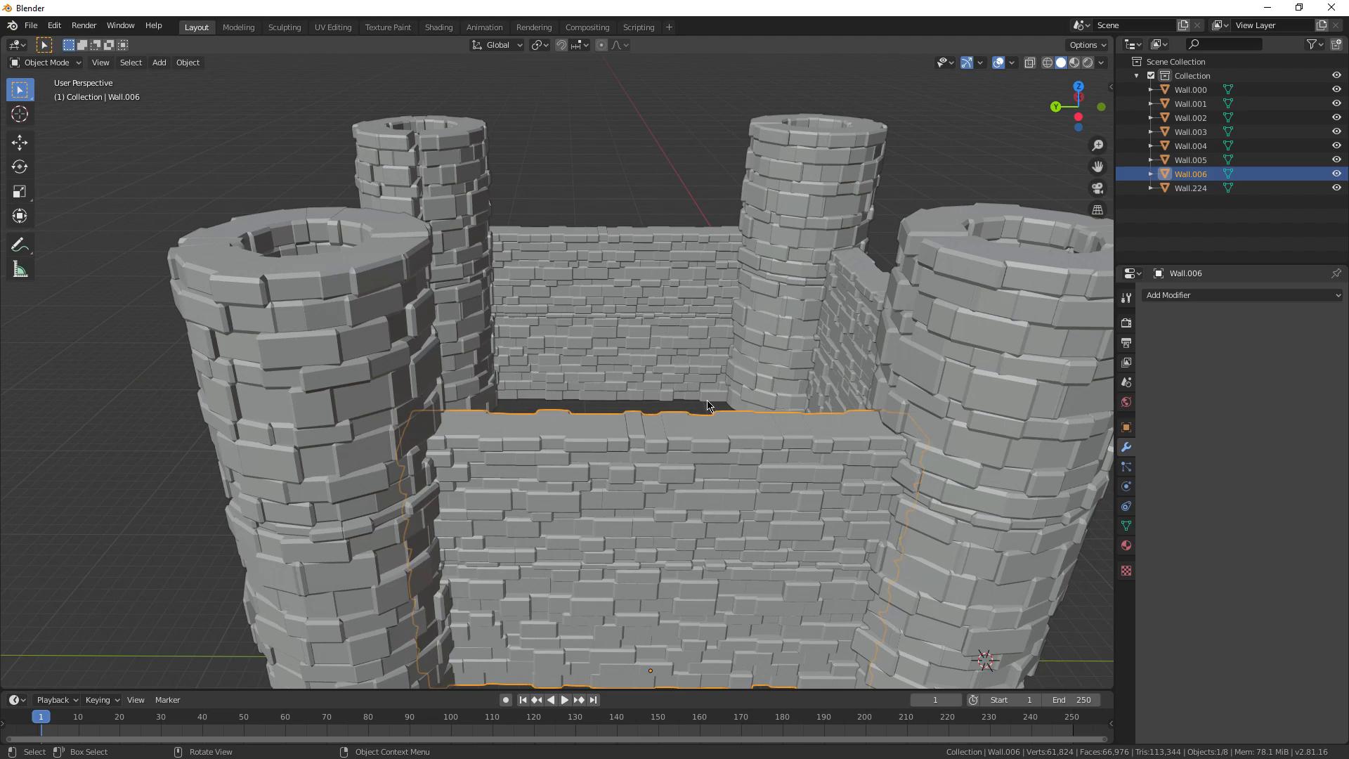
scroll(708, 405, down, 2)
middle_drag(721, 414, 943, 430)
scroll(613, 462, down, 4)
scroll(942, 431, up, 5)
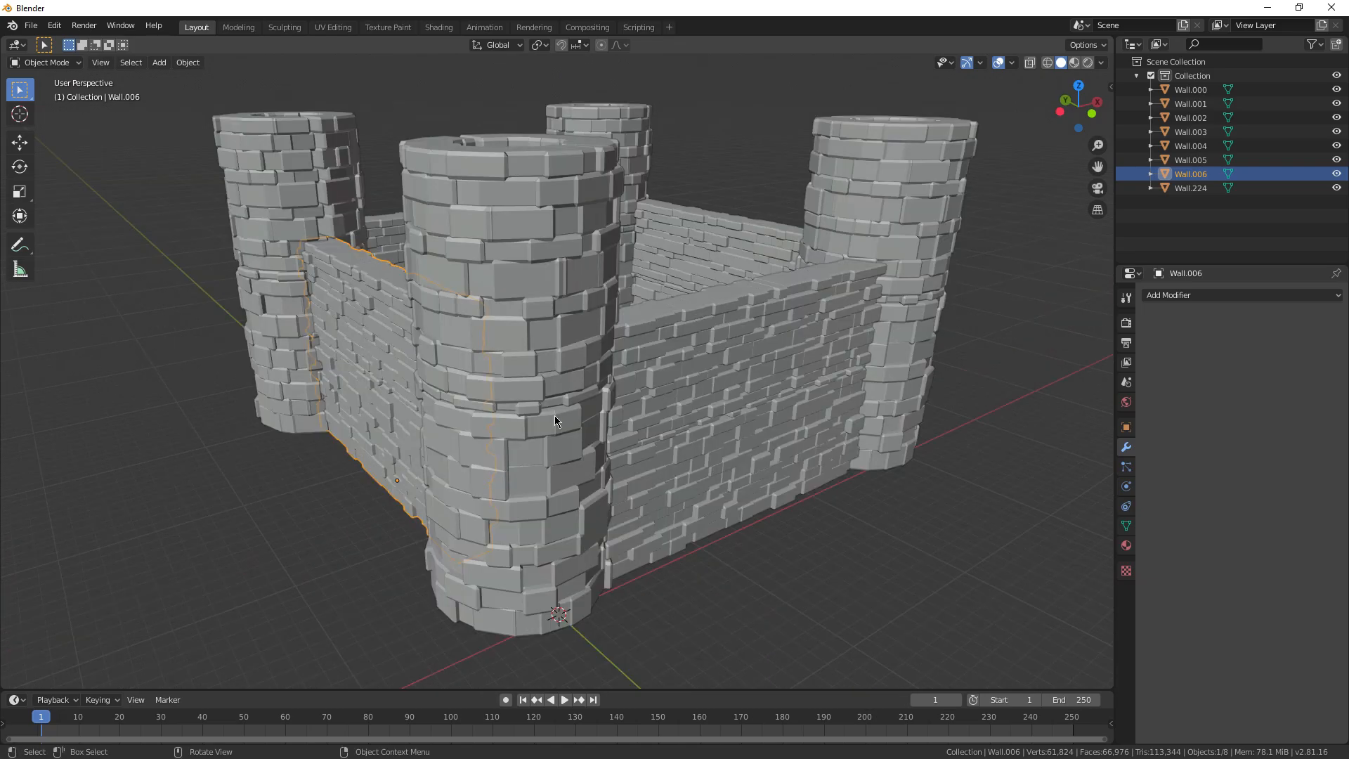
Delete the castle except for one straight wall, and duplicate that wall about 24 m along negative X
key(Delete)
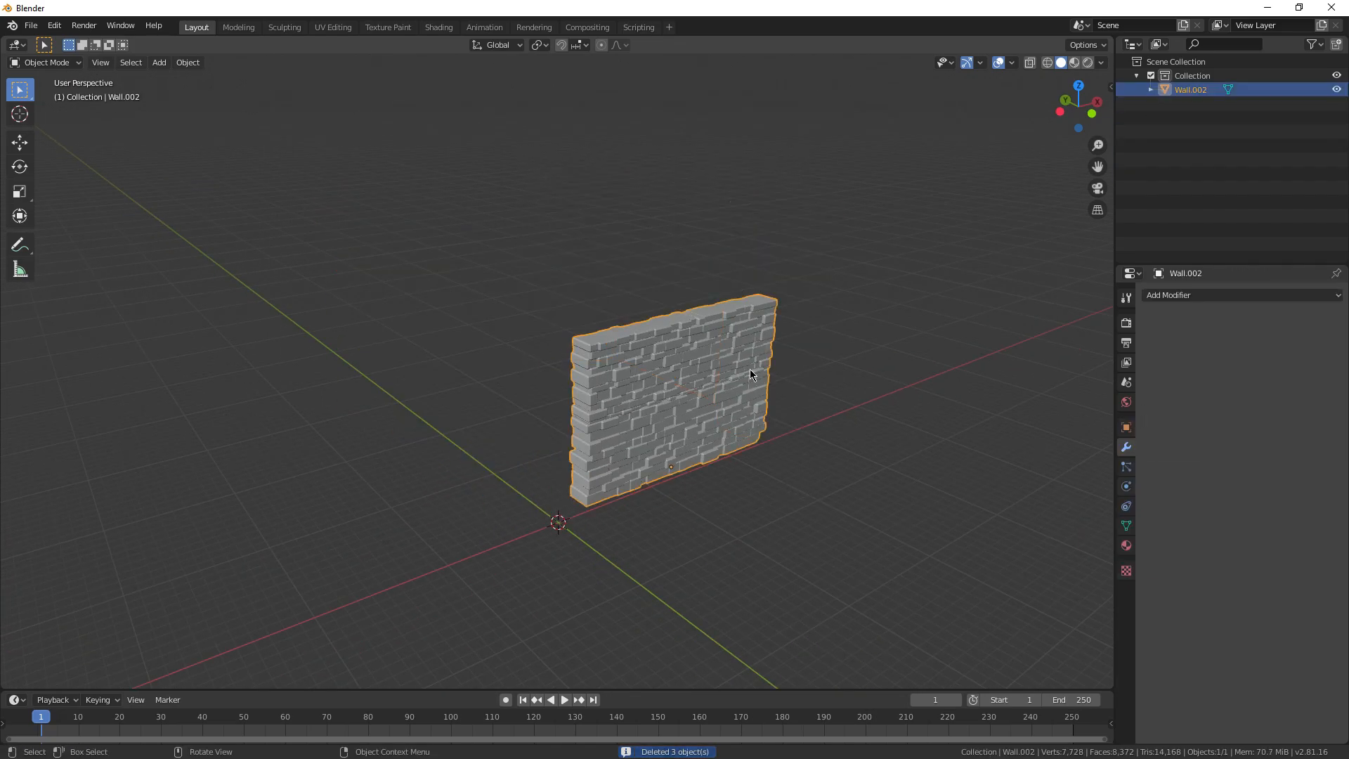
click(475, 478)
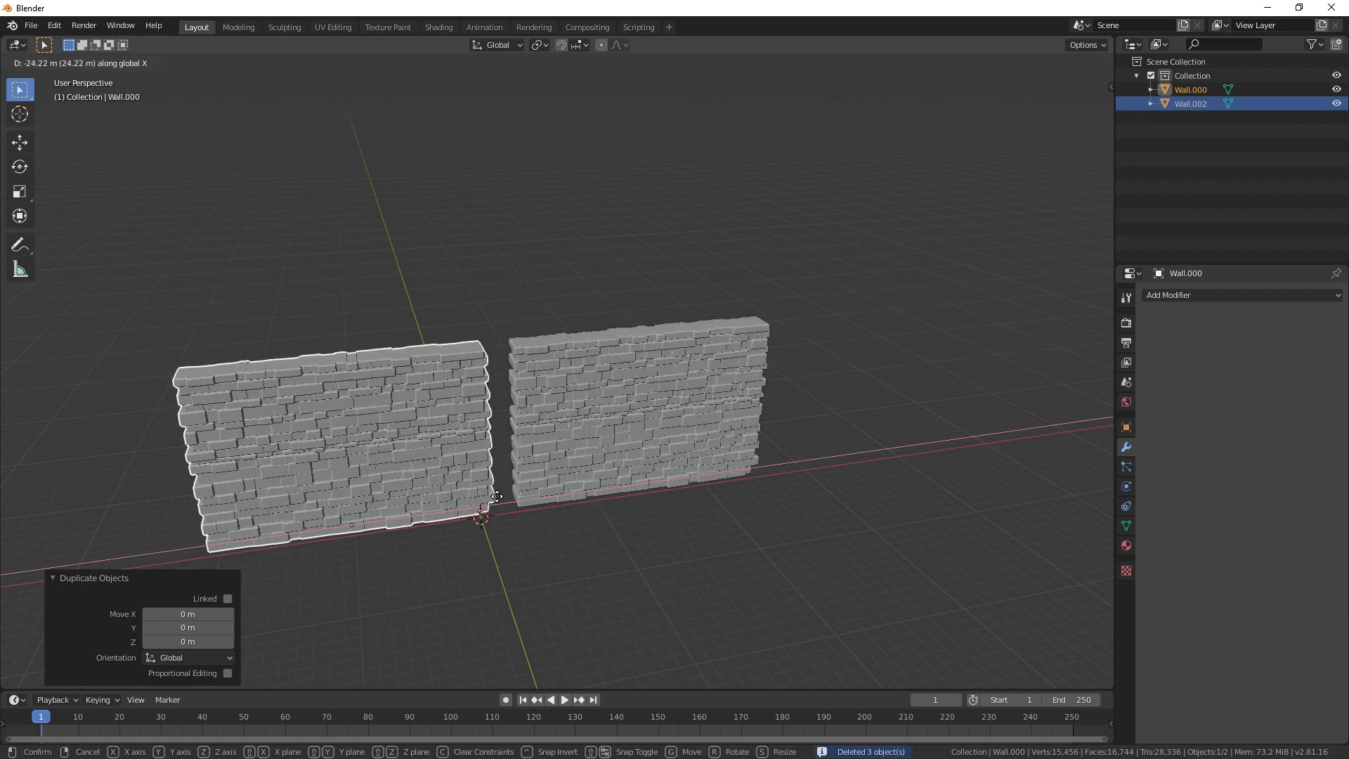
middle_drag(474, 478, 708, 411)
click(646, 366)
Regenerate the copied wall as a masonry wall with an opening that has a top arch but no bottom arch
scroll(614, 442, up, 3)
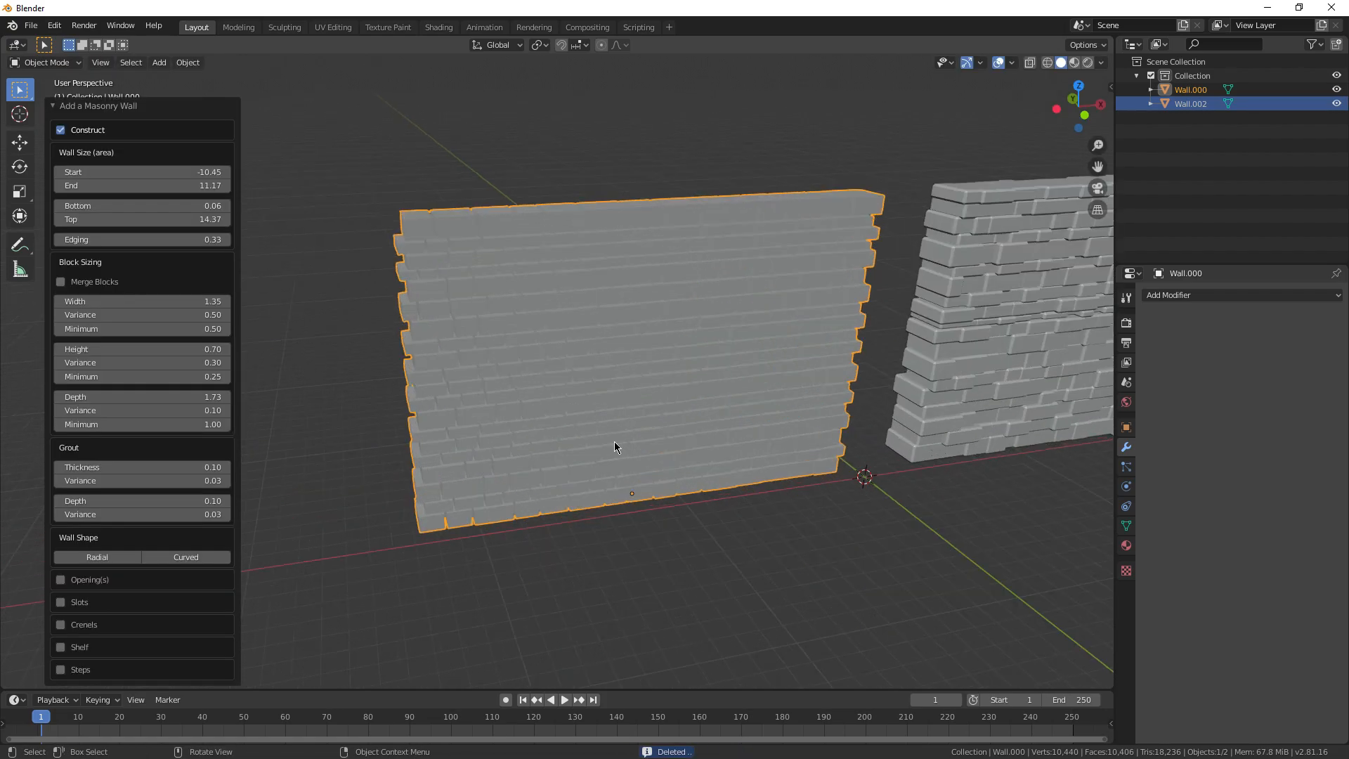
click(71, 579)
scroll(66, 577, down, 1)
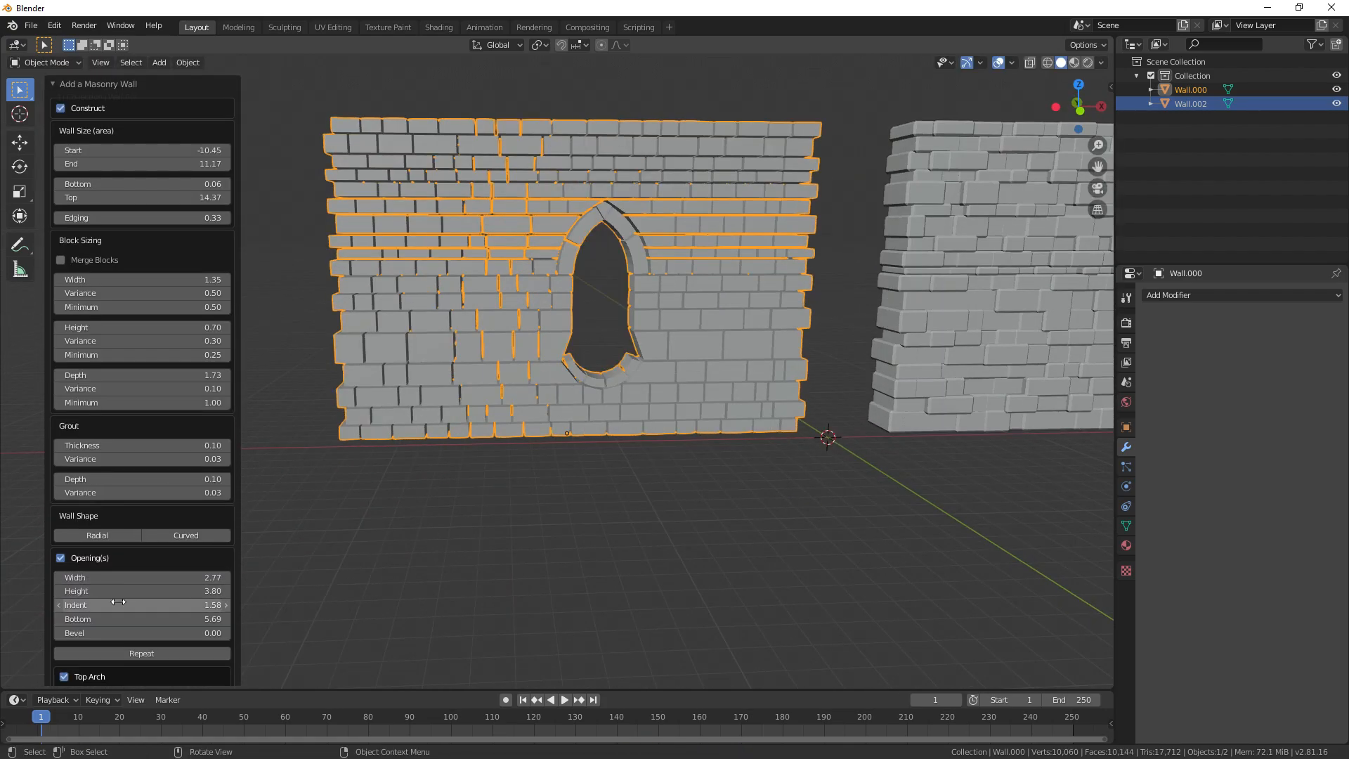
scroll(75, 646, down, 4)
scroll(68, 657, down, 1)
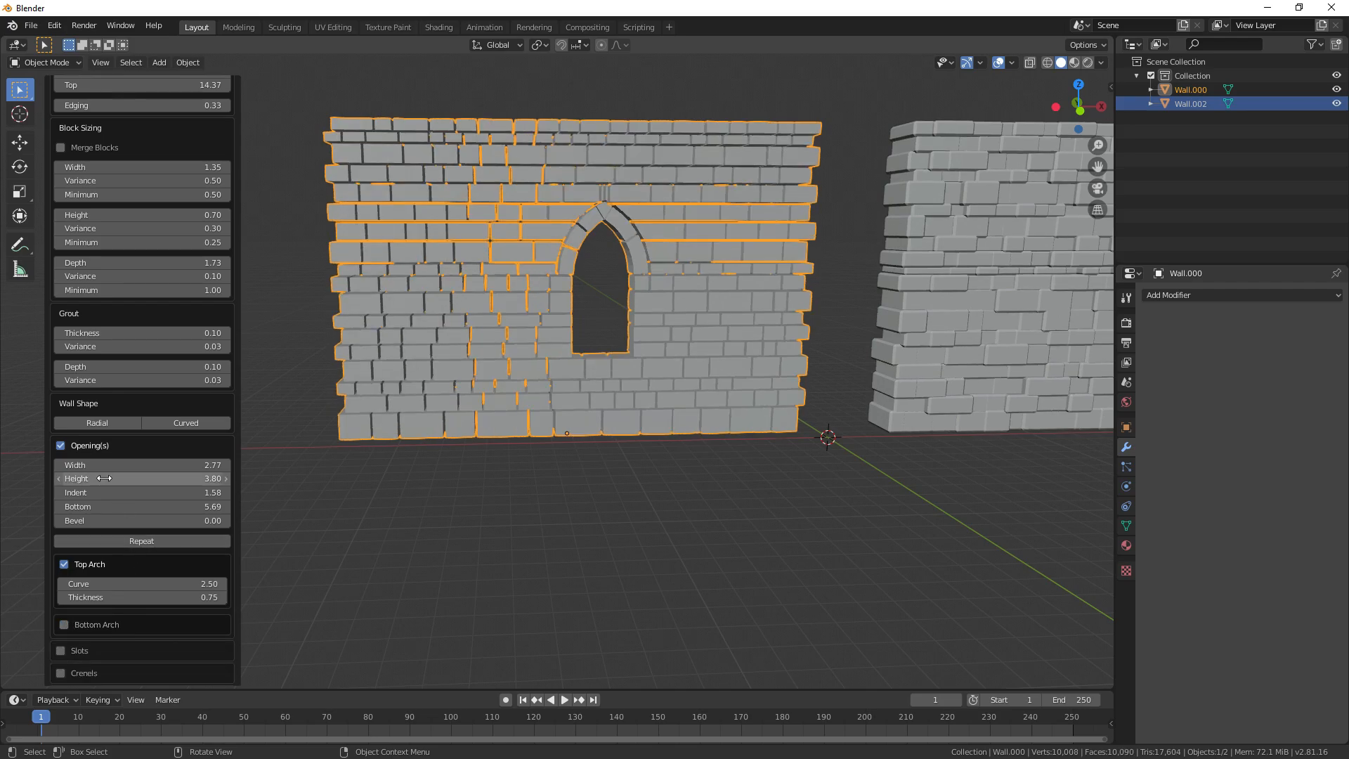
Set the opening's width to 5.08, height to 7.37, indent to 0.44 and bottom to 3.59
drag(141, 479, 183, 479)
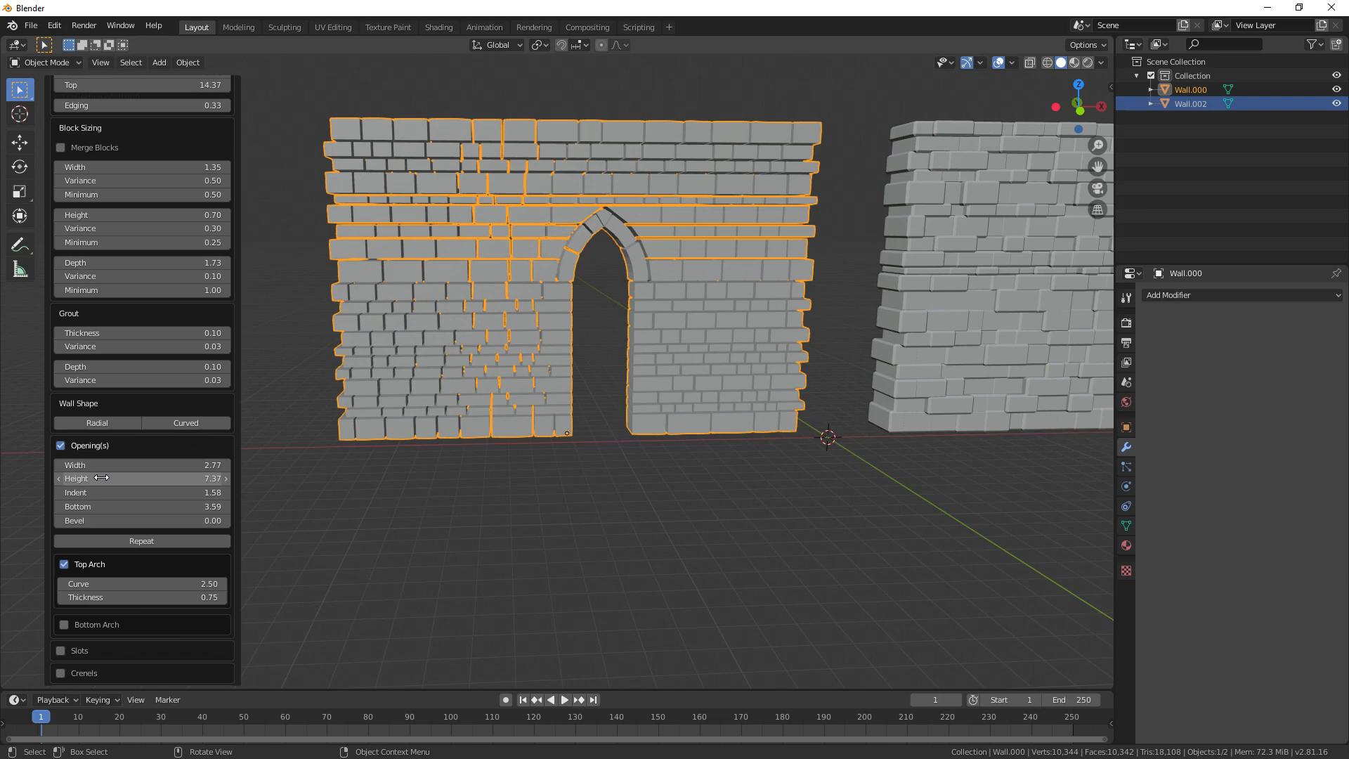
drag(98, 466, 156, 492)
scroll(697, 441, down, 3)
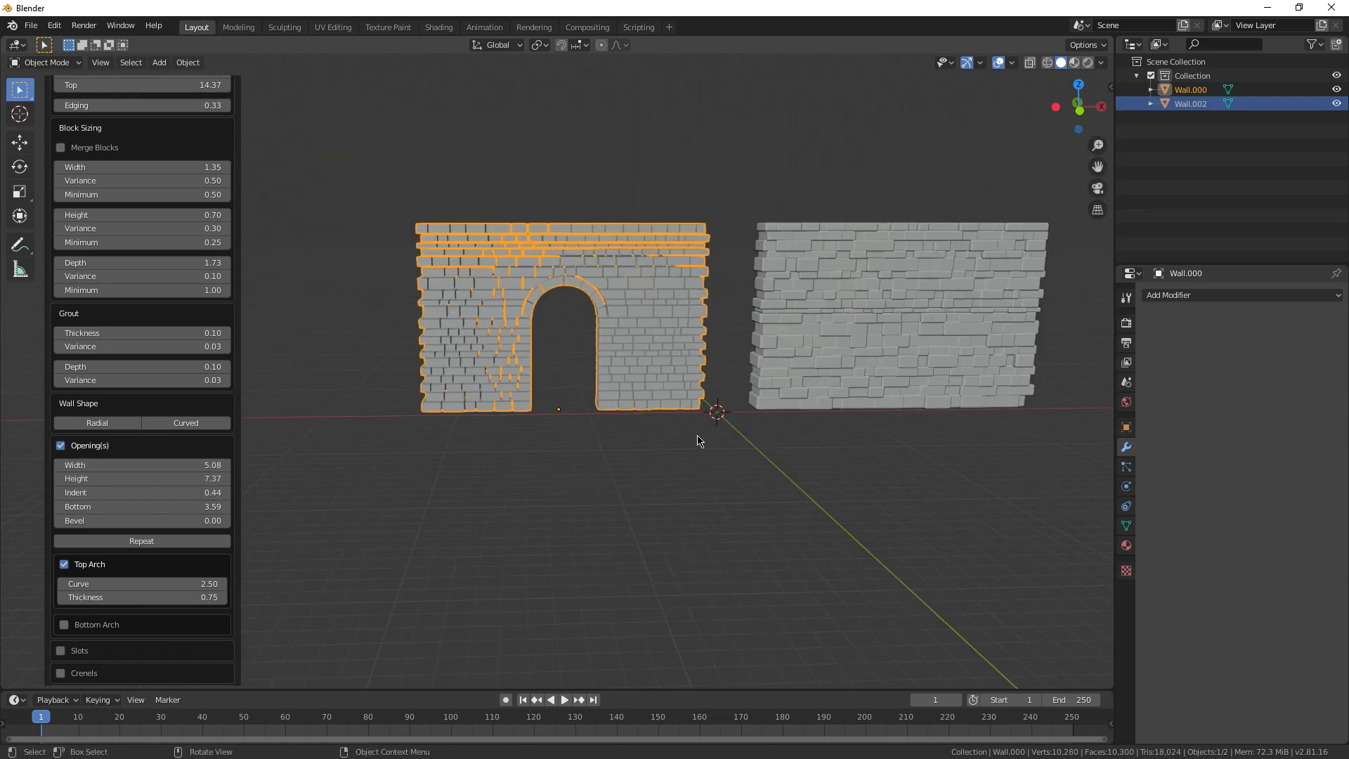
Roughen and bevel the arched wall's blocks to match the plain wall beside it
scroll(832, 444, up, 4)
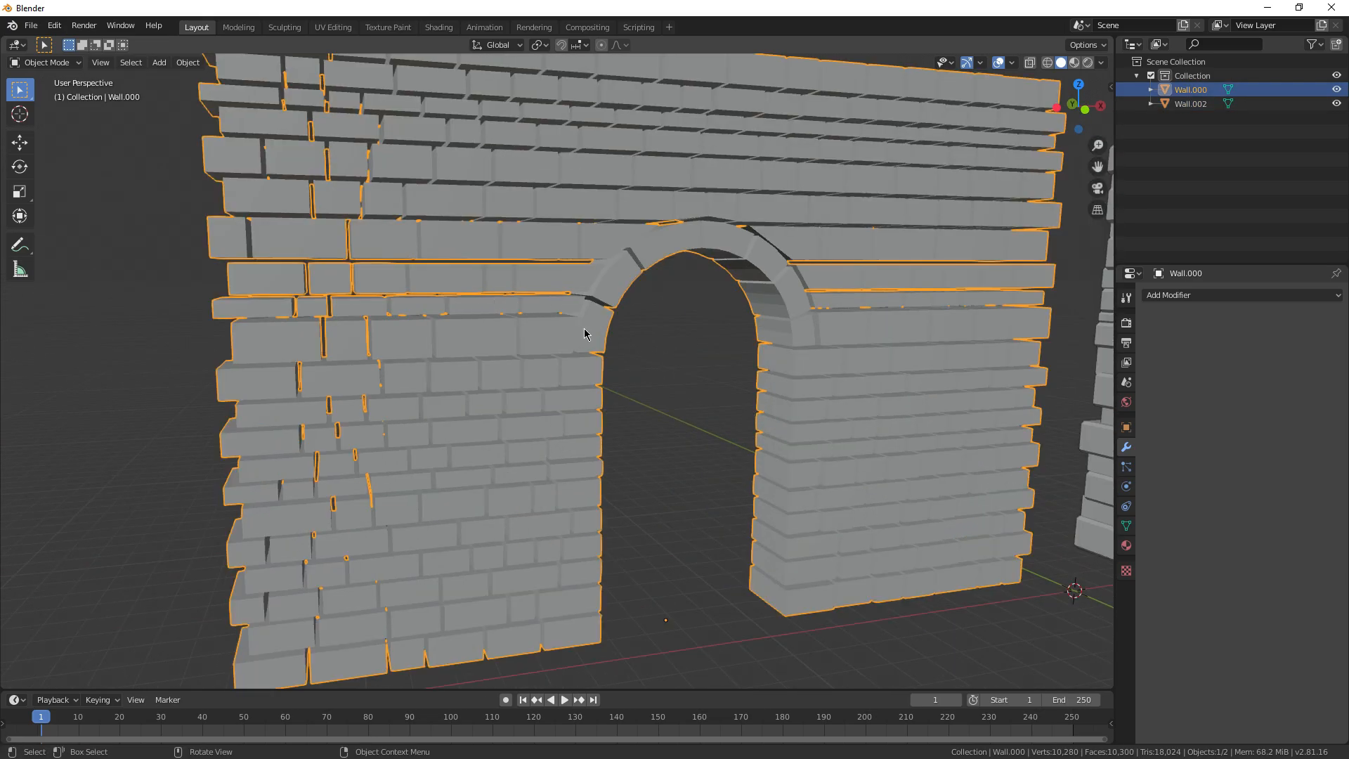
middle_drag(585, 328, 625, 340)
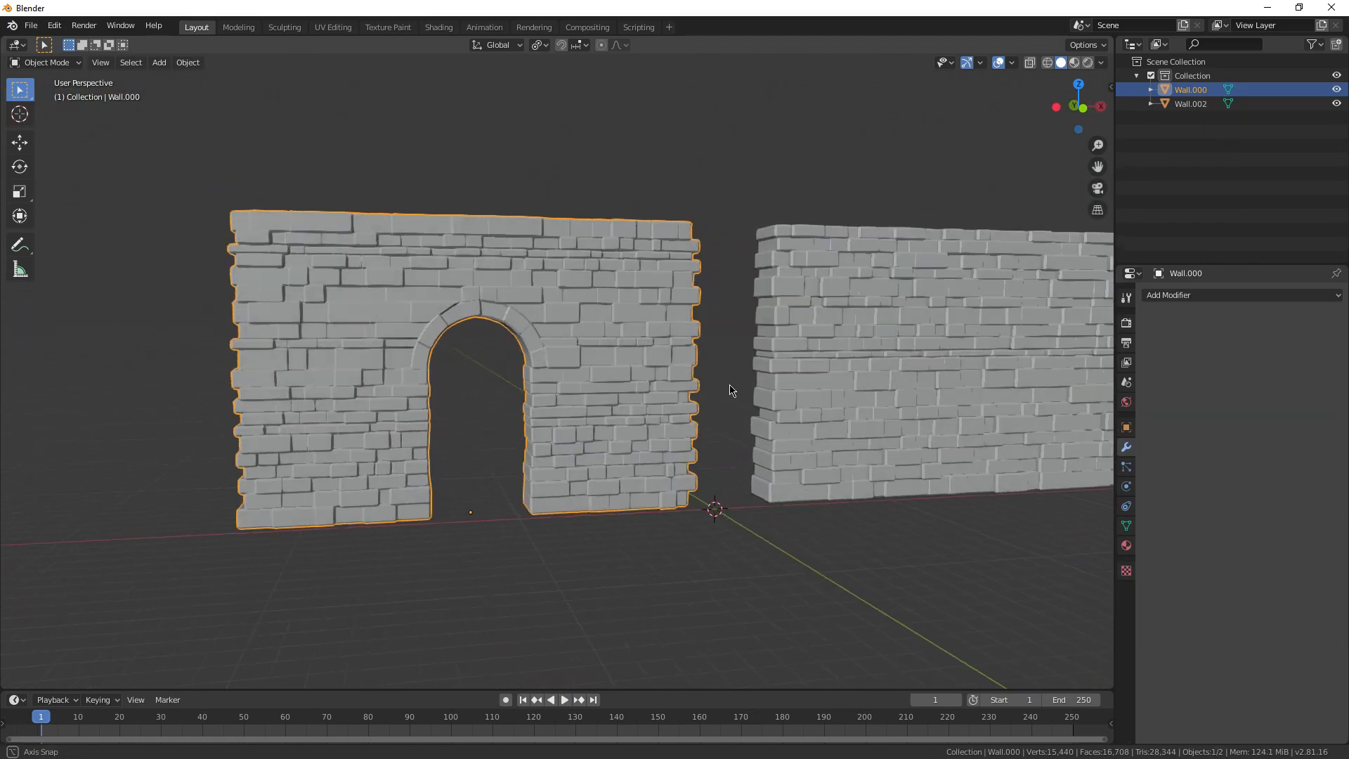
middle_drag(729, 390, 710, 435)
Rotate the plain wall 90° about Z and move it -9.18 m in X and 9.59 m in Y to the arched wall's end
scroll(678, 457, down, 3)
shift+middle_drag(650, 474, 532, 492)
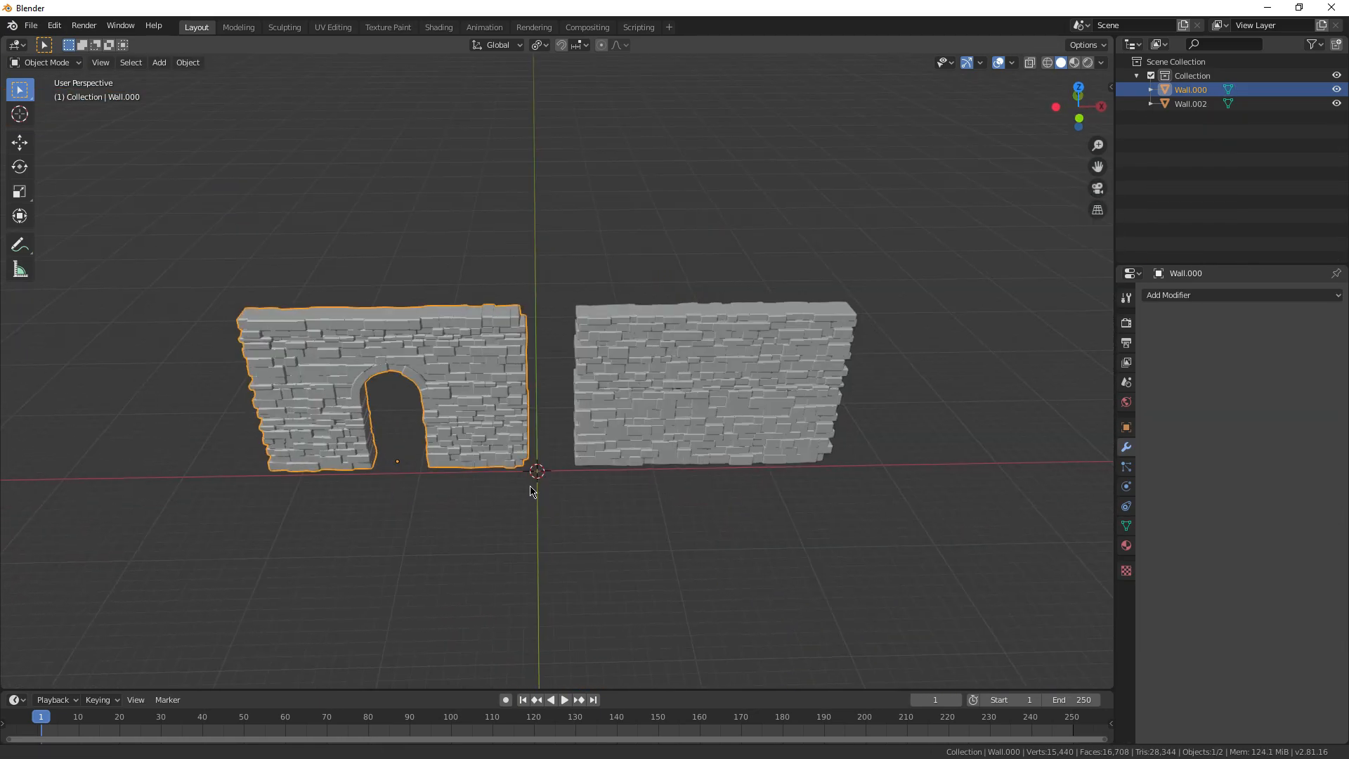
click(572, 494)
click(706, 380)
key(KP_7)
scroll(709, 383, up, 2)
scroll(795, 440, up, 1)
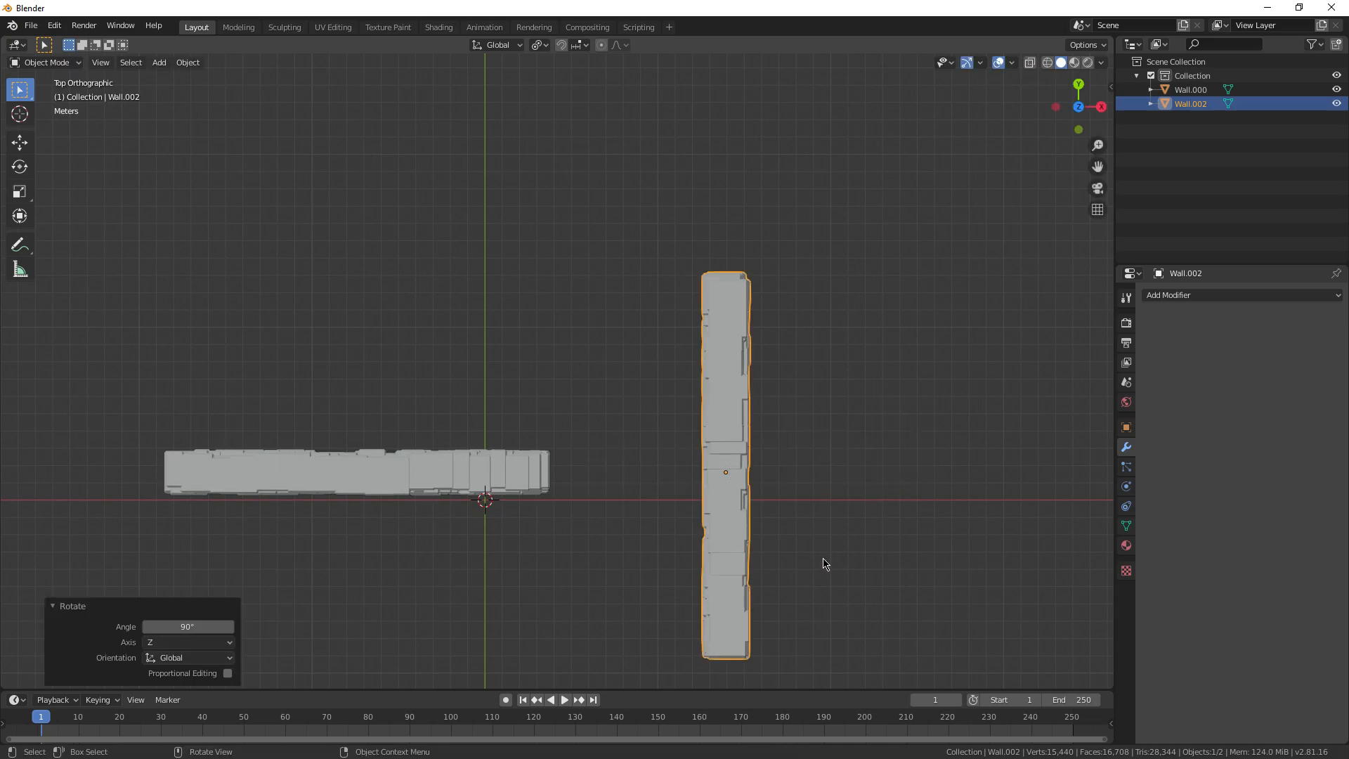
shift+middle_drag(665, 400, 752, 433)
Duplicate the side wall to the arched wall's other end, and place further wall copies as the back and pitched roof
key(shift+d)
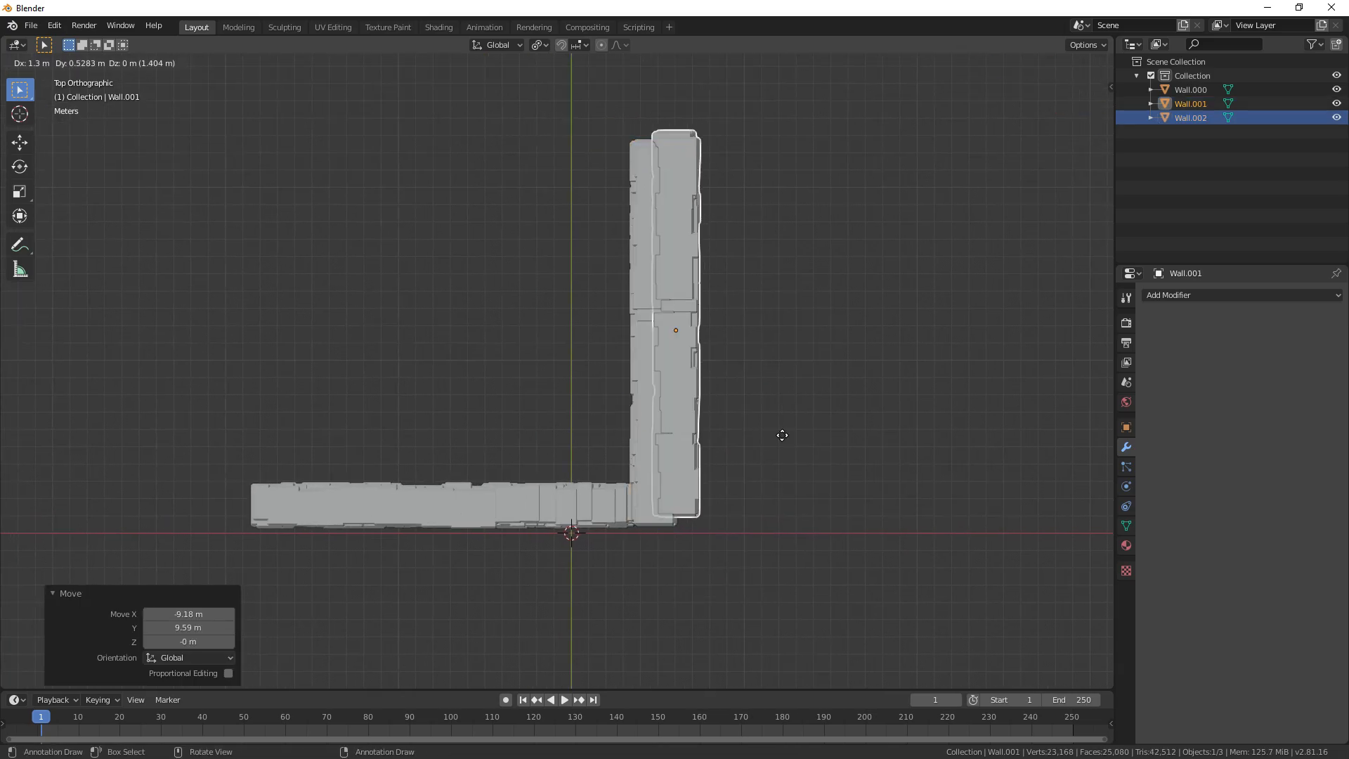
click(357, 487)
shift+middle_drag(475, 430, 508, 483)
key(shift+d)
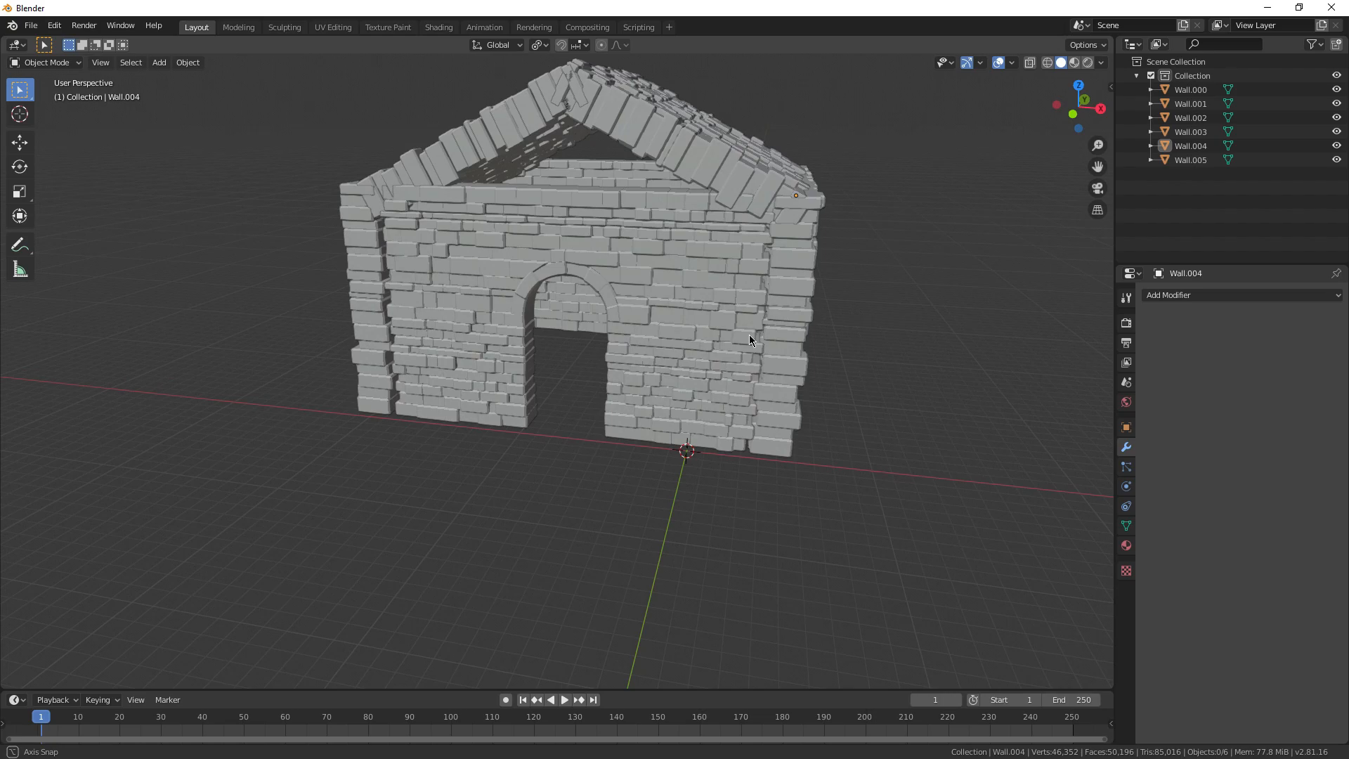
Examine the assembled stone house from the front, from below and from above, including its pitched roof
middle_drag(749, 335, 714, 419)
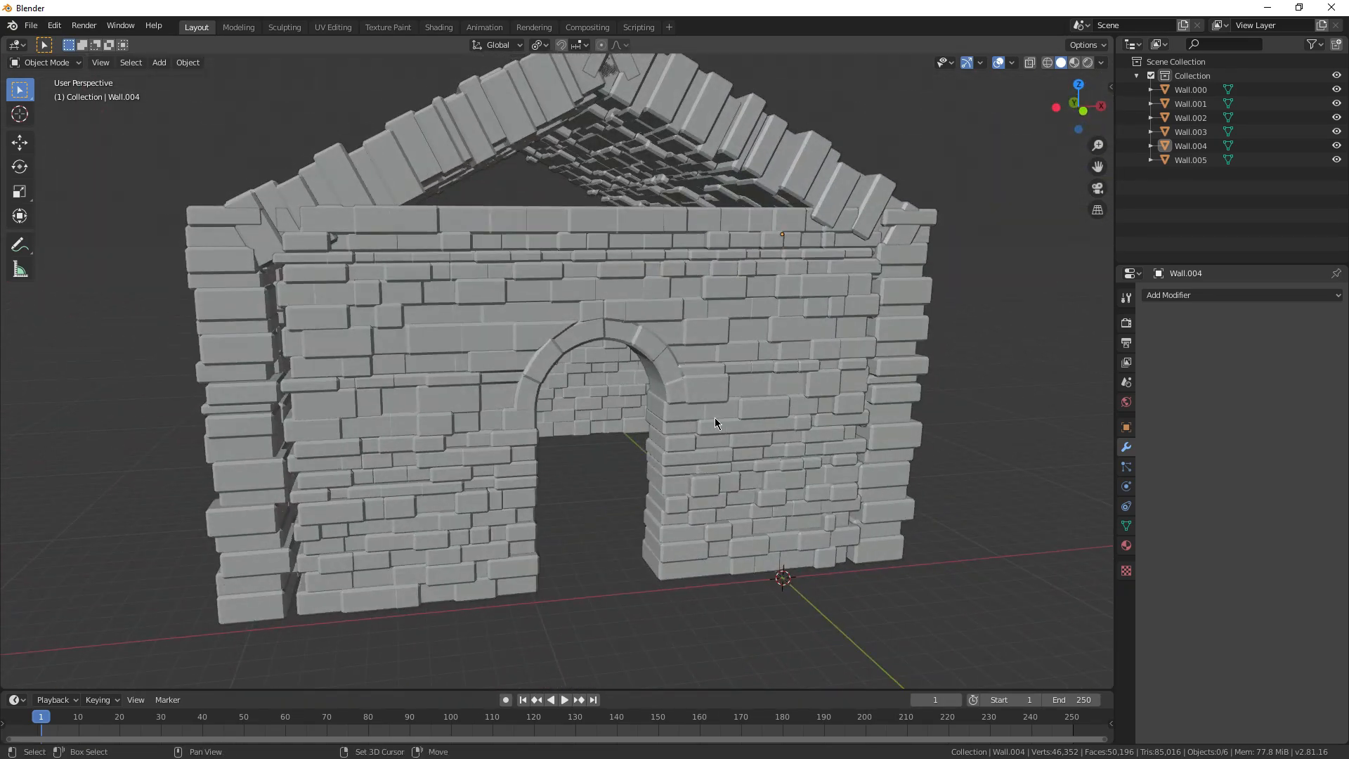
scroll(731, 337, up, 5)
middle_drag(669, 334, 653, 288)
scroll(640, 350, down, 6)
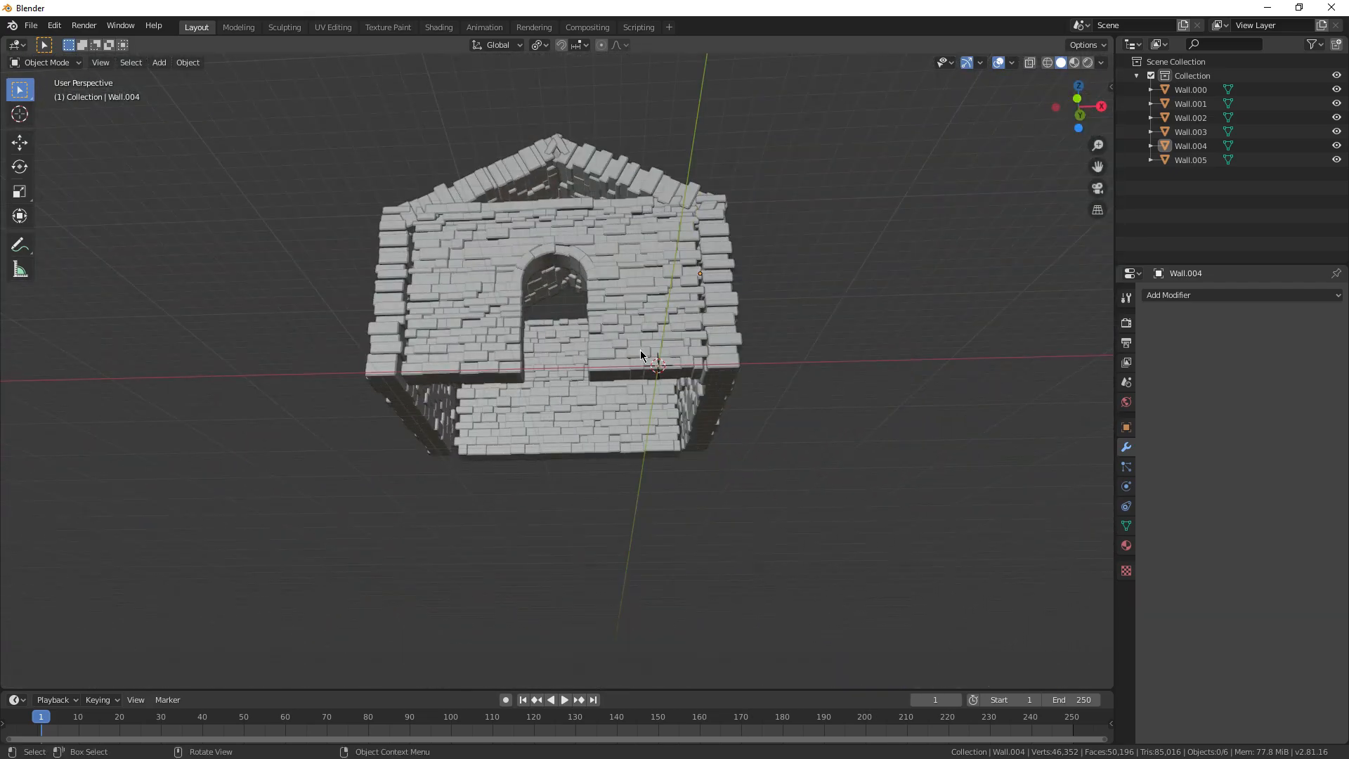
middle_drag(640, 350, 657, 412)
scroll(566, 319, up, 3)
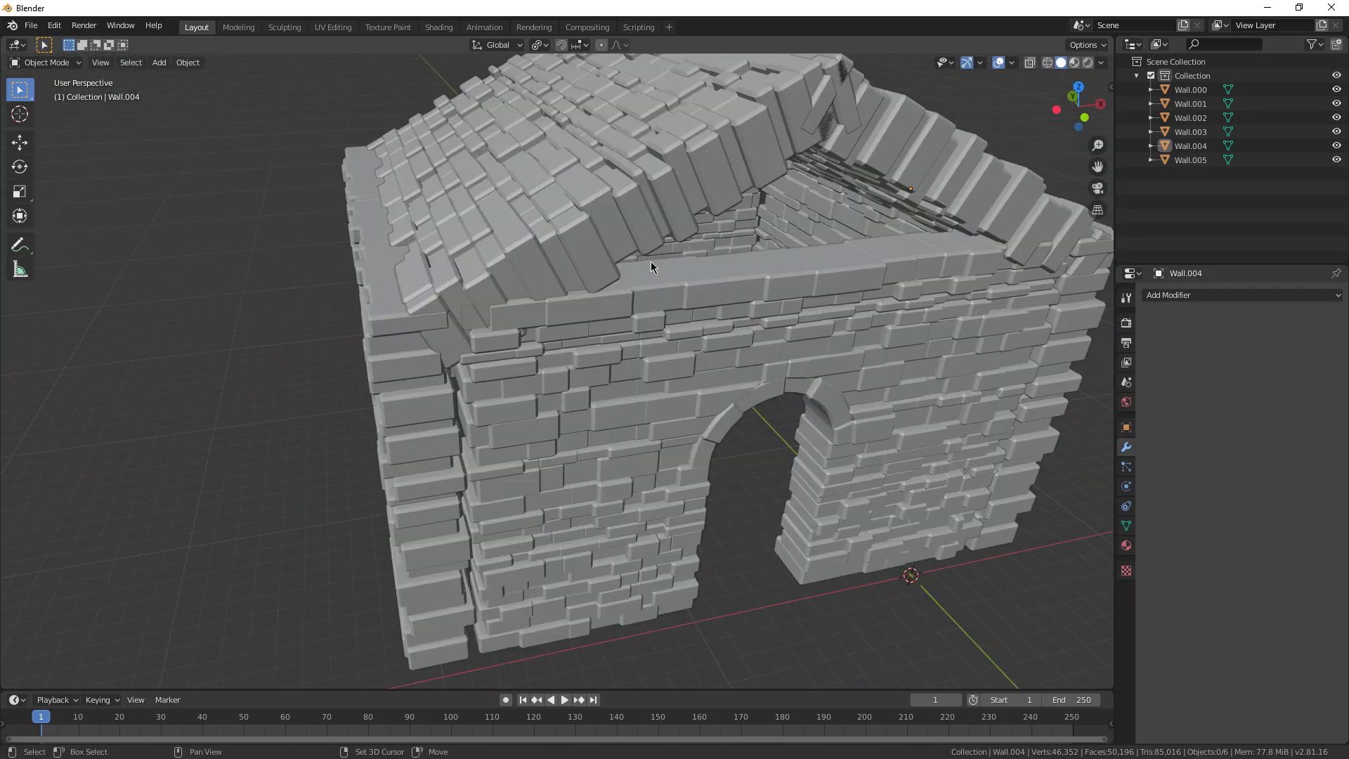
middle_drag(650, 261, 703, 365)
scroll(492, 415, down, 6)
scroll(668, 393, up, 4)
middle_drag(595, 470, 758, 413)
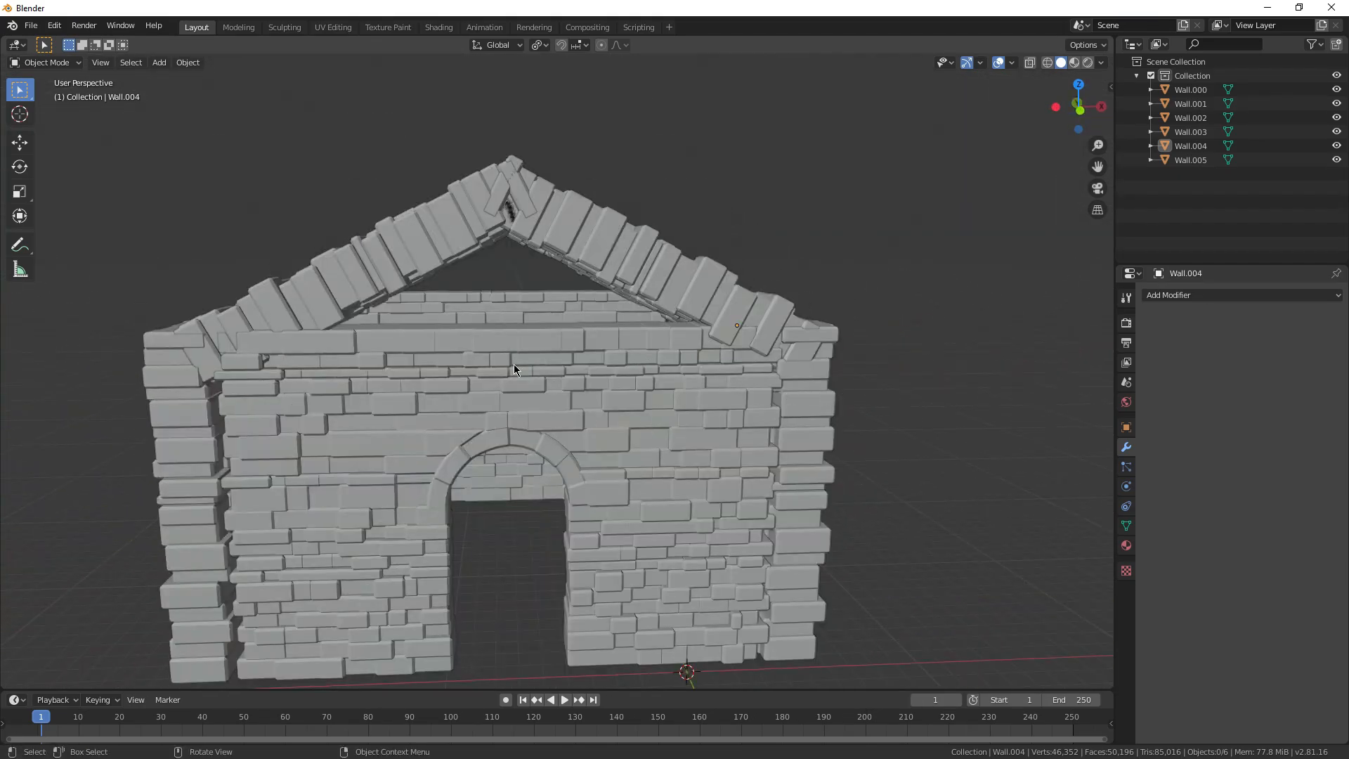
Inspect the house's front wall and arched doorway up close, and look through the doorway at the interior
middle_drag(514, 368, 617, 383)
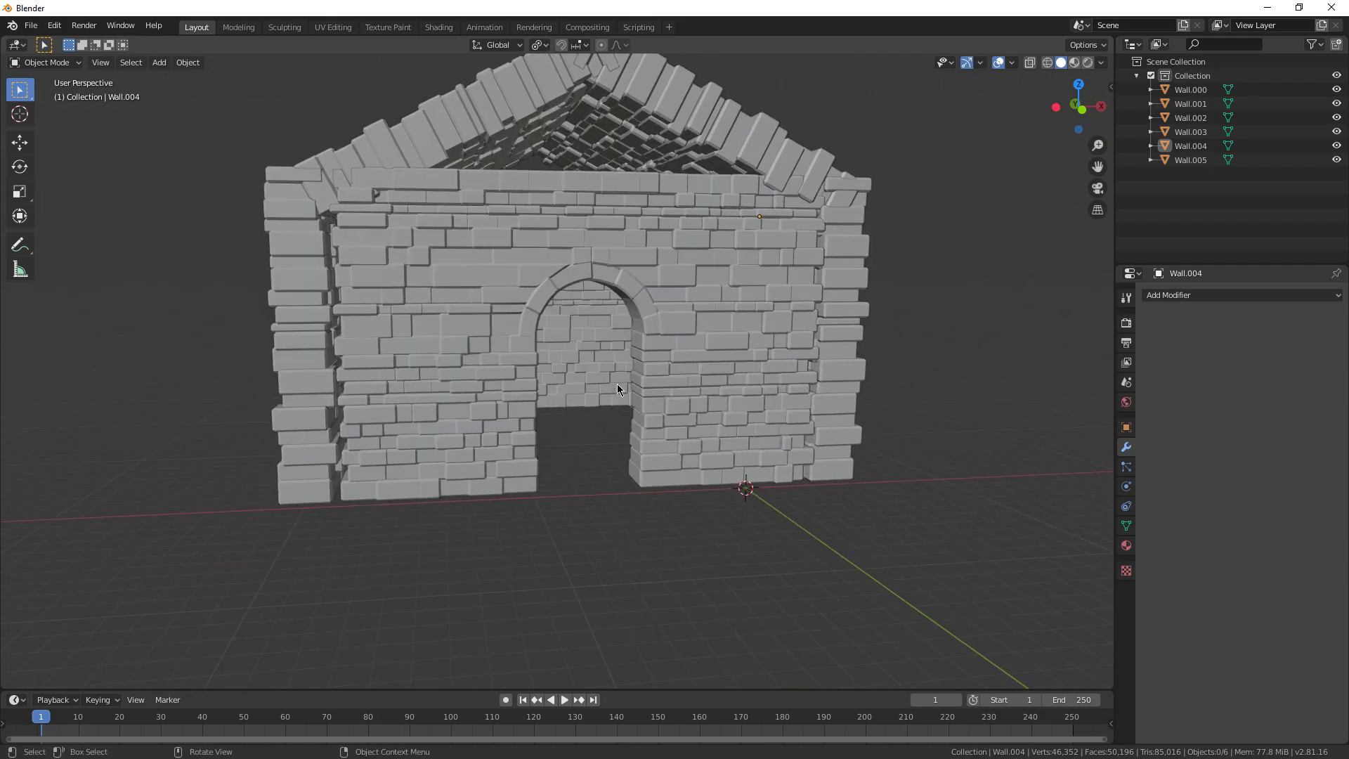
scroll(617, 383, up, 5)
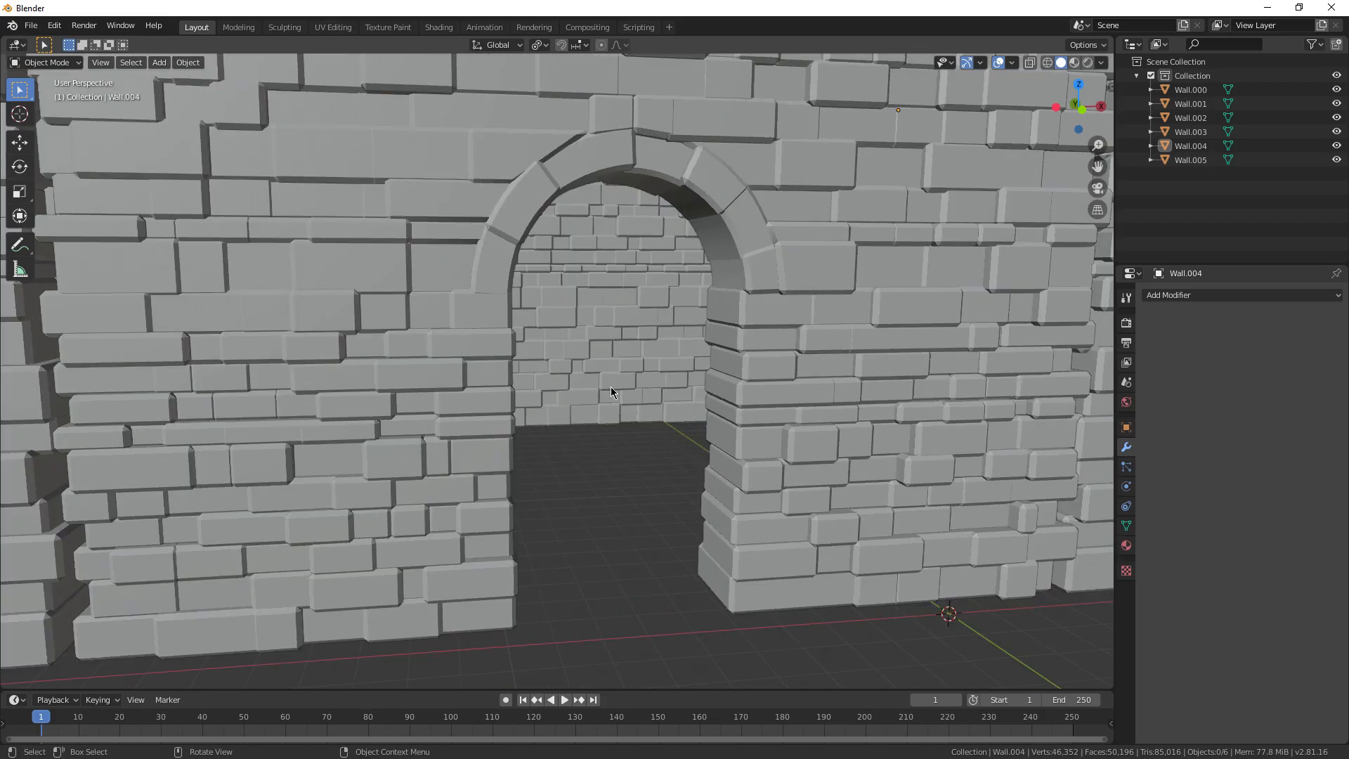
scroll(610, 387, down, 5)
click(596, 388)
middle_drag(596, 388, 678, 478)
scroll(597, 460, down, 6)
shift+middle_drag(457, 289, 520, 393)
scroll(562, 408, up, 4)
mouse_move(646, 447)
middle_down()
mouse_move(597, 402)
mouse_move(636, 343)
mouse_move(508, 347)
mouse_move(566, 474)
mouse_move(559, 440)
mouse_move(642, 455)
middle_up()
key(alt+a)
scroll(565, 474, down, 5)
middle_drag(472, 427, 618, 435)
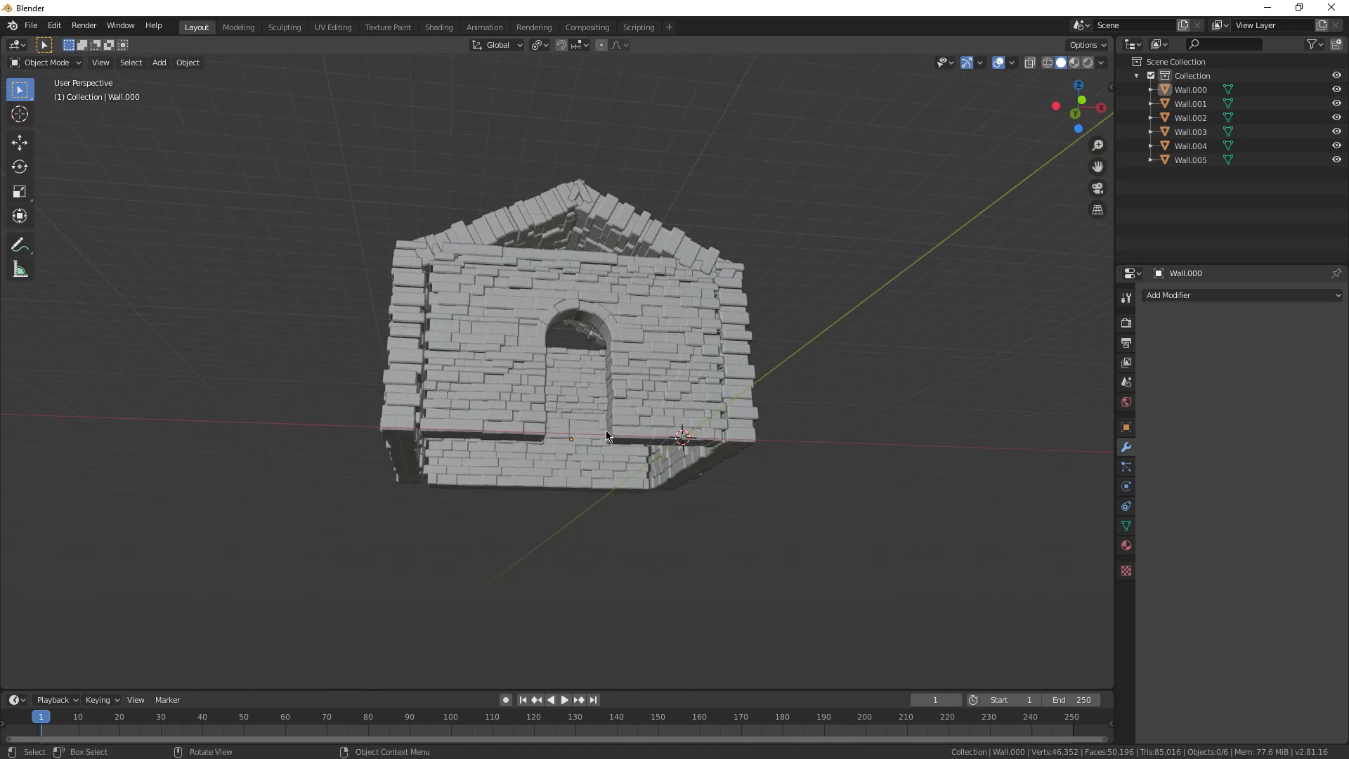
scroll(608, 432, up, 5)
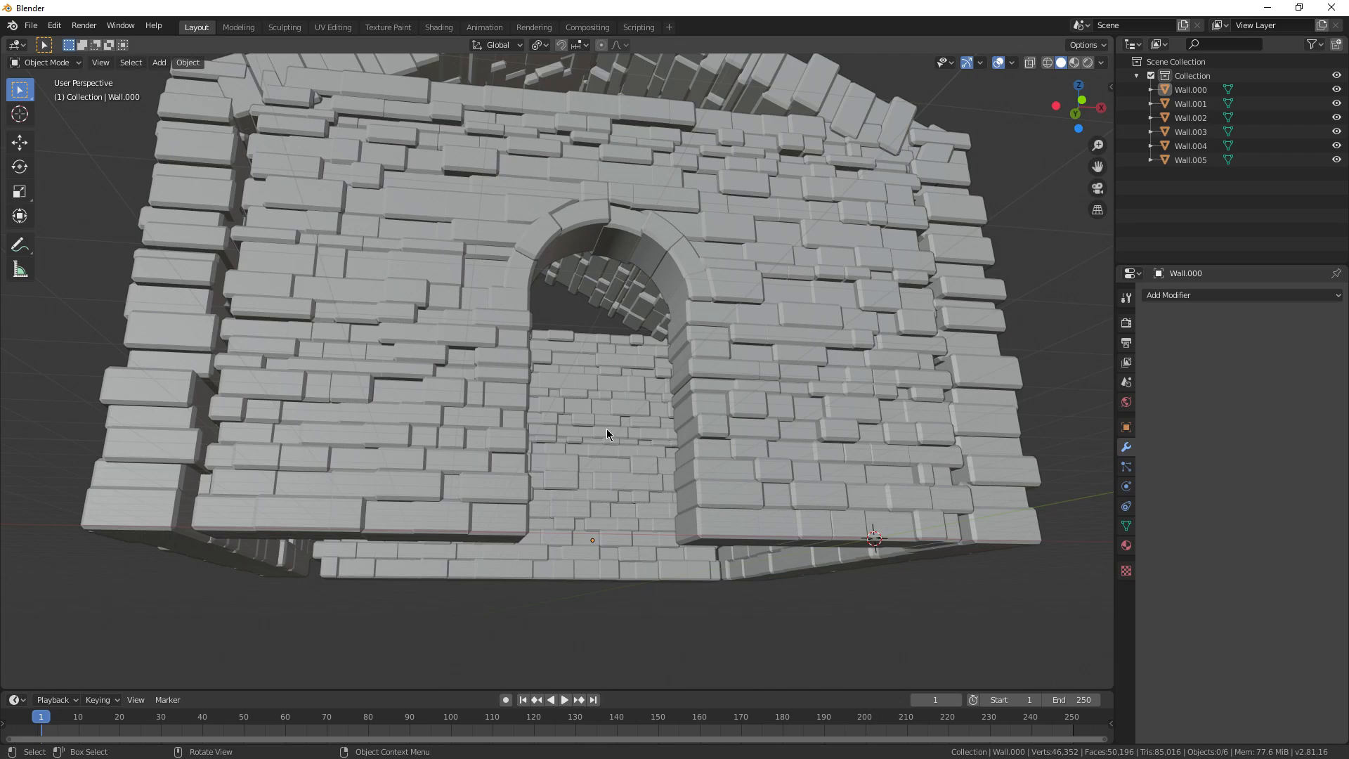
middle_drag(607, 433, 657, 473)
scroll(633, 414, down, 4)
scroll(658, 425, up, 5)
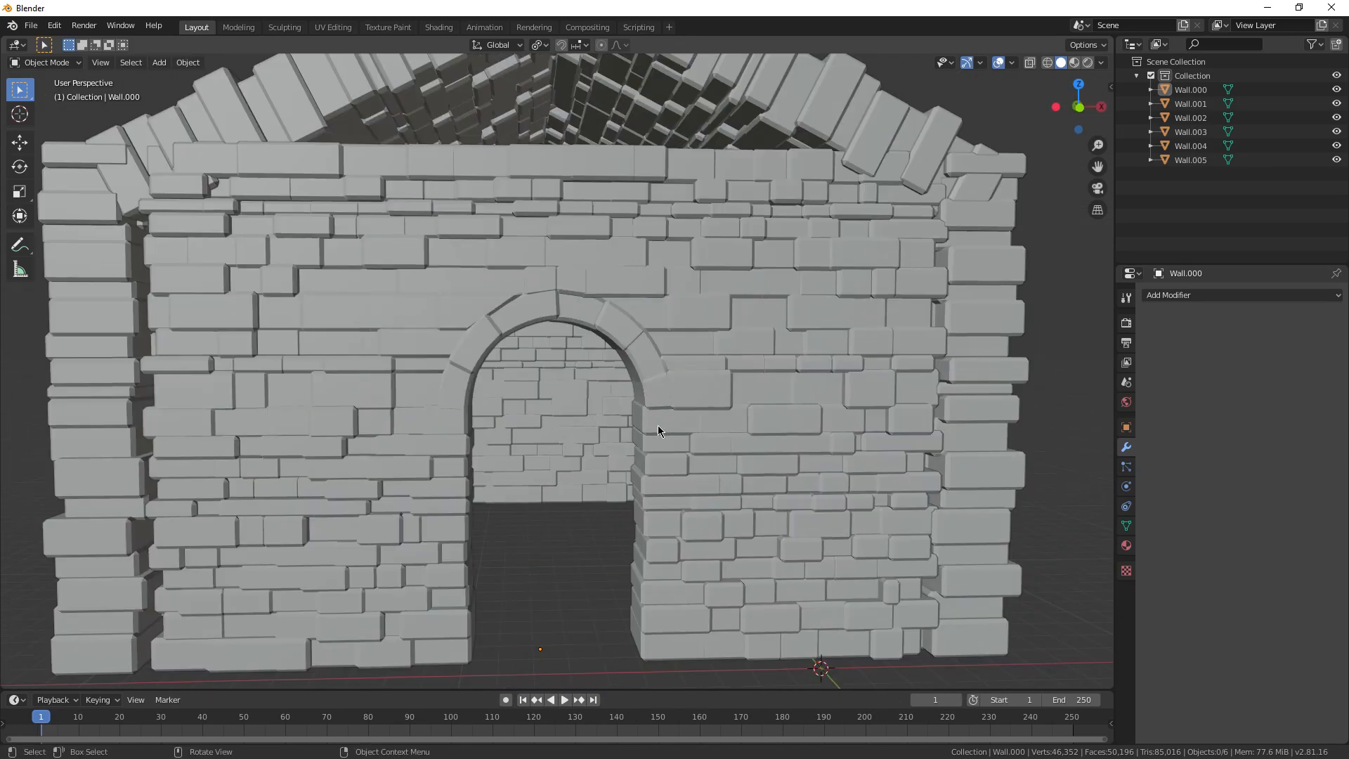
Examine the house's side wall, roof slope and corners from several angles and distances
middle_drag(658, 424, 503, 460)
scroll(669, 483, down, 5)
scroll(555, 475, up, 4)
scroll(527, 458, down, 2)
scroll(513, 450, down, 2)
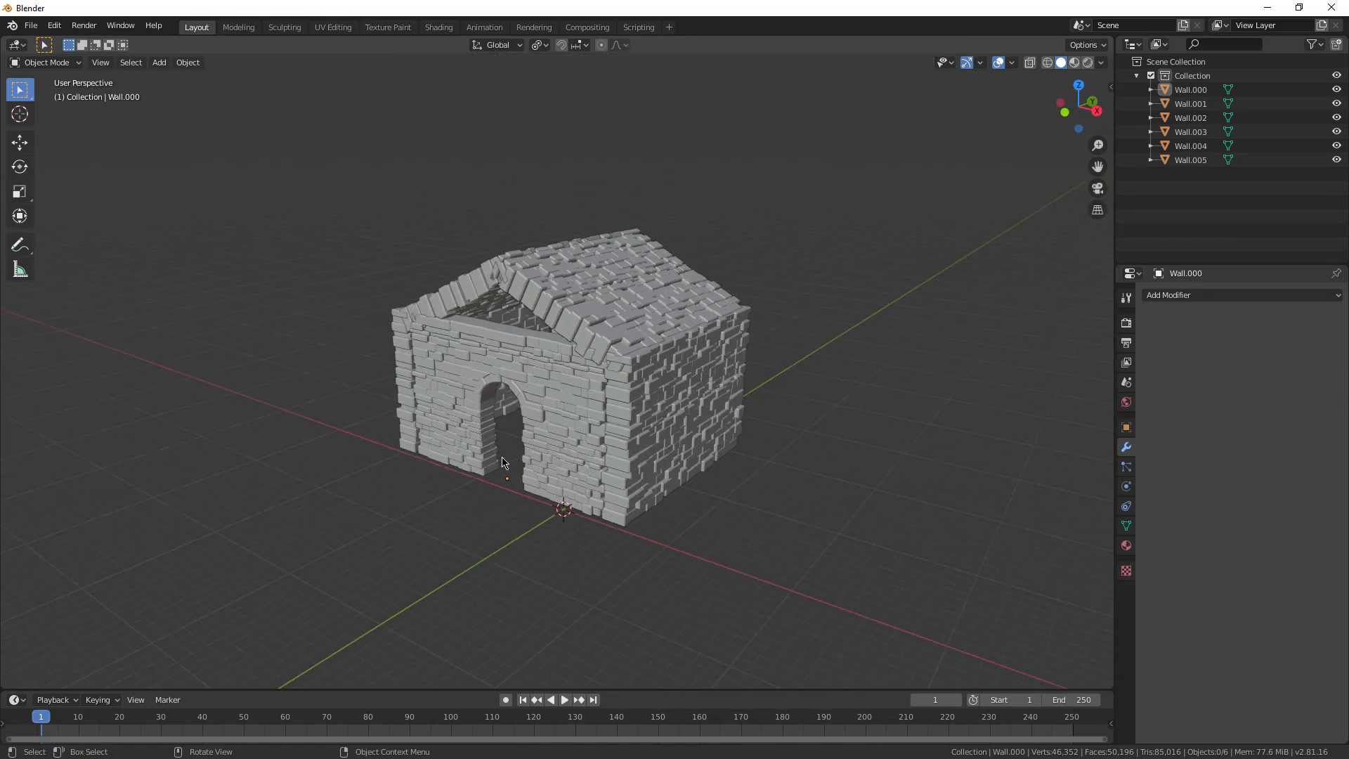
scroll(503, 462, up, 2)
scroll(501, 459, up, 3)
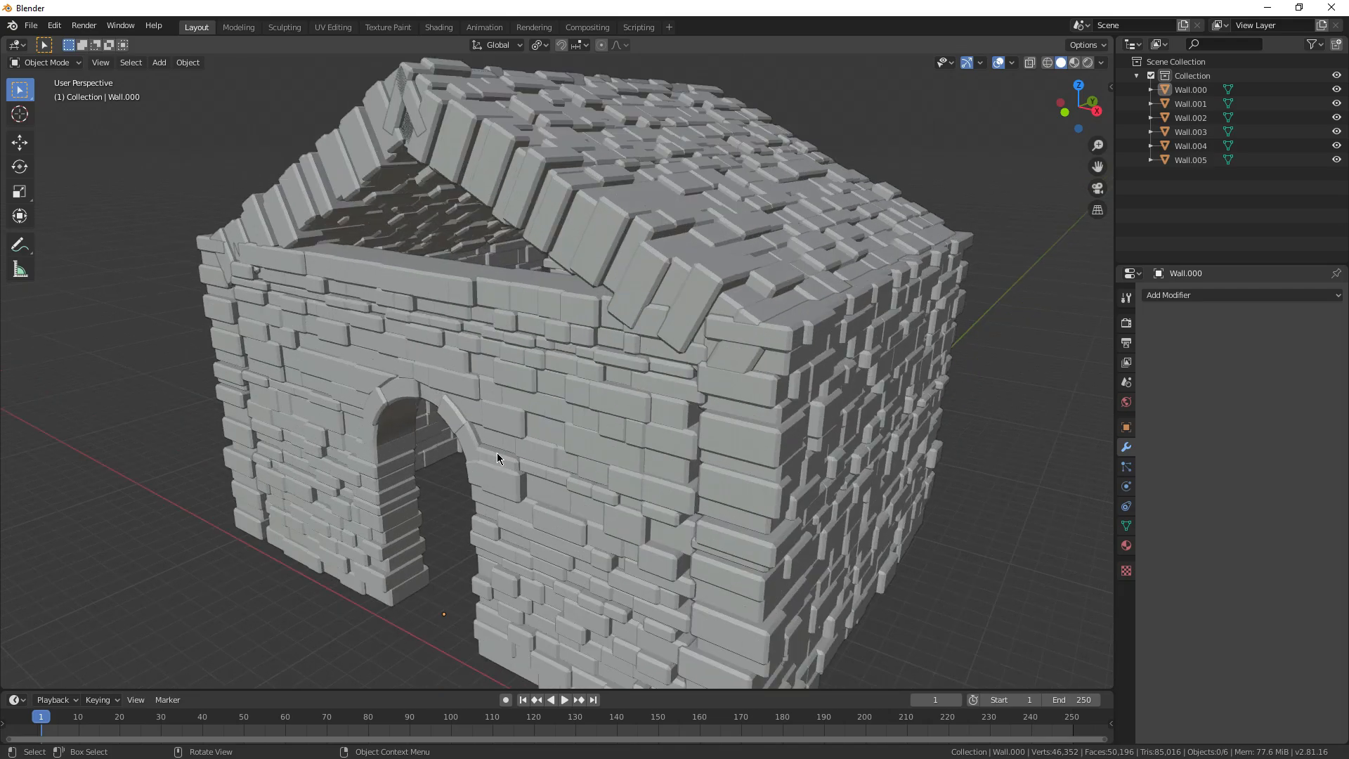
middle_drag(501, 458, 672, 432)
scroll(717, 450, up, 3)
scroll(764, 466, down, 4)
middle_drag(763, 467, 588, 470)
scroll(739, 395, down, 3)
middle_drag(739, 395, 567, 415)
scroll(686, 405, up, 3)
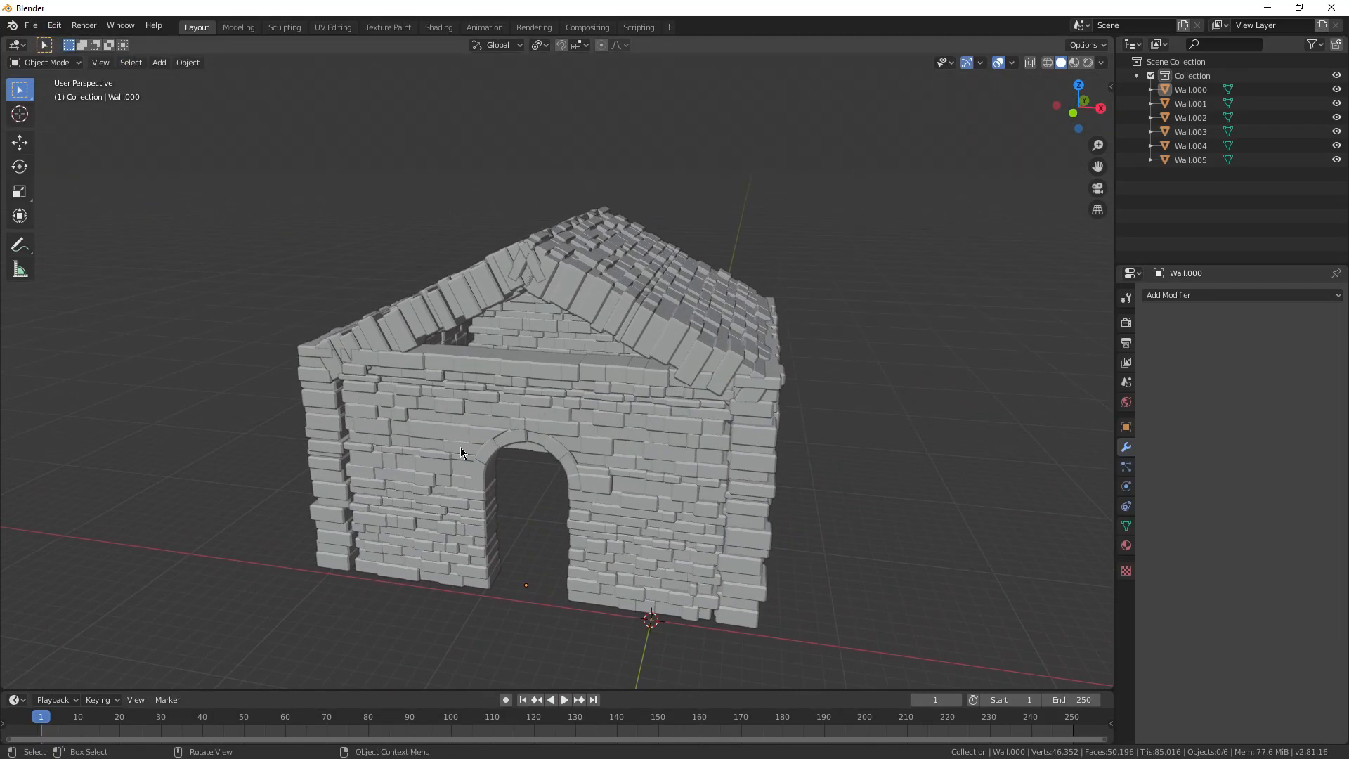